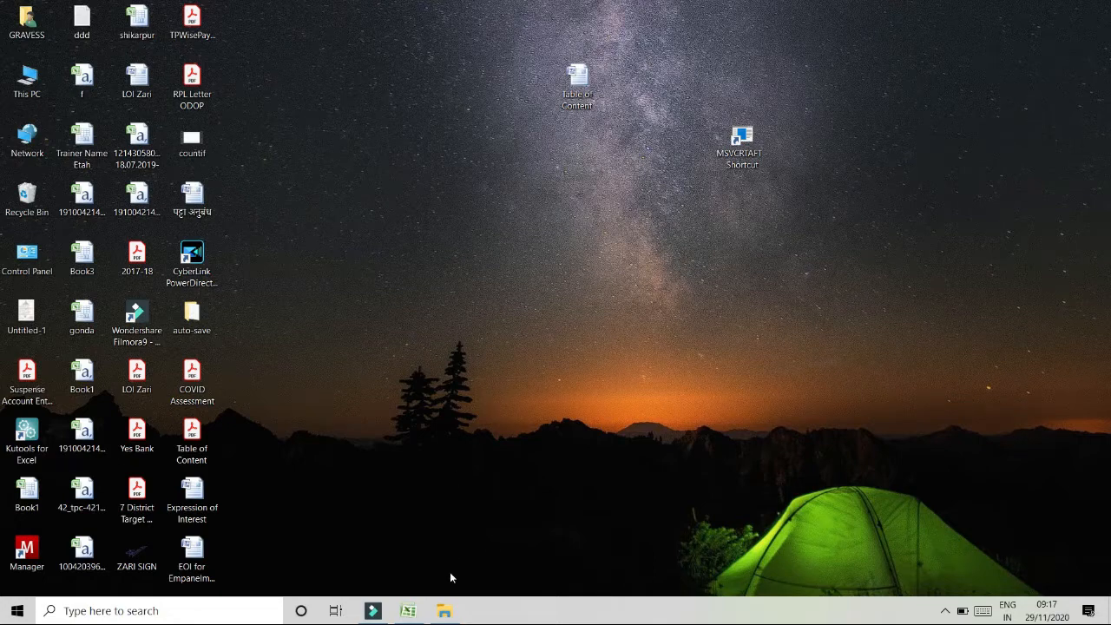
- Switch to the Book1 workbook in Excel
click(410, 609)
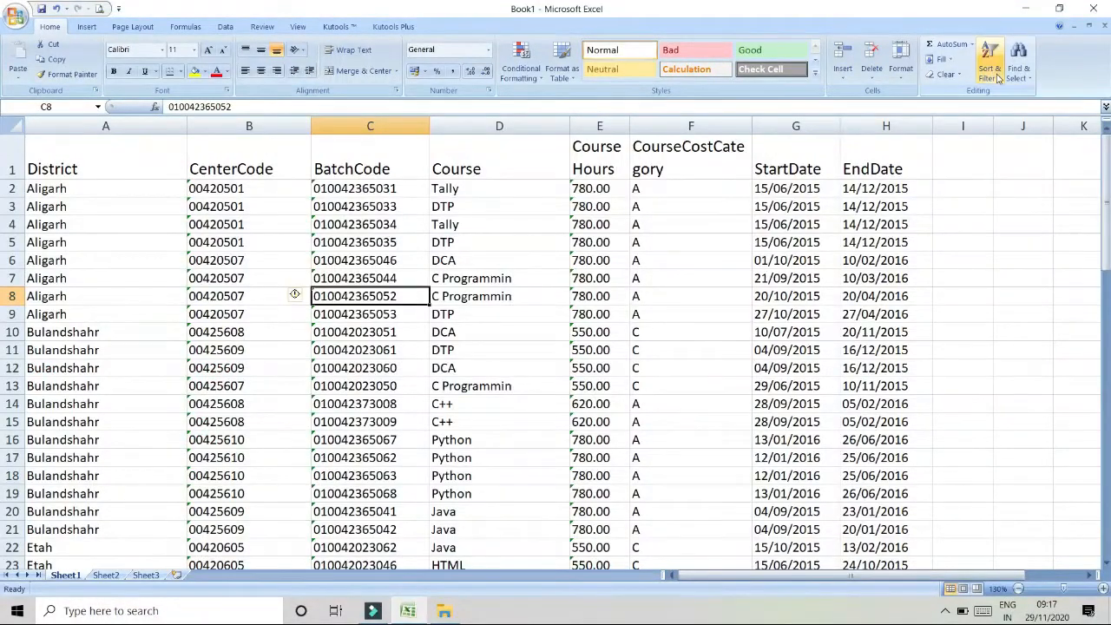
click(999, 77)
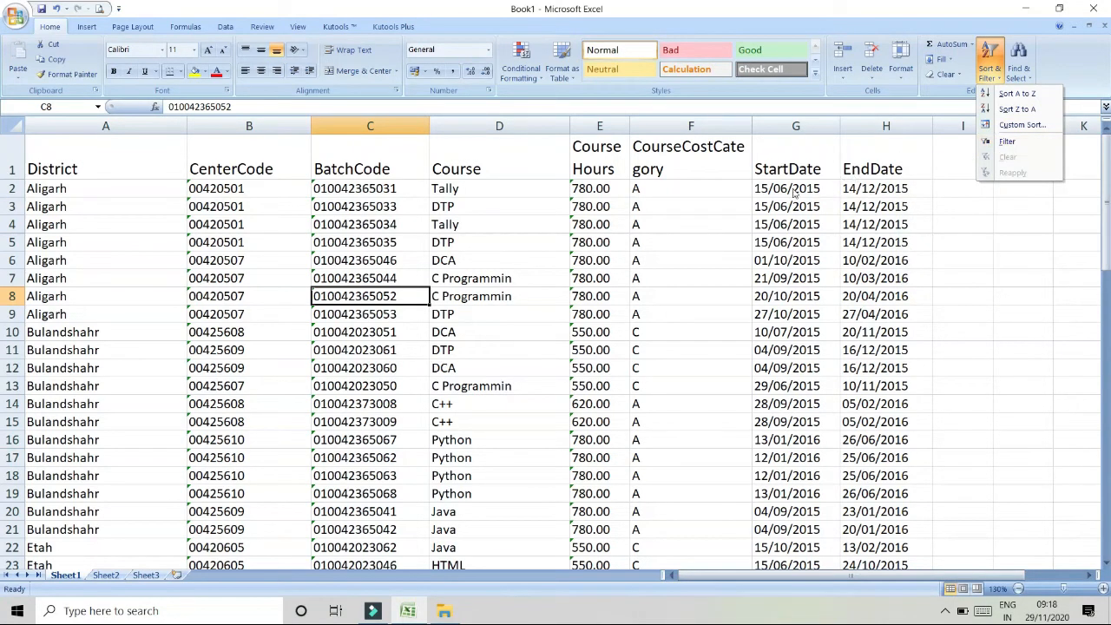
click(762, 198)
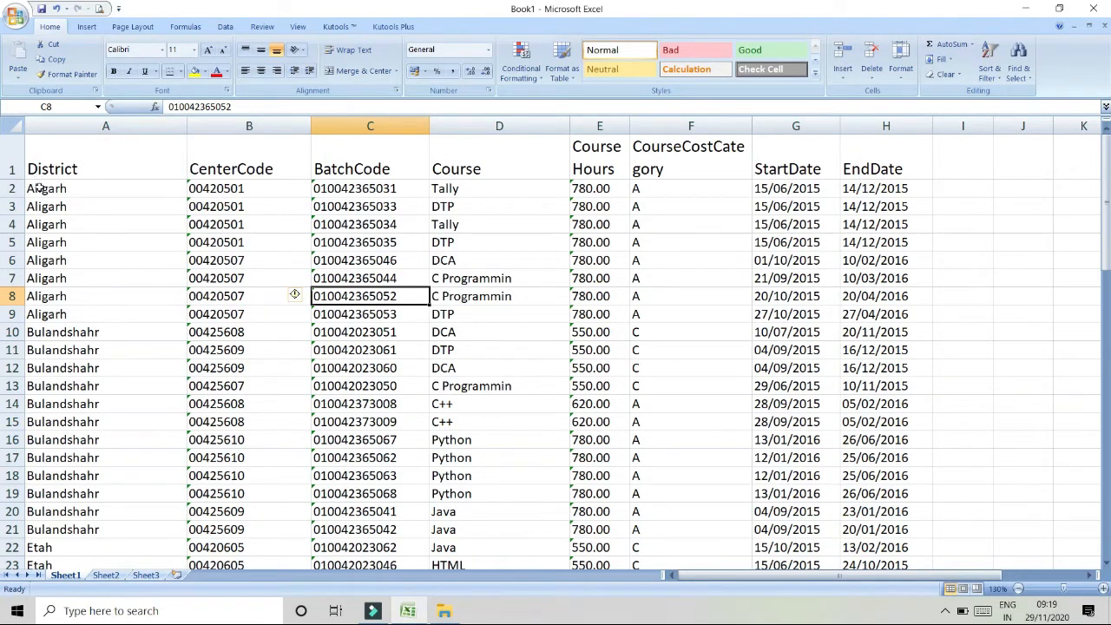
- Examine the column headings and data in columns A to H of the sheet
click(109, 151)
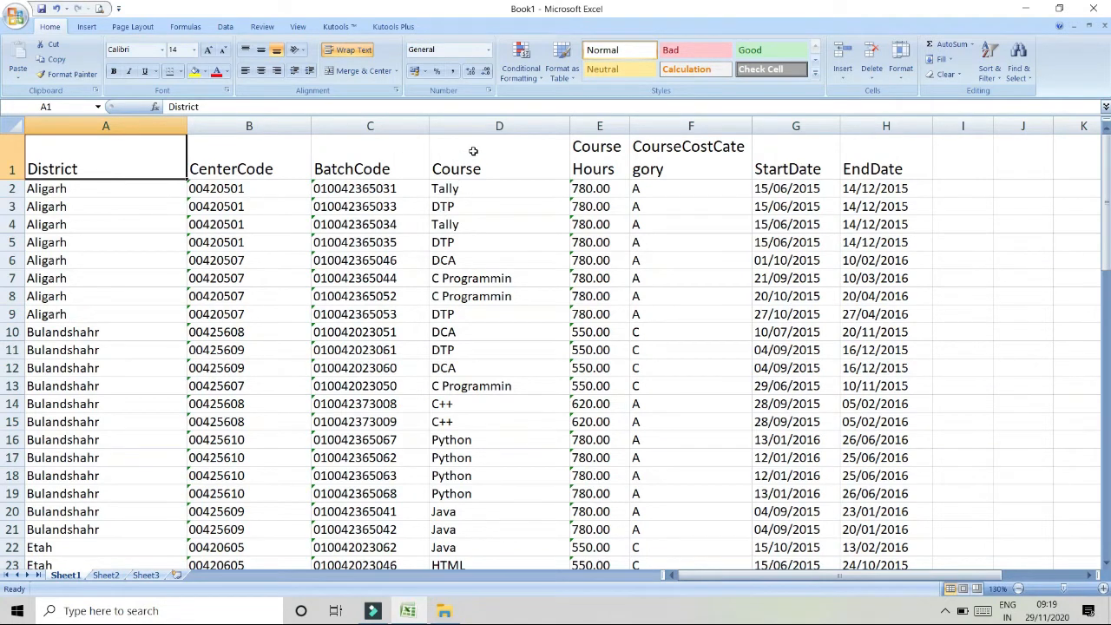
drag(470, 156, 483, 334)
drag(598, 139, 590, 334)
drag(674, 165, 684, 367)
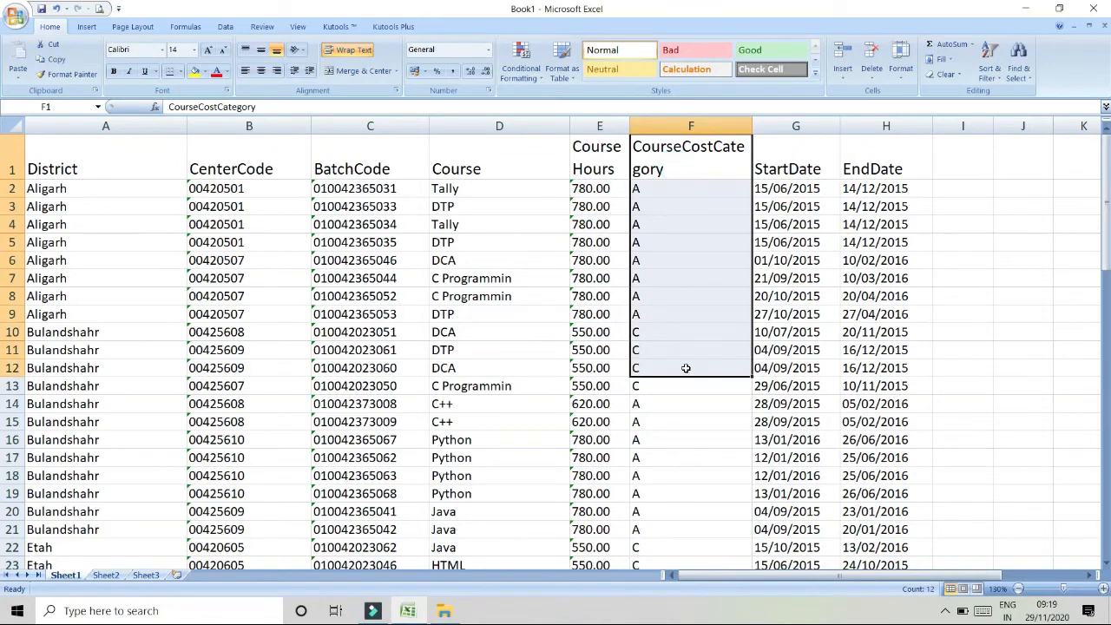
drag(801, 151, 794, 280)
drag(892, 163, 899, 309)
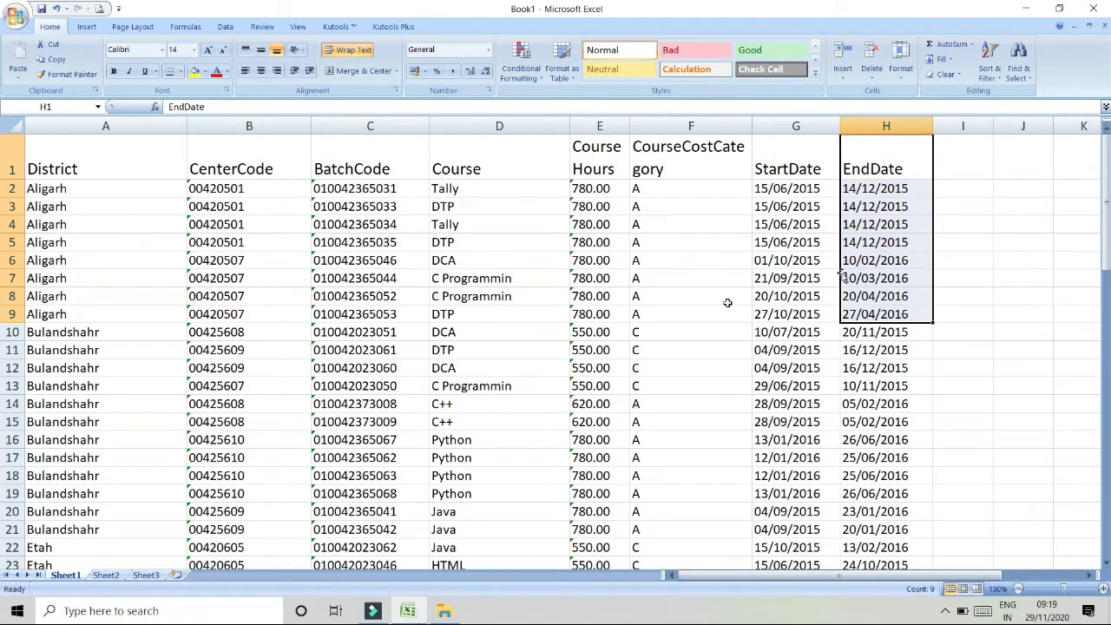
click(148, 257)
drag(124, 162, 859, 143)
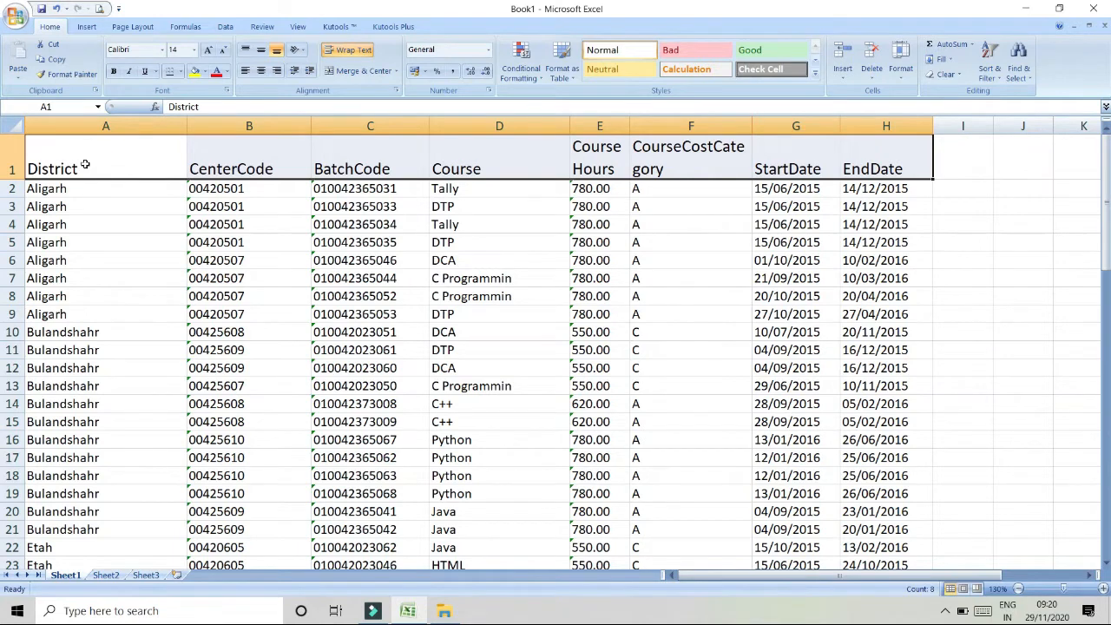
drag(84, 163, 881, 144)
click(307, 353)
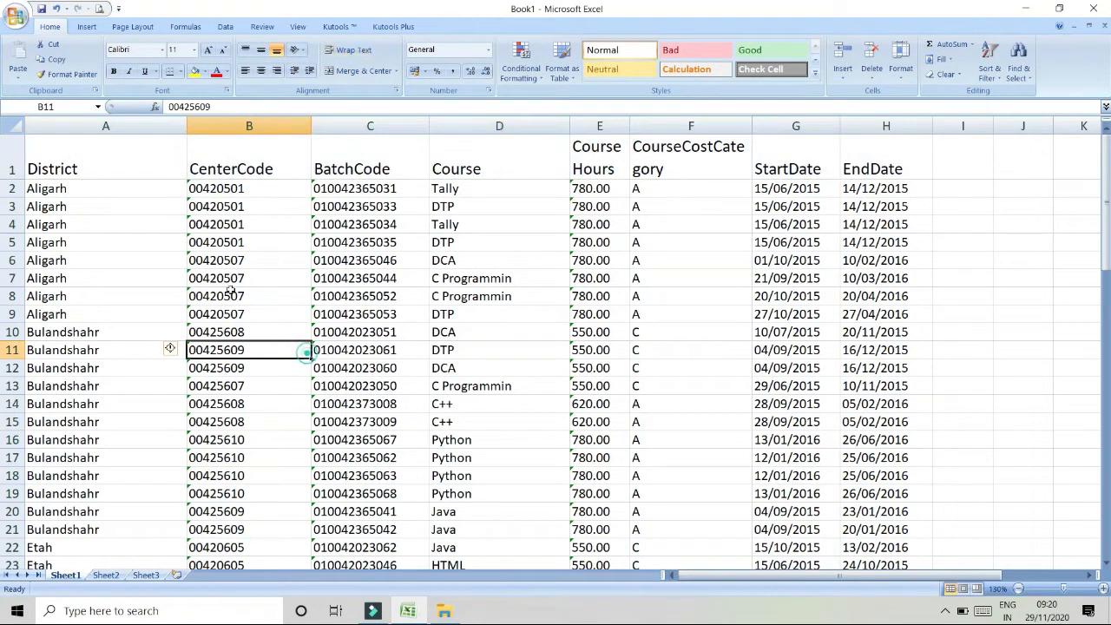
- Turn on AutoFilter for the table's header row starting at District
click(49, 161)
click(988, 73)
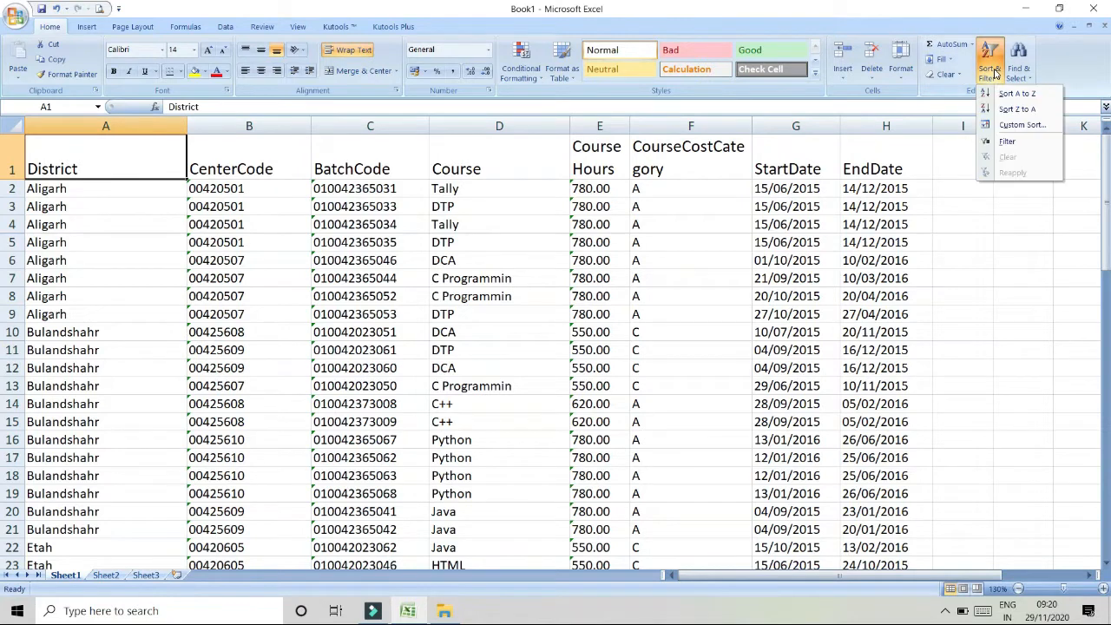
click(1005, 144)
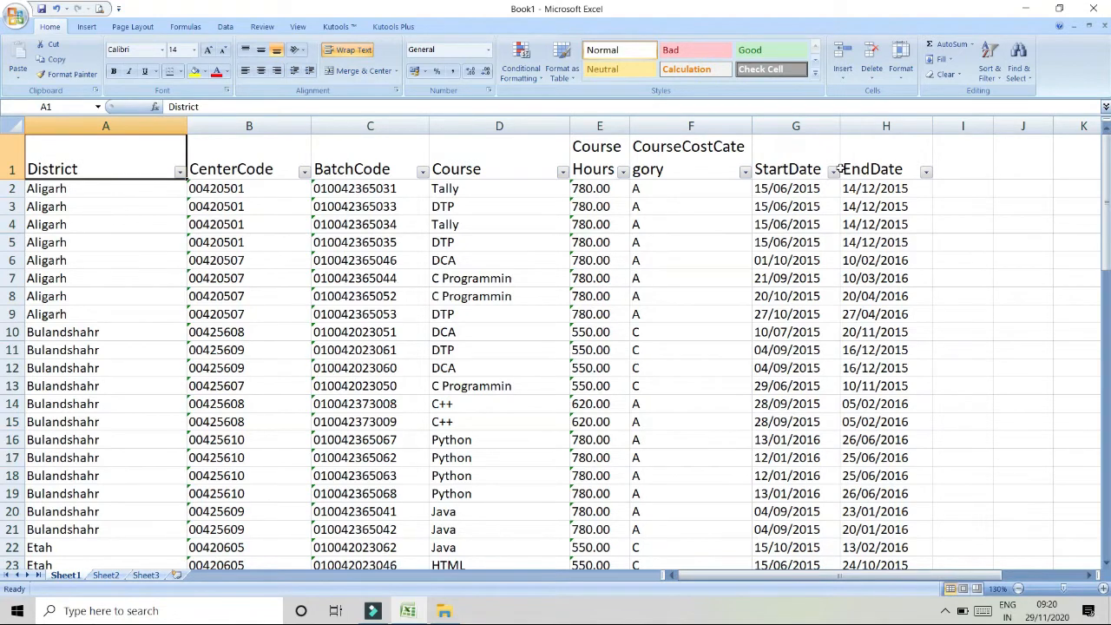
- Filter the Course column to show only C++ rows
click(562, 173)
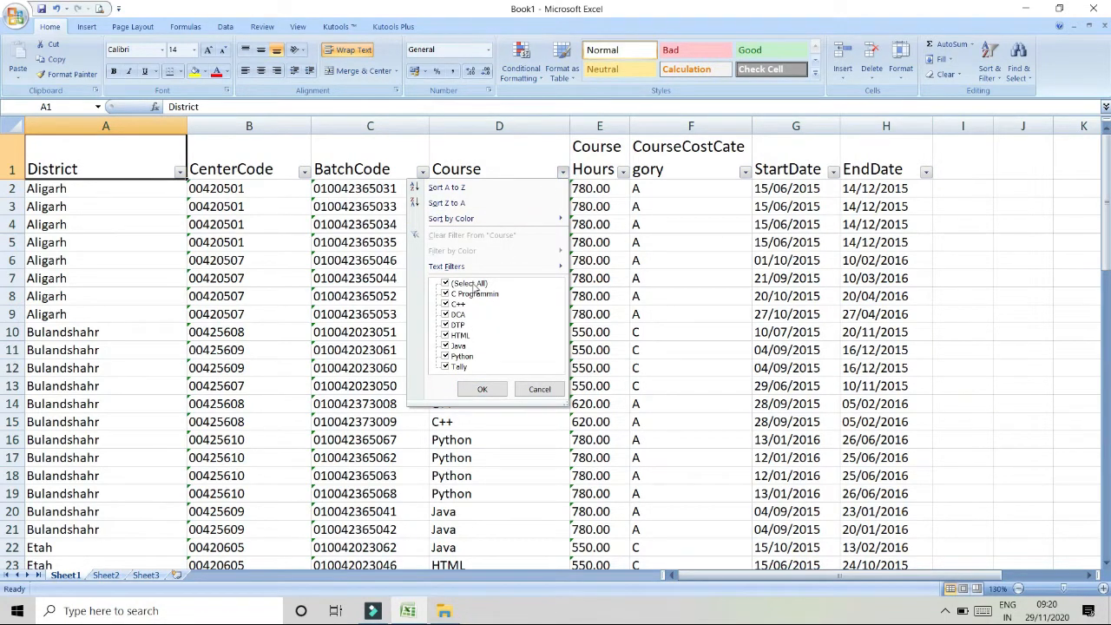
click(474, 287)
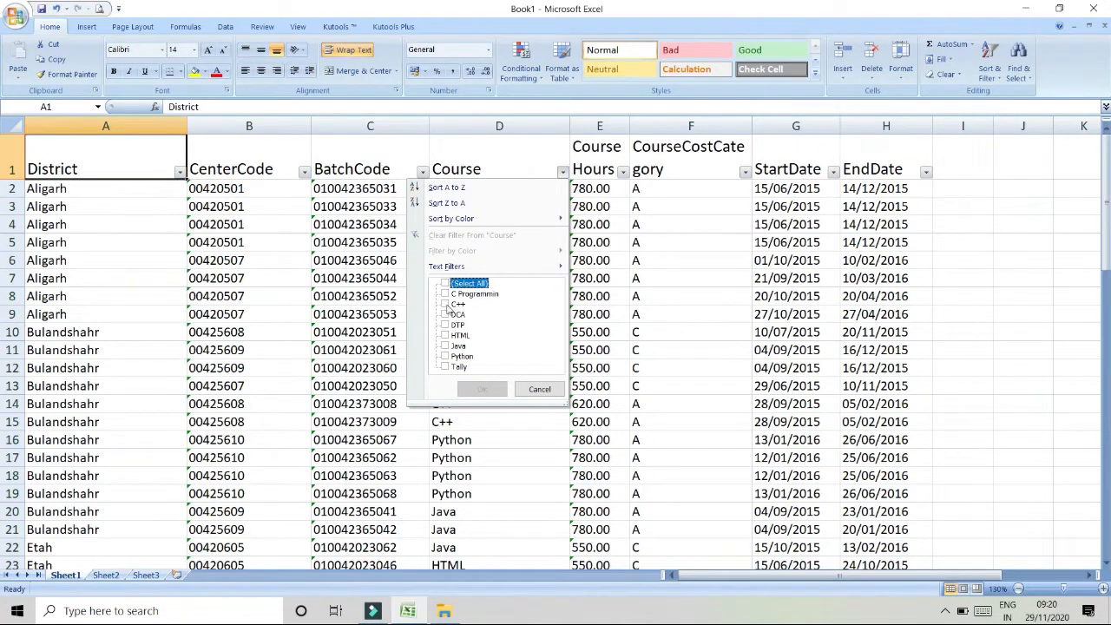
click(445, 305)
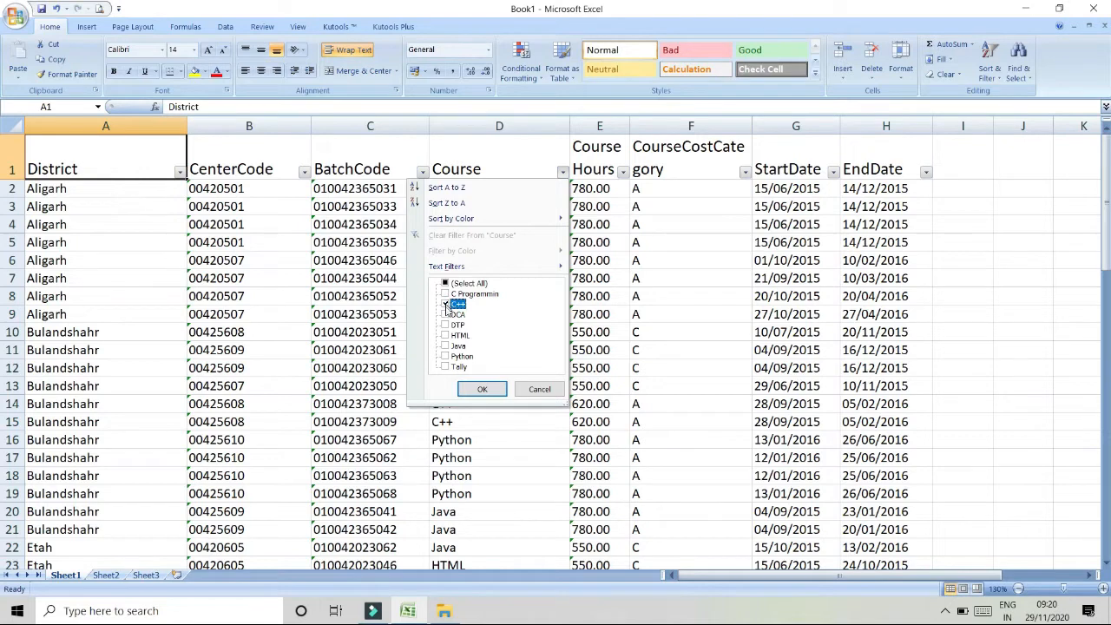
click(482, 389)
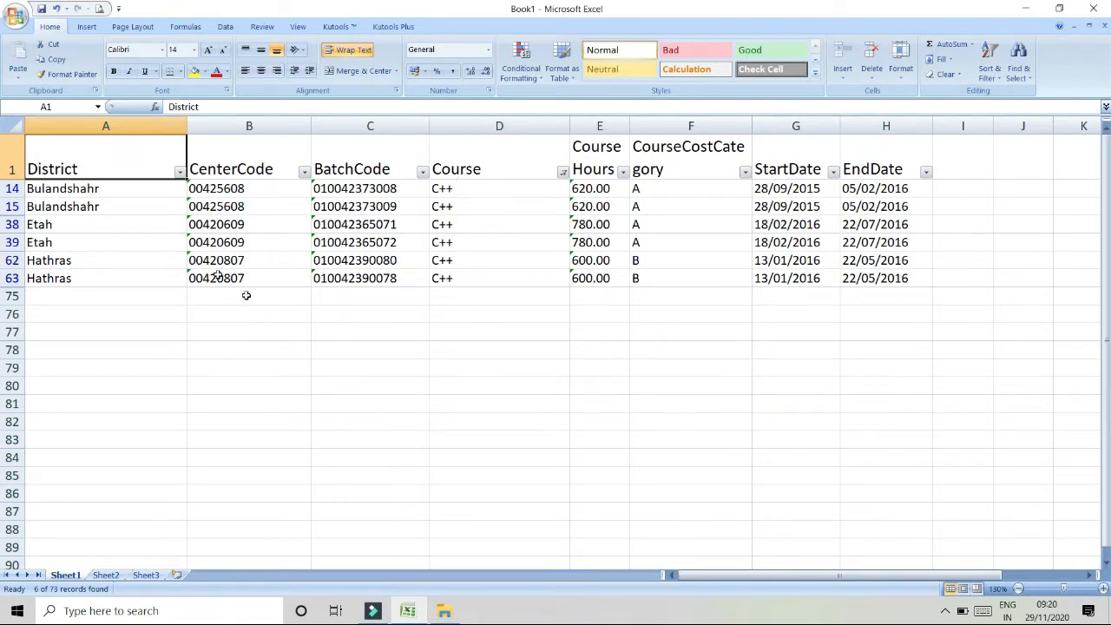
- Select the visible filtered cells in the District, CenterCode and BatchCode columns
drag(96, 188, 84, 276)
drag(243, 188, 263, 275)
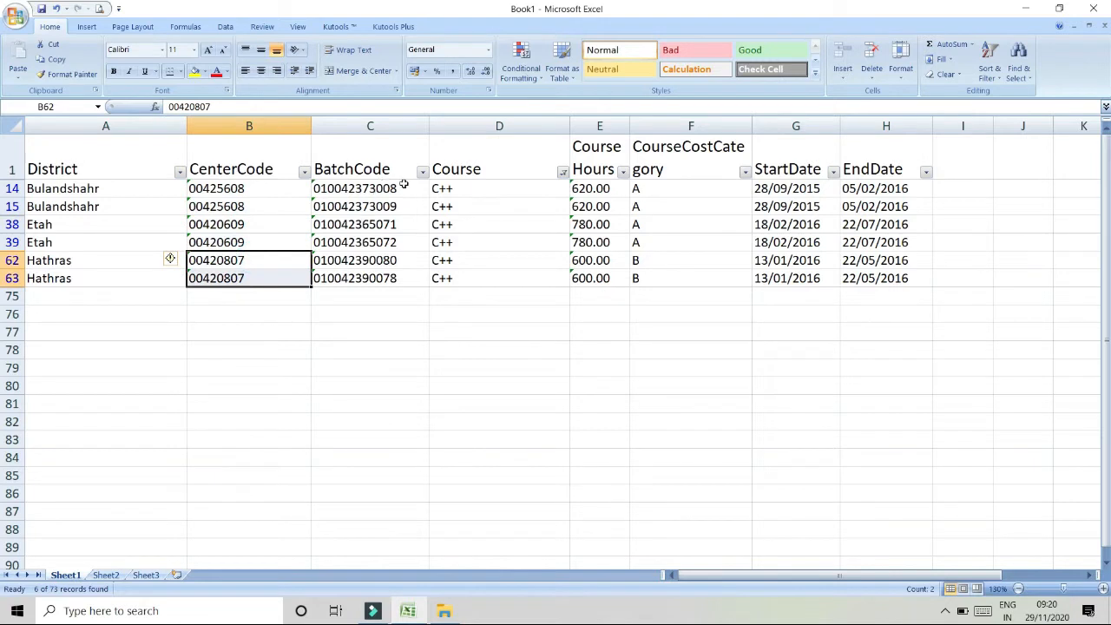
drag(403, 185, 403, 241)
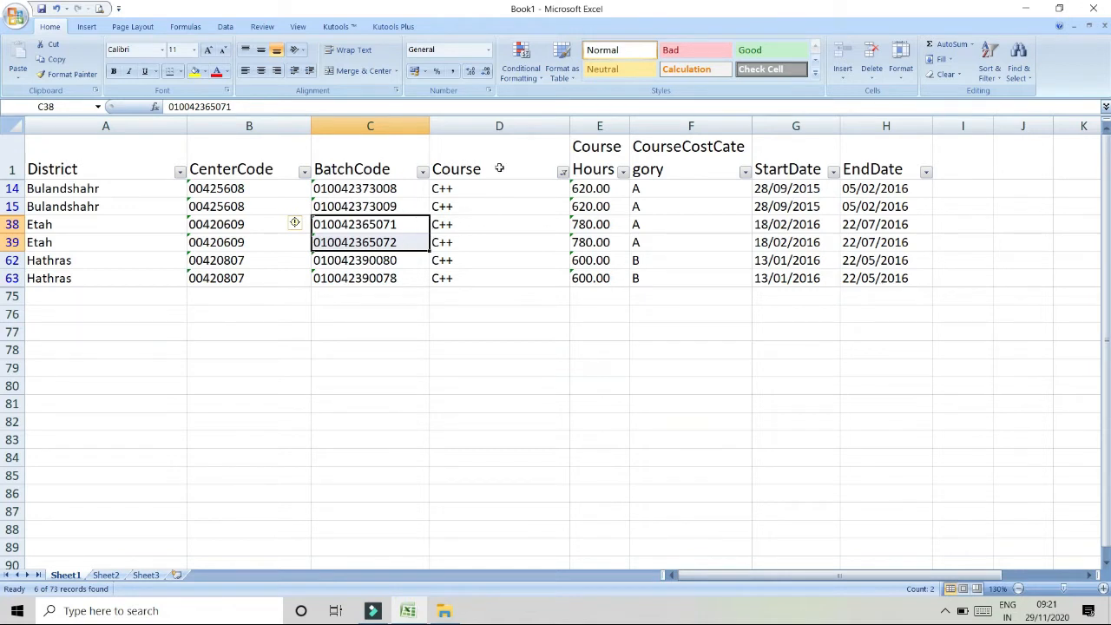
- Clear the Course filter by selecting all courses again
click(562, 171)
click(470, 284)
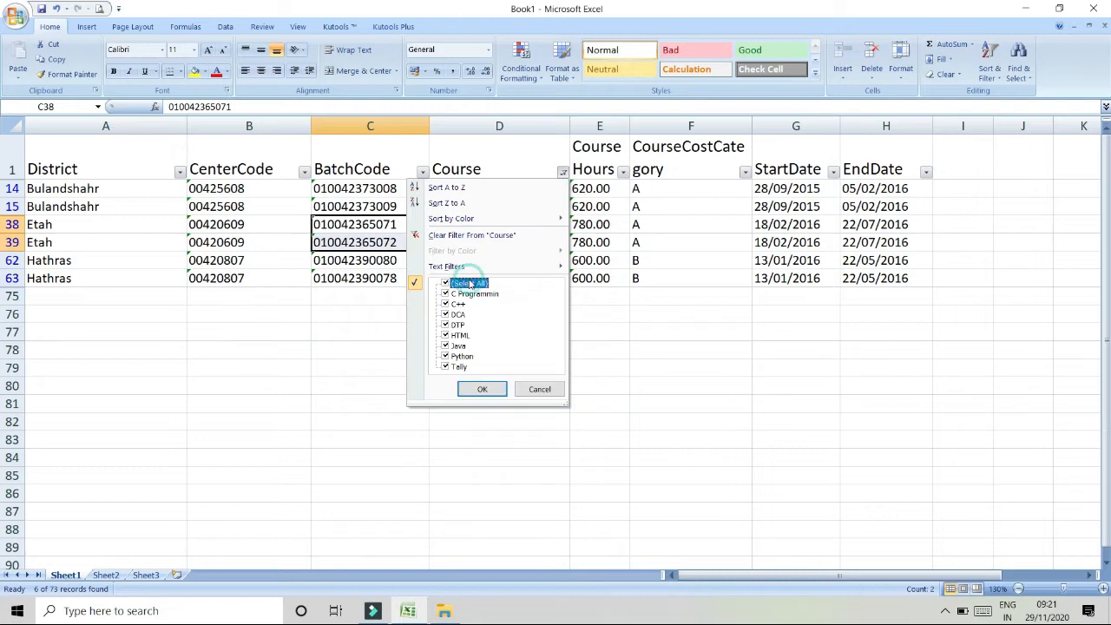
click(484, 390)
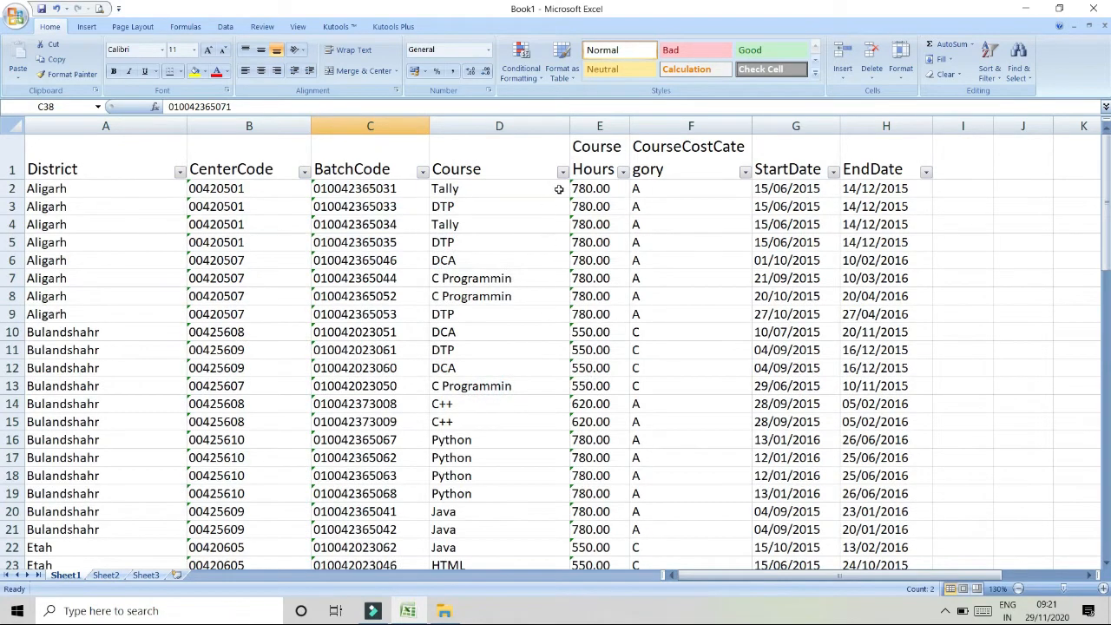
- Filter the Course column to show only C++, DCA and DTP rows
click(562, 173)
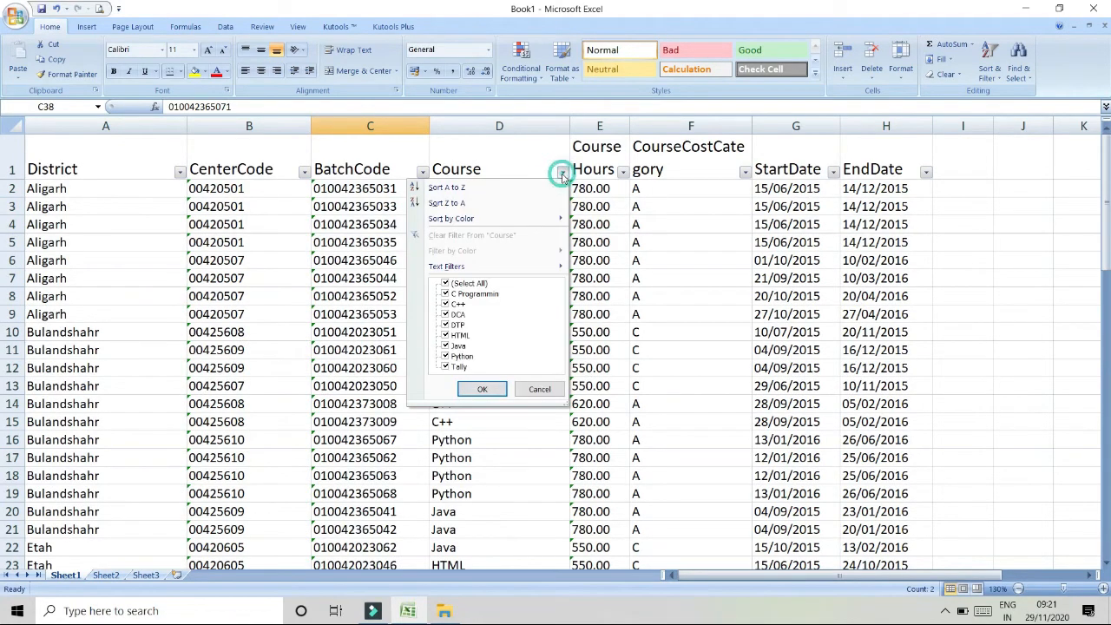
click(446, 284)
click(446, 314)
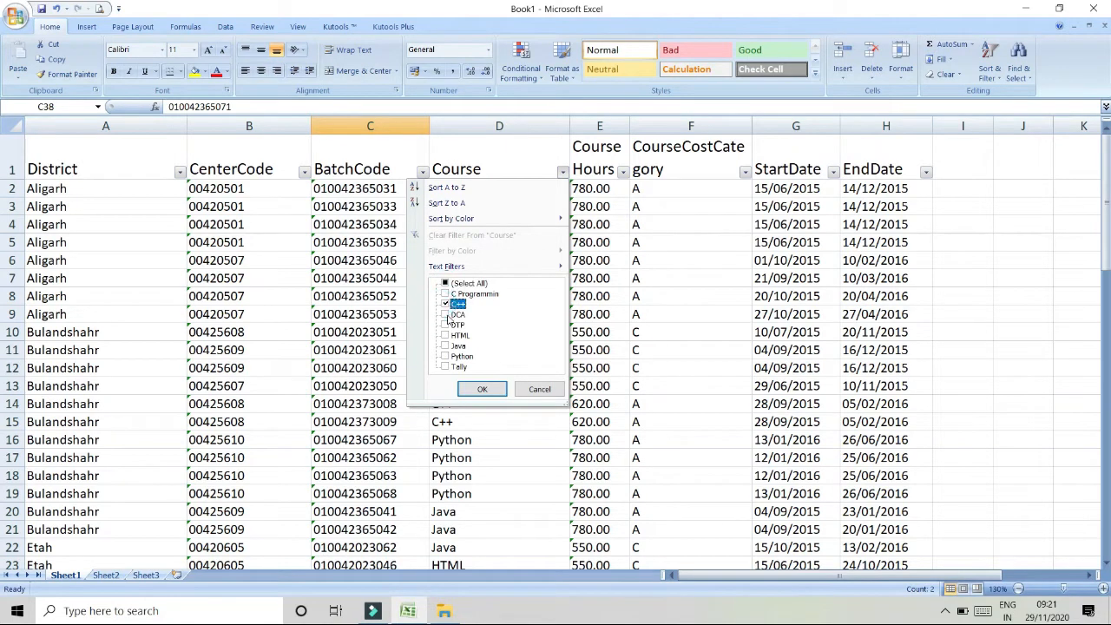
click(446, 325)
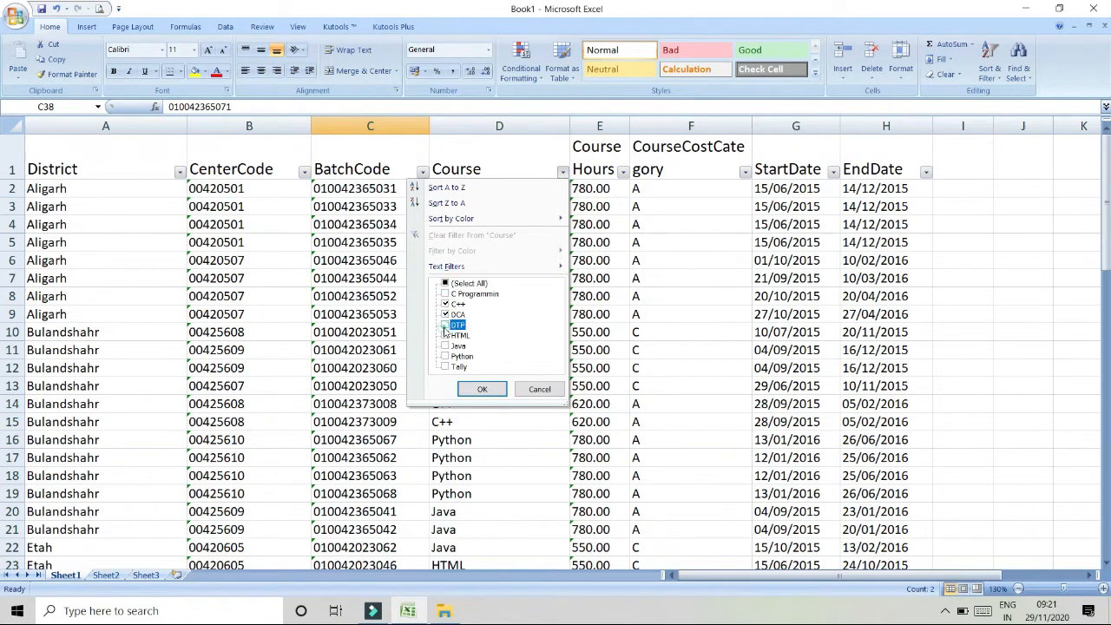
click(483, 388)
- Remove the Course filter by reselecting all course values
scroll(510, 224, down, 5)
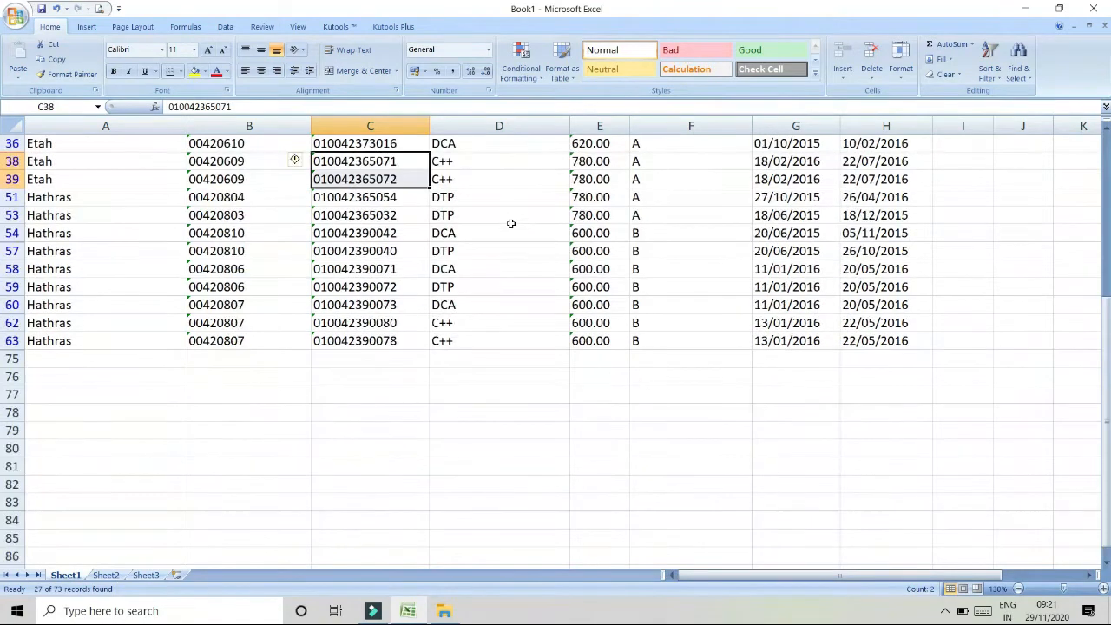
scroll(511, 224, up, 4)
scroll(510, 223, up, 2)
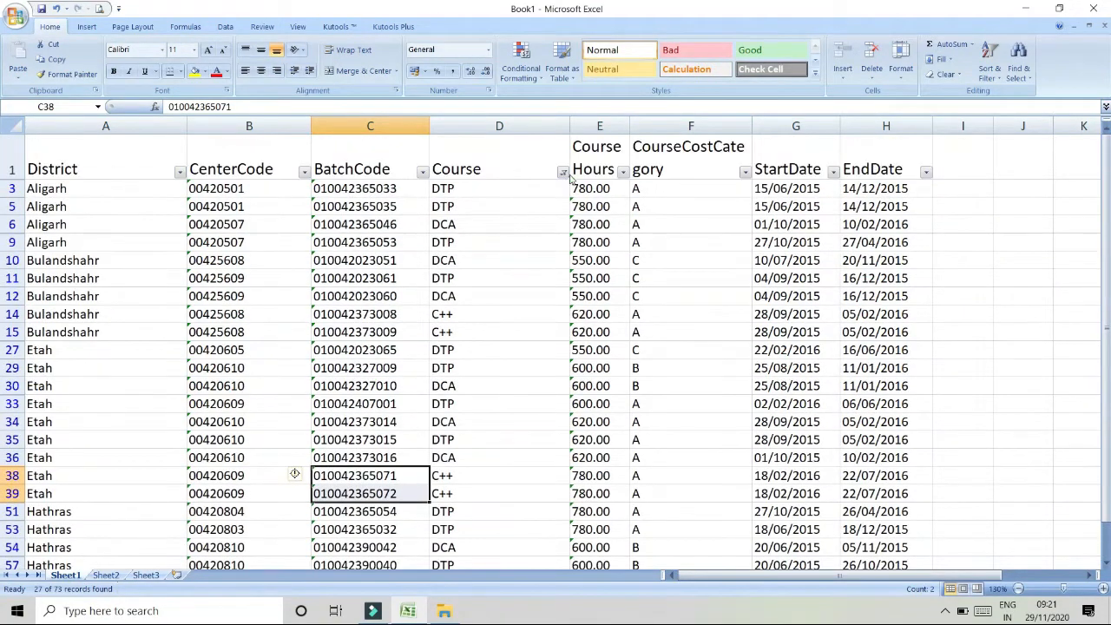
click(563, 171)
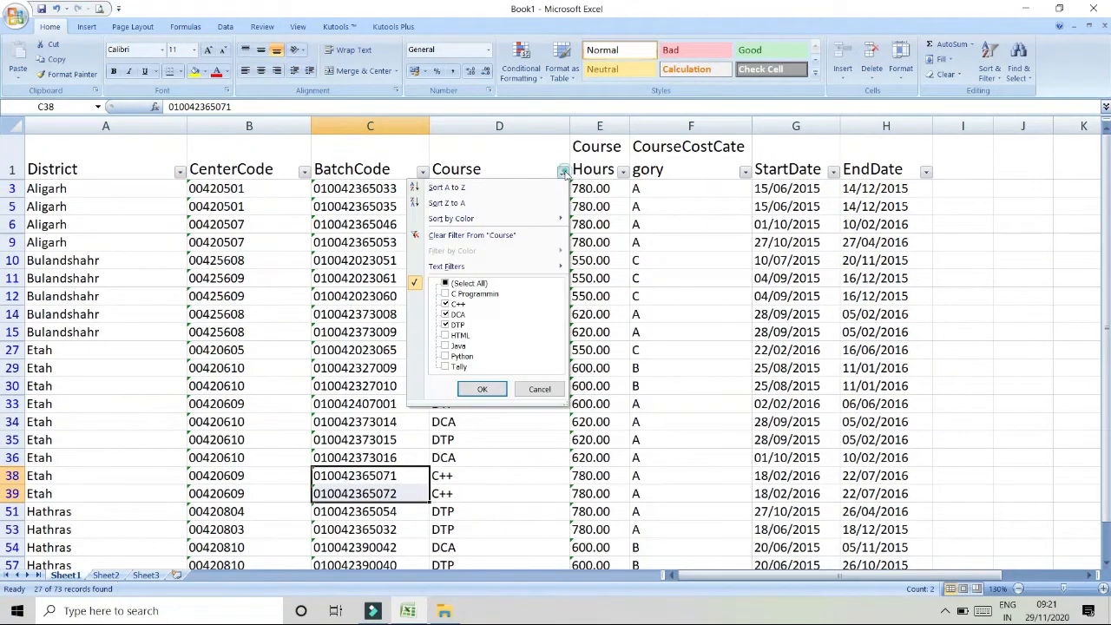
click(464, 285)
click(481, 389)
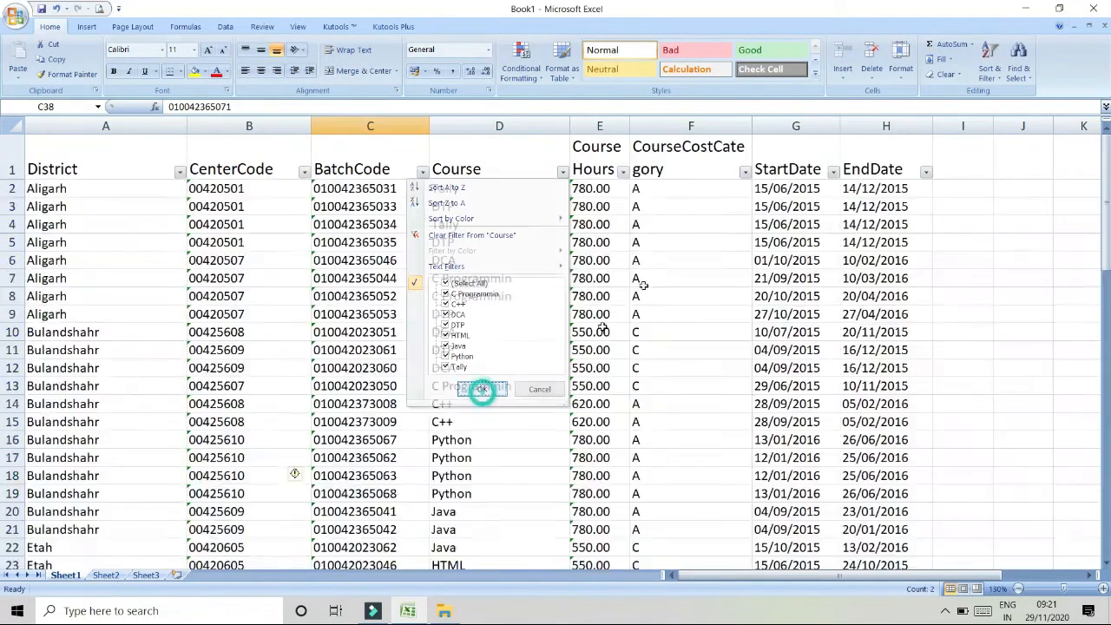
- Filter the CourseCostCategory column to show only category B
click(744, 171)
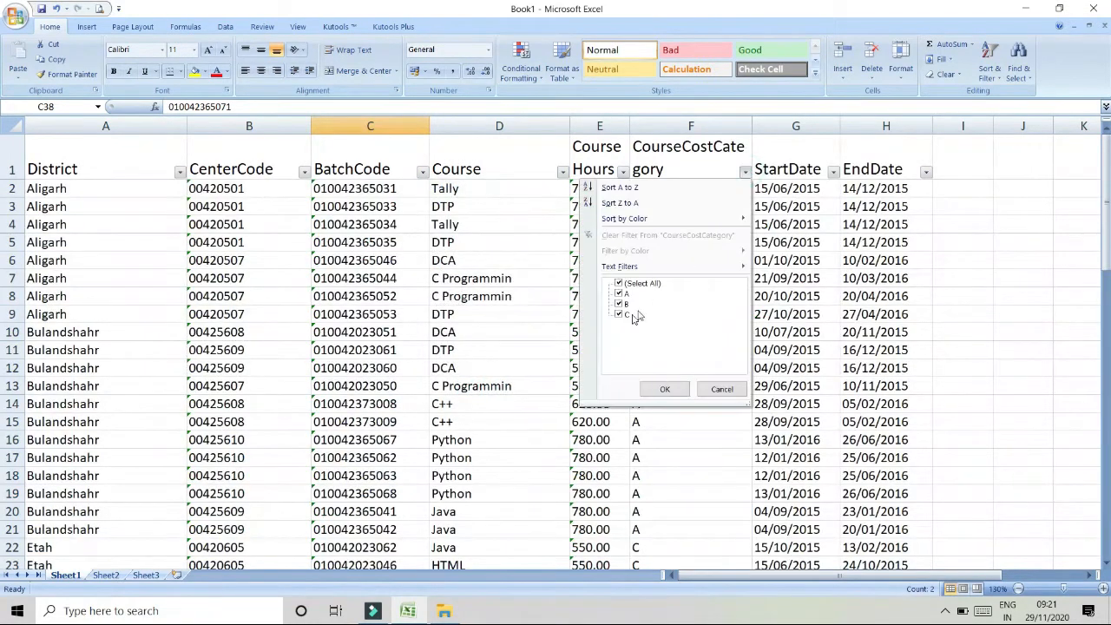
click(619, 284)
click(619, 304)
click(653, 389)
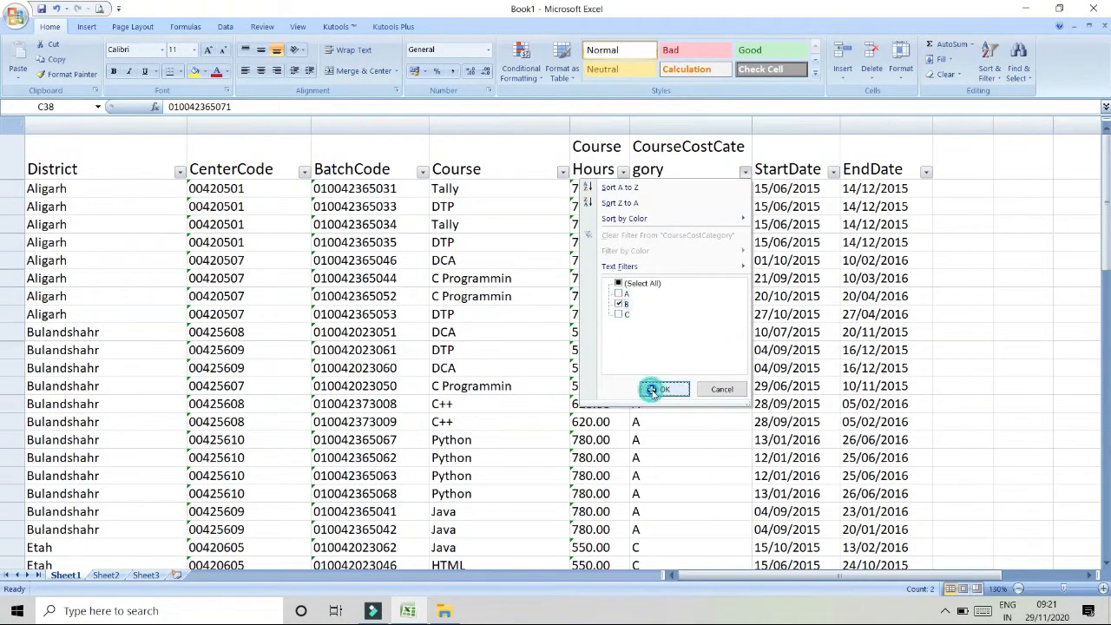
- Clear the CourseCostCategory filter by reselecting all categories
click(745, 171)
click(619, 284)
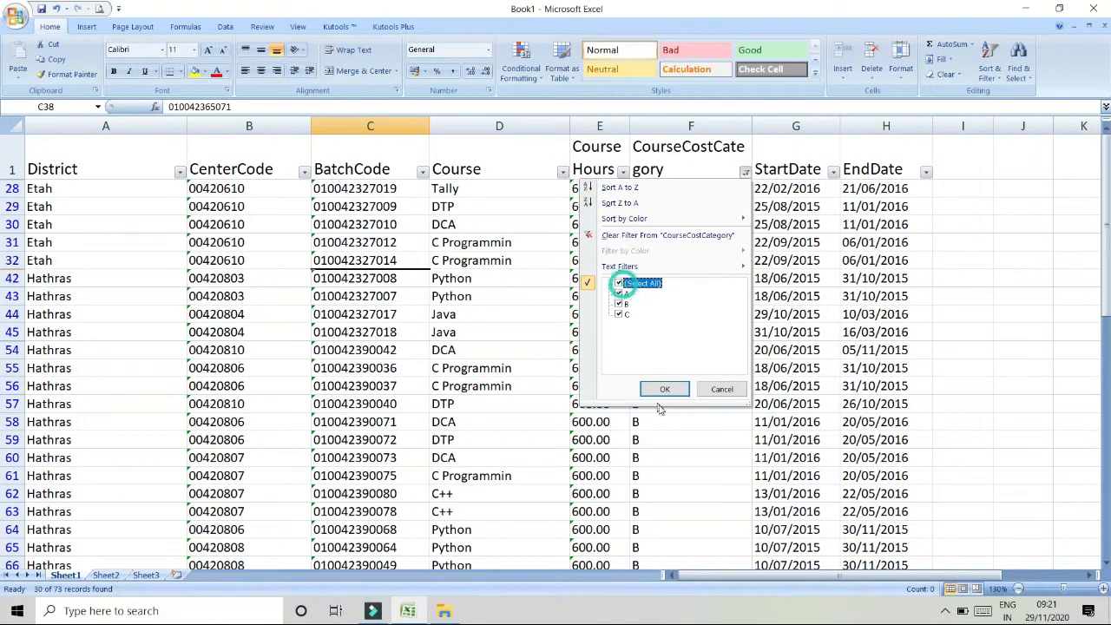
click(664, 389)
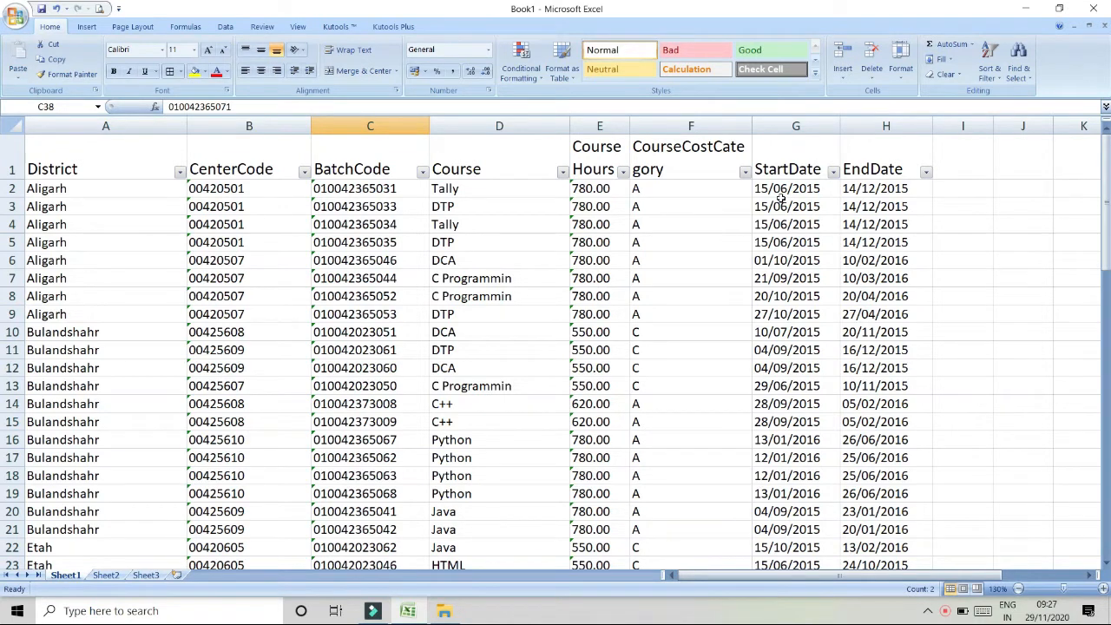
- Apply a custom filter on Course Hours to show values greater than 600
click(622, 172)
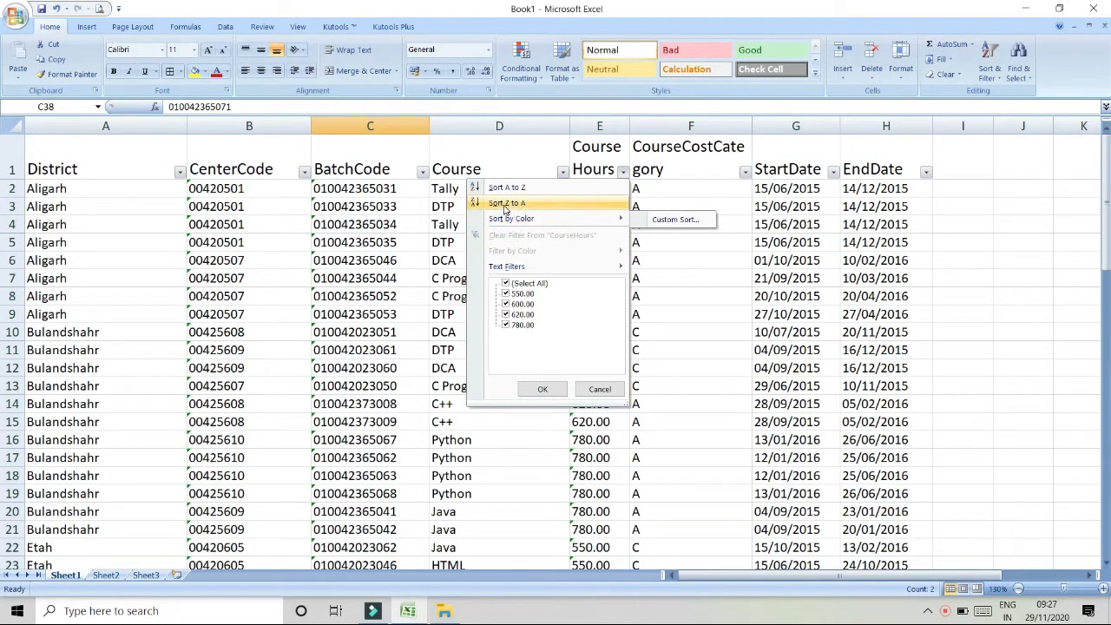
click(525, 266)
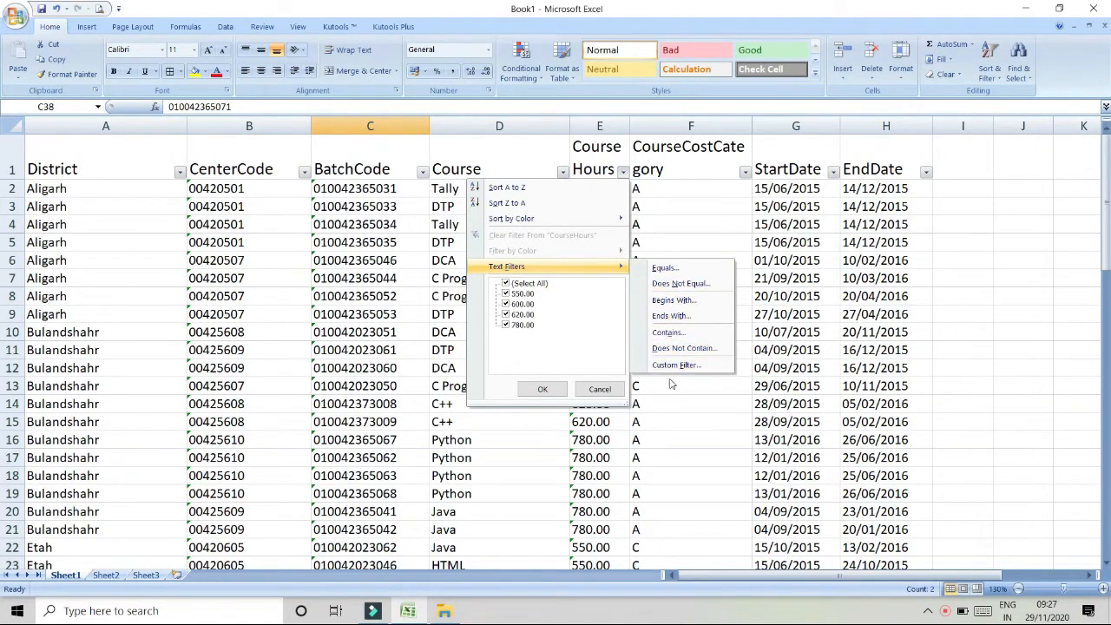
click(680, 284)
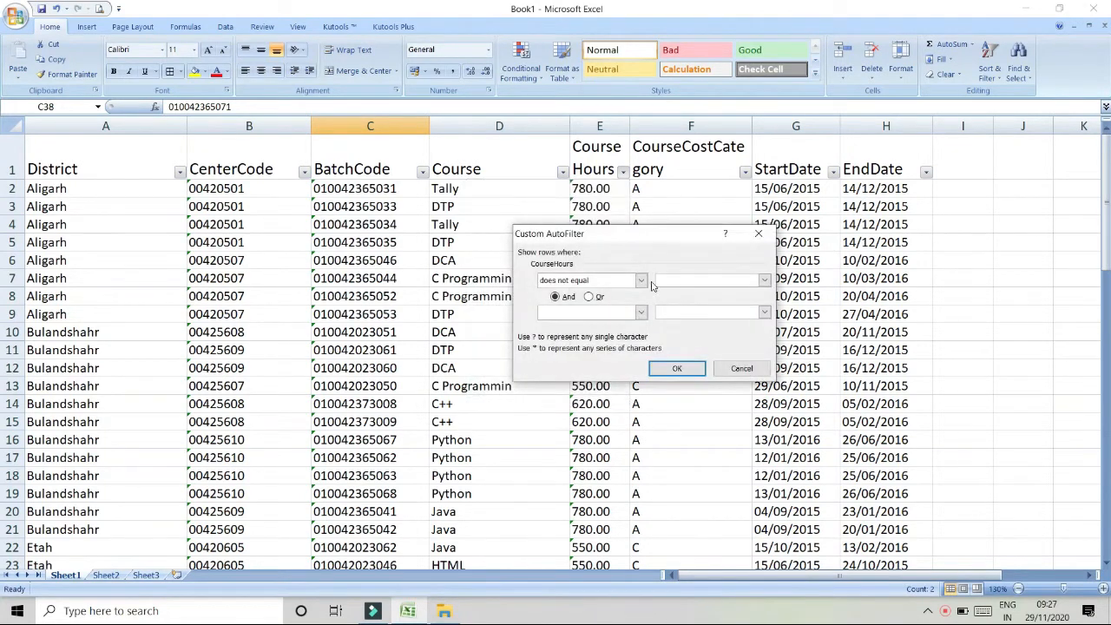
click(641, 280)
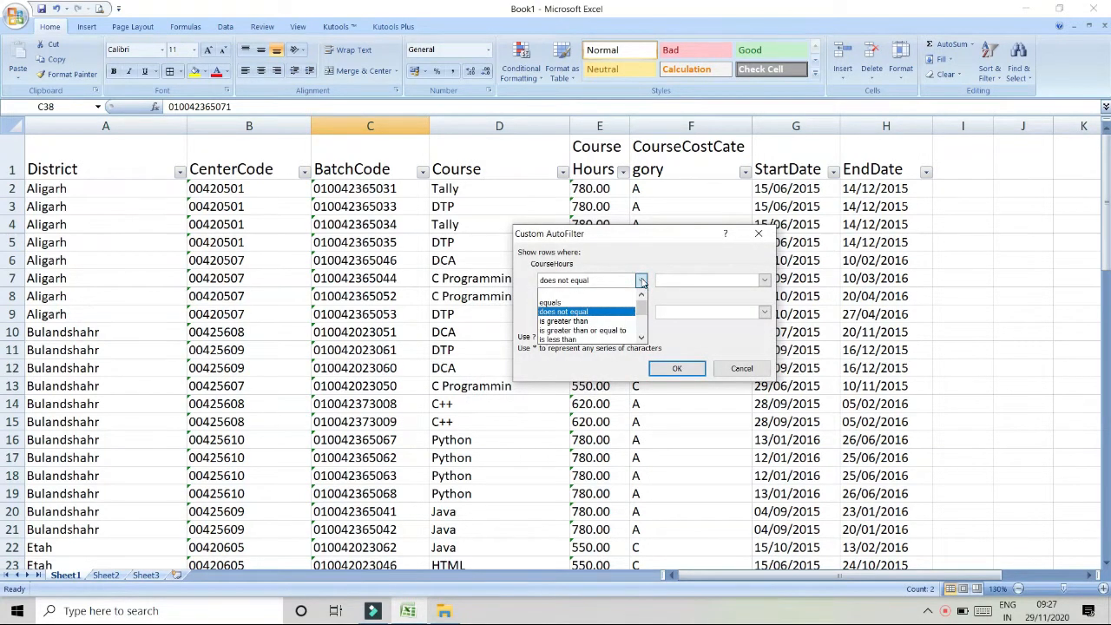
click(576, 321)
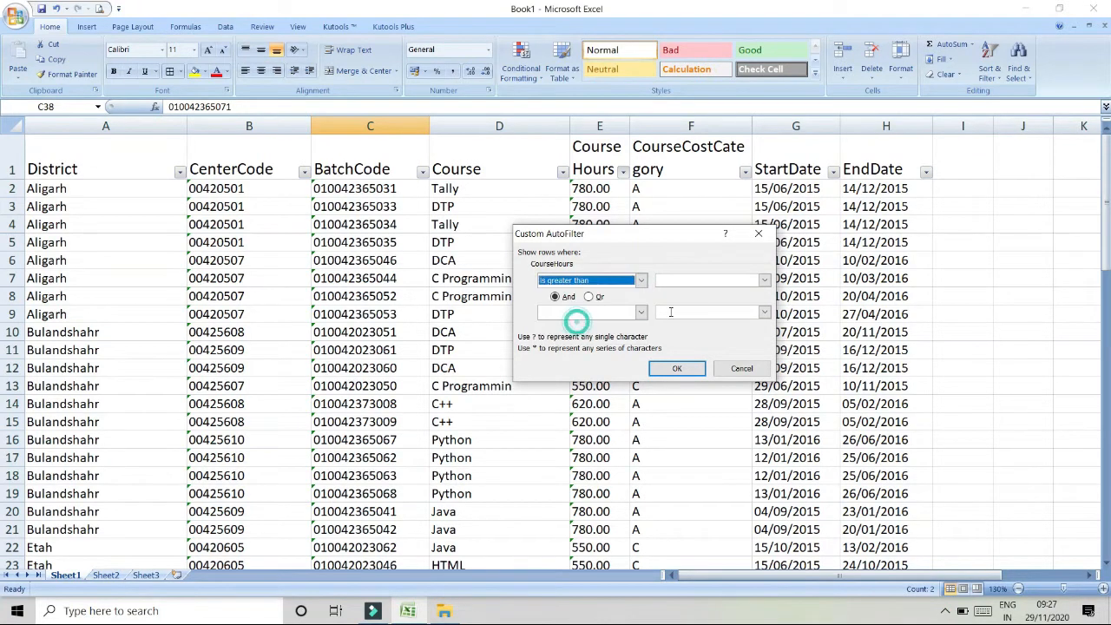
click(684, 281)
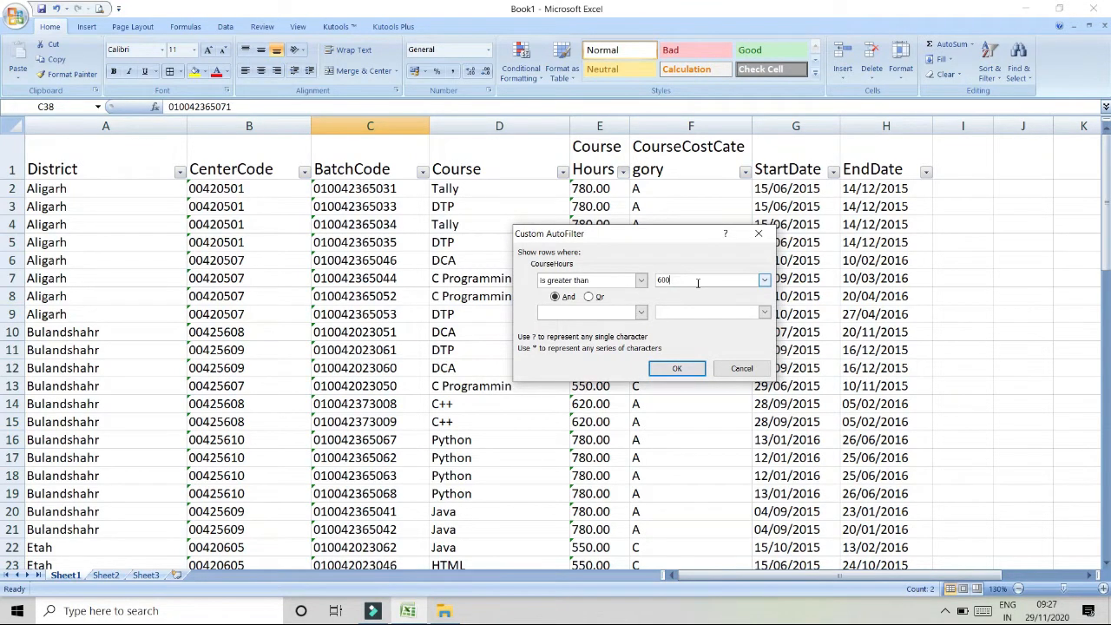
click(677, 368)
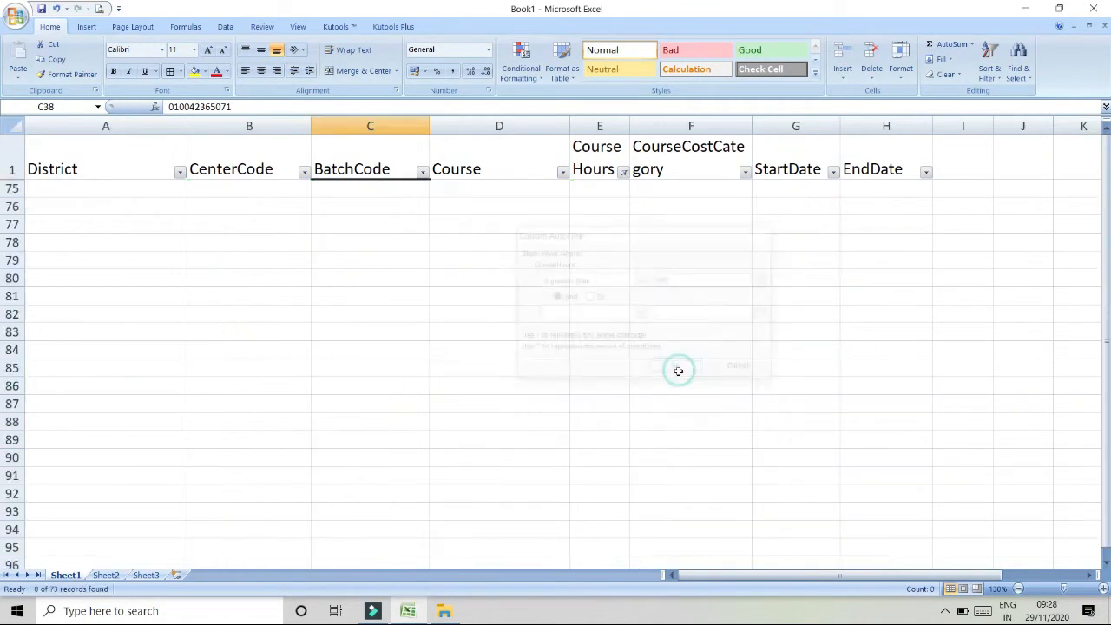
- Clear the filter from the Course Hours column
click(622, 173)
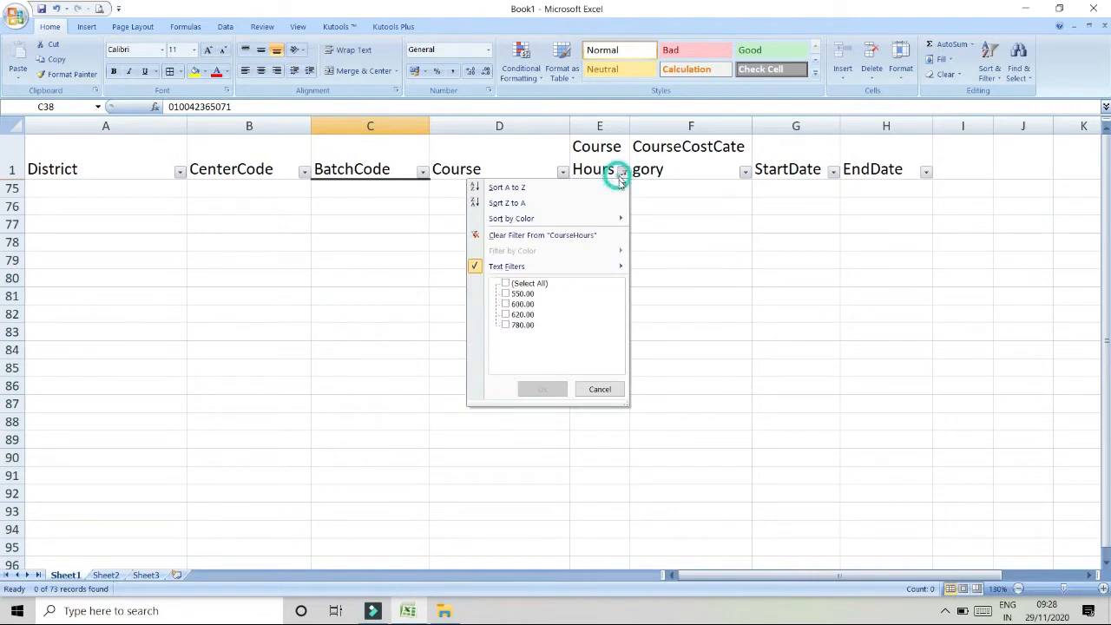
click(535, 240)
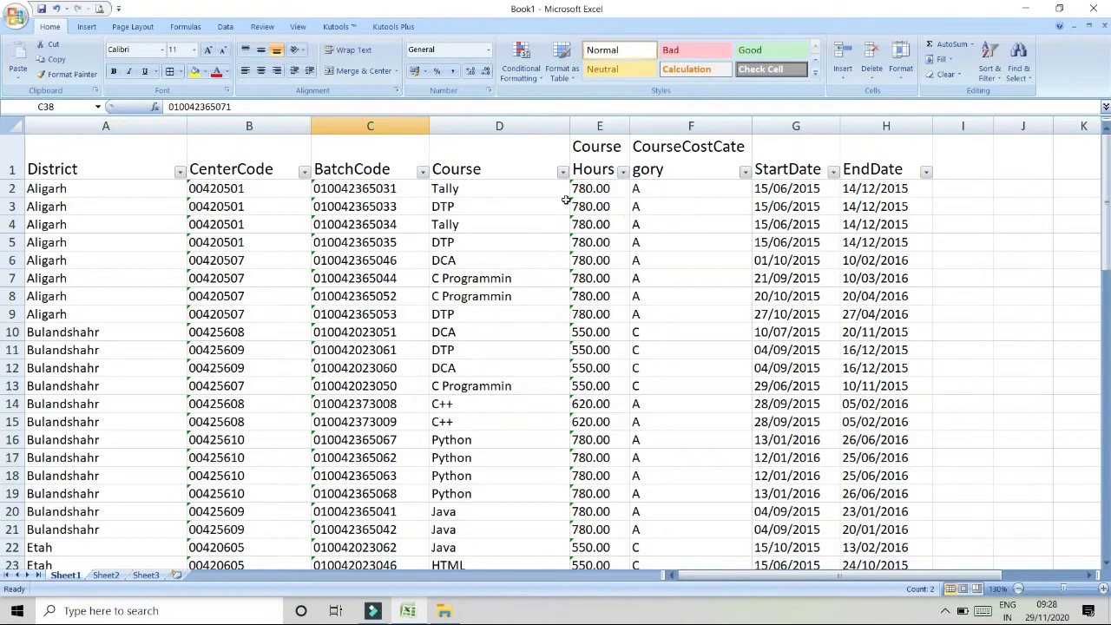
- Select the Course Hours values in column E and convert them from text to numbers
click(590, 189)
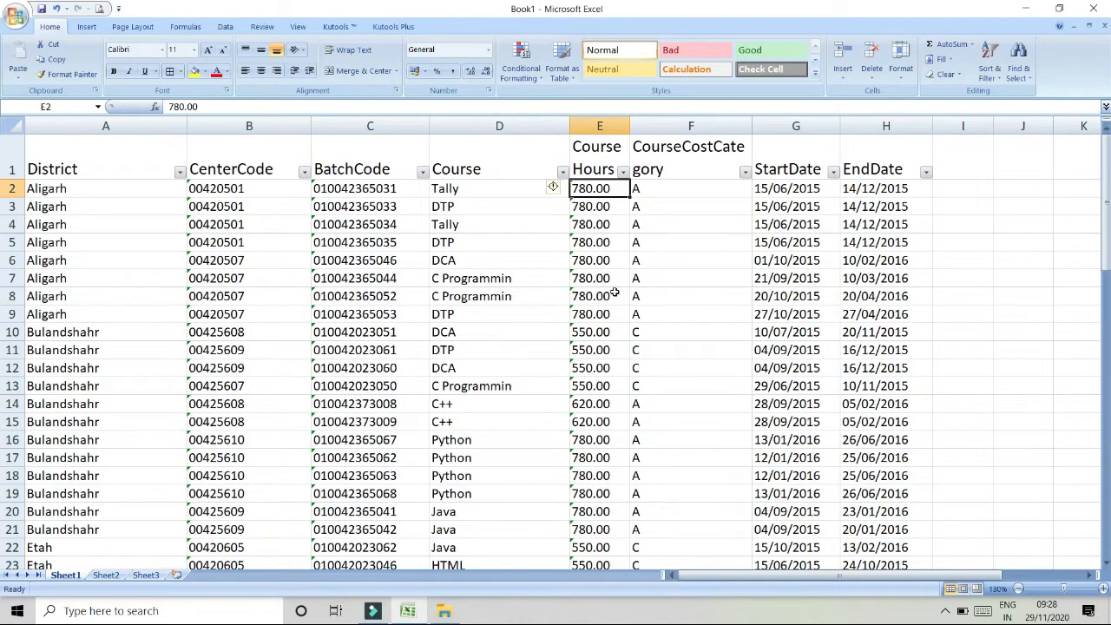
drag(603, 187, 599, 560)
scroll(586, 321, up, 5)
scroll(587, 321, up, 12)
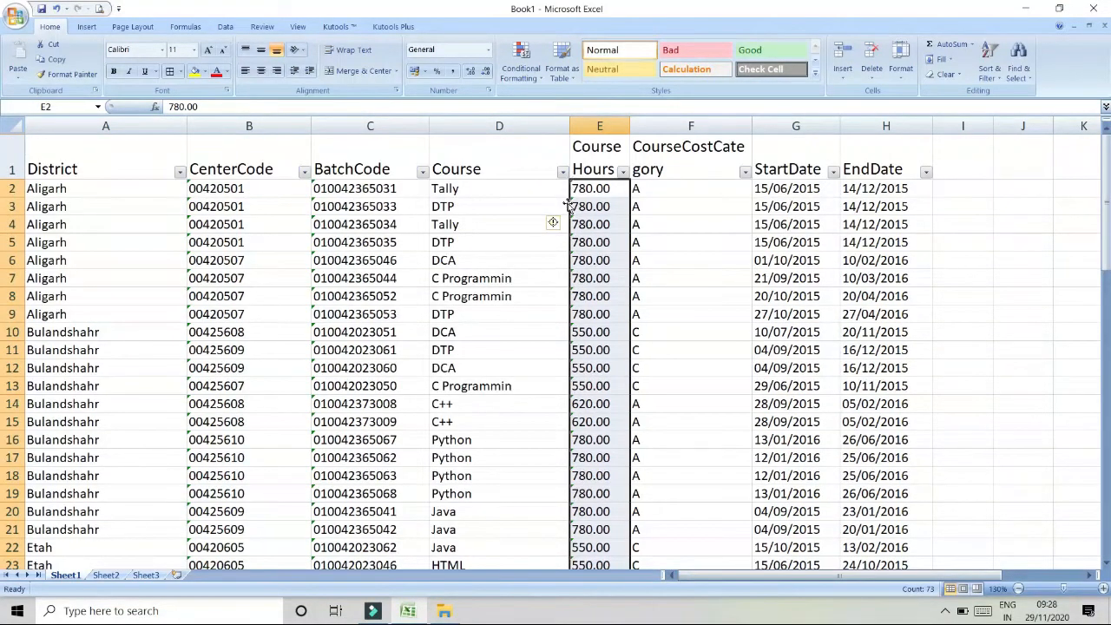
click(577, 188)
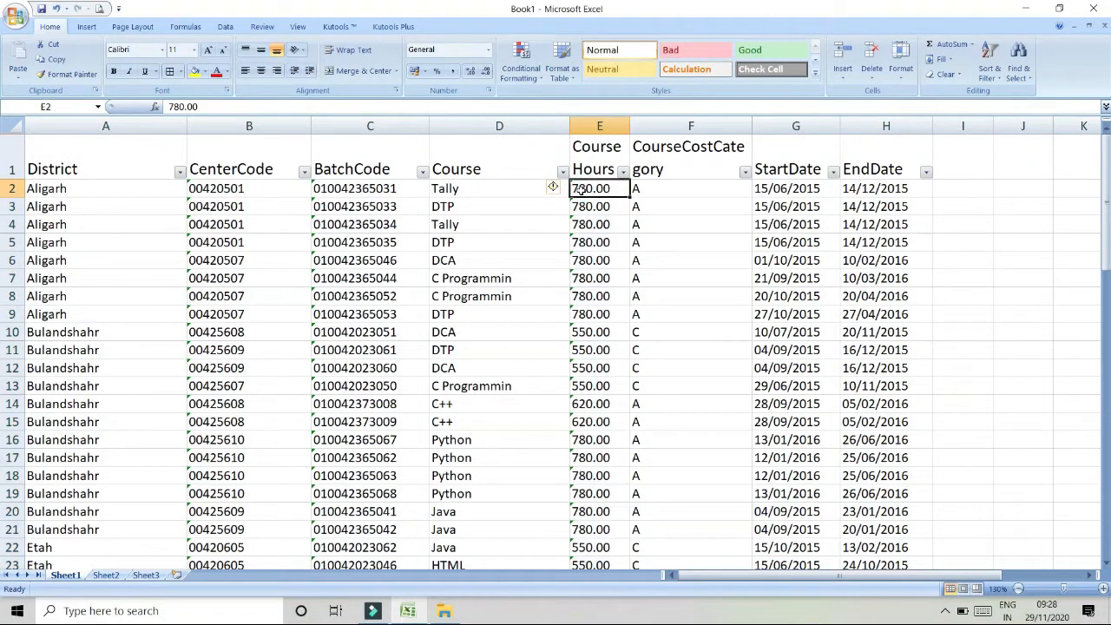
drag(603, 188, 587, 599)
scroll(584, 305, up, 4)
scroll(585, 306, up, 13)
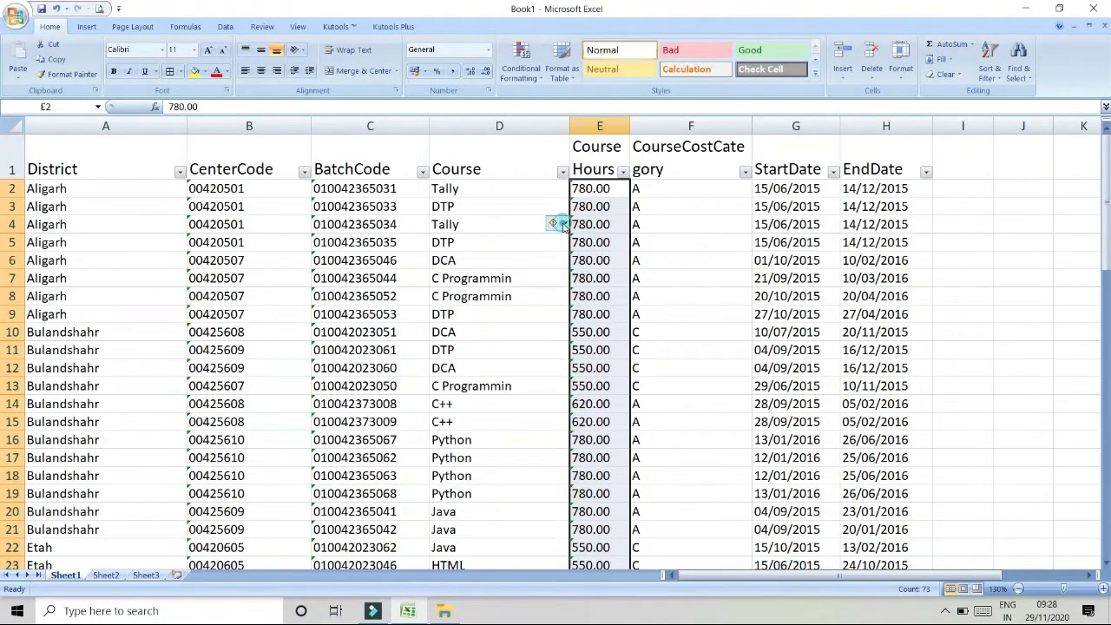
click(564, 224)
click(582, 260)
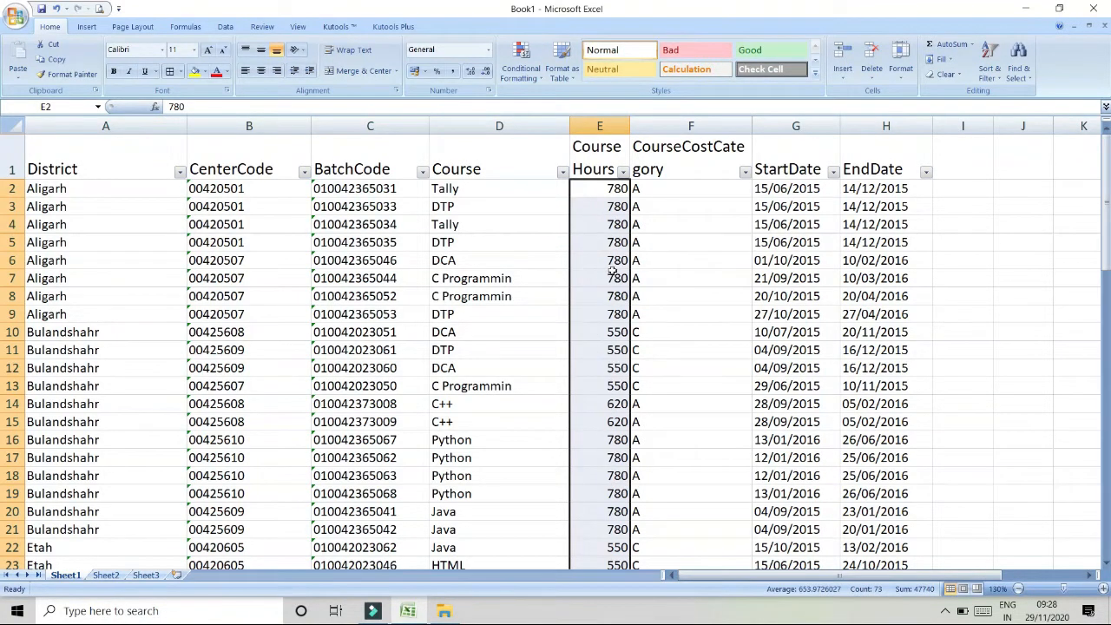
- Filter Course Hours with a Greater Than number filter of 600
click(614, 275)
click(623, 171)
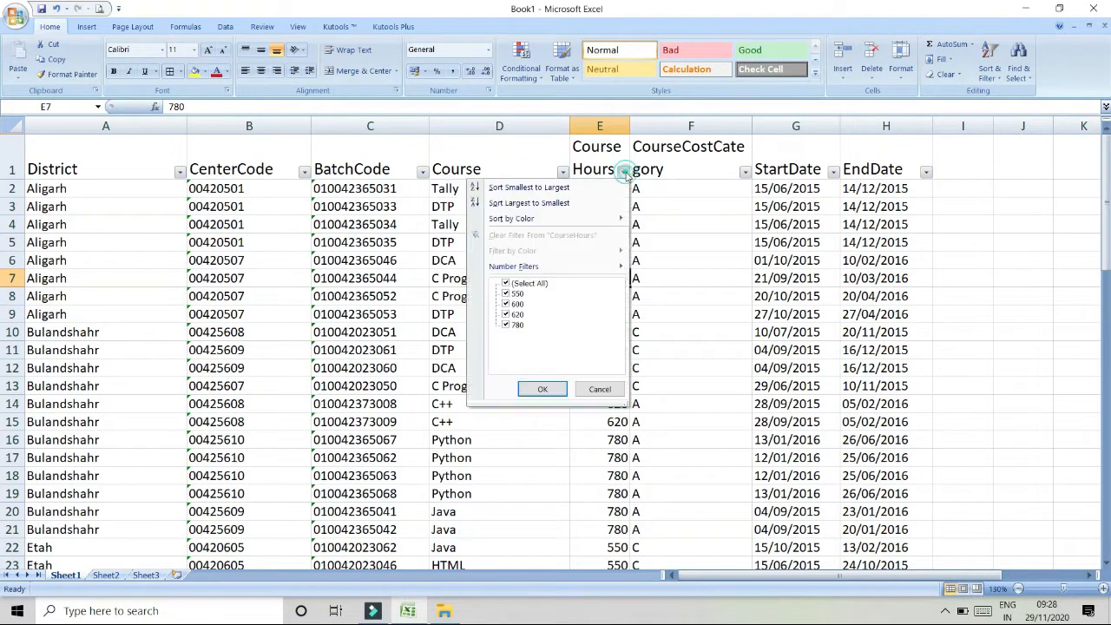
mouse_move(581, 269)
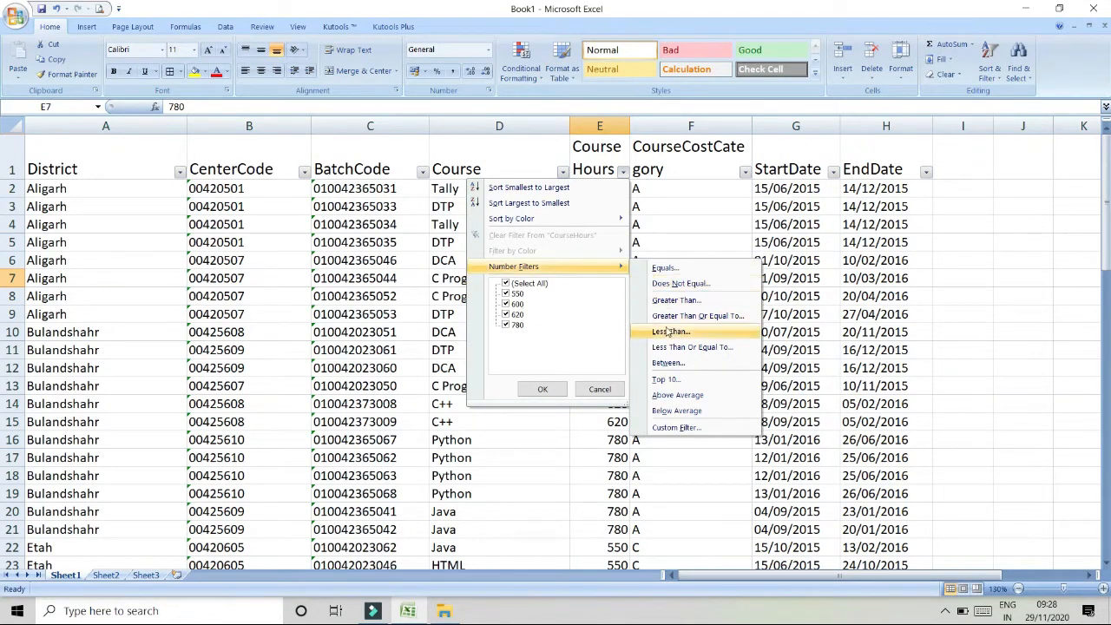
click(675, 300)
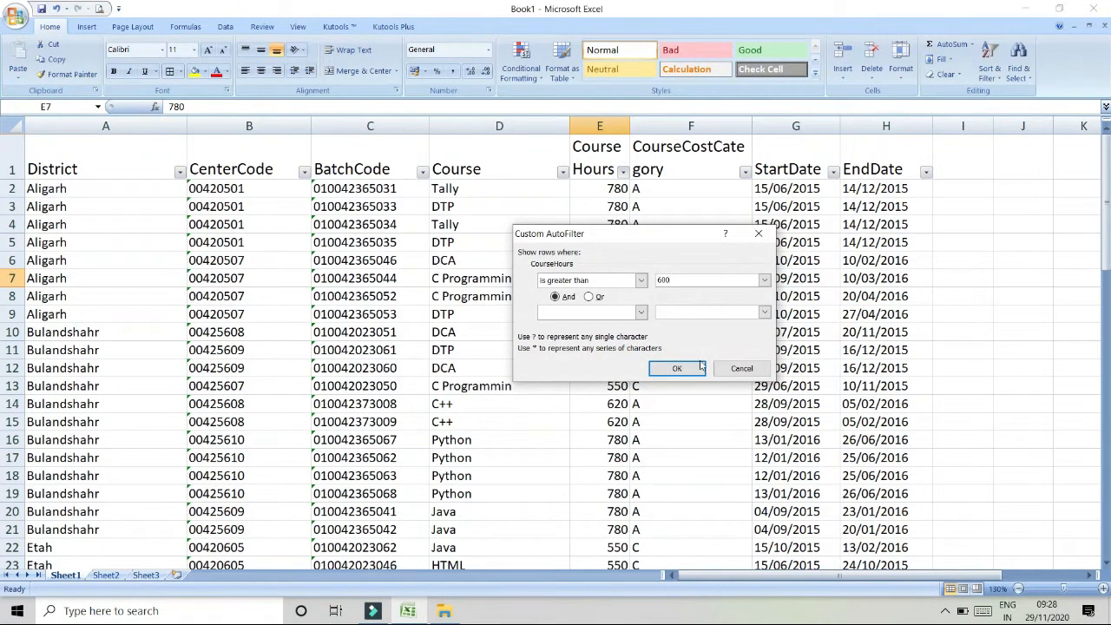
click(676, 368)
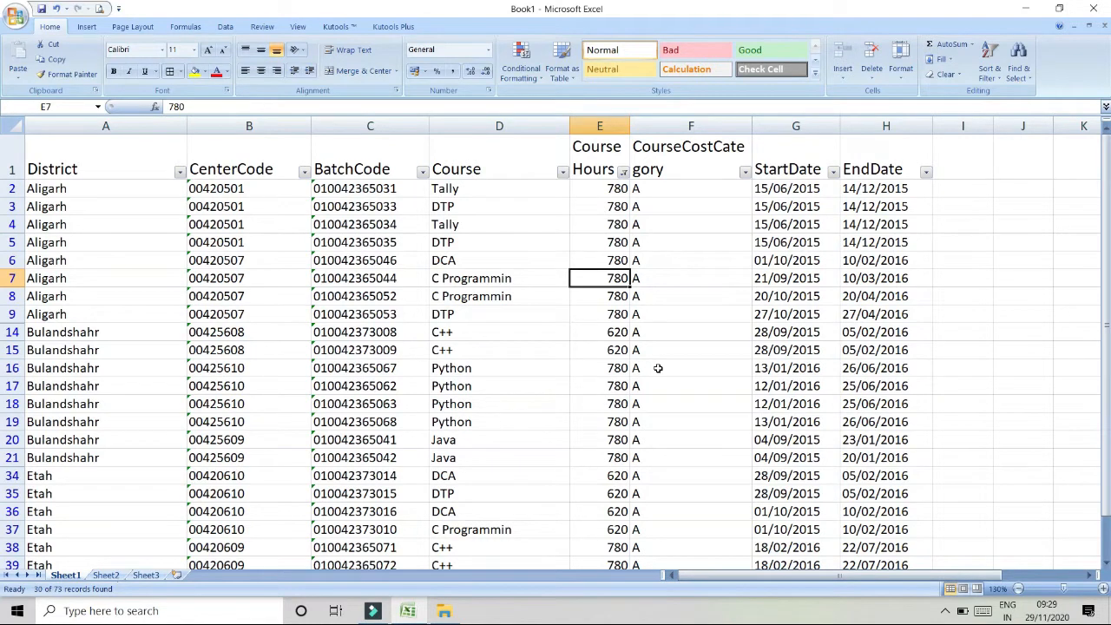
- Change the Course Hours number filter to Less Than 600
click(622, 172)
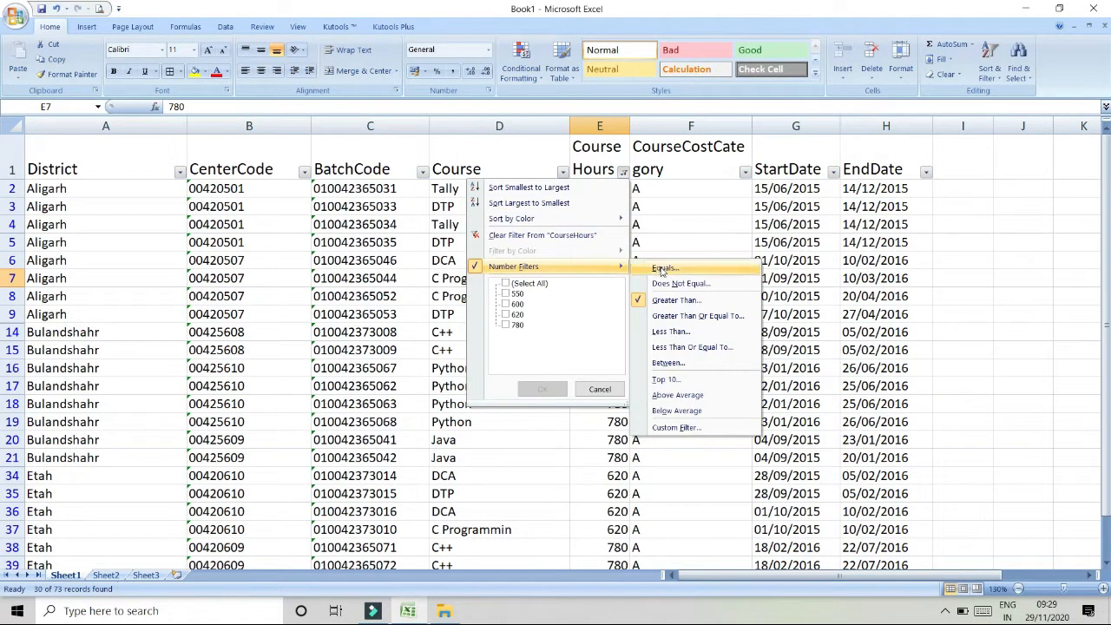
click(668, 332)
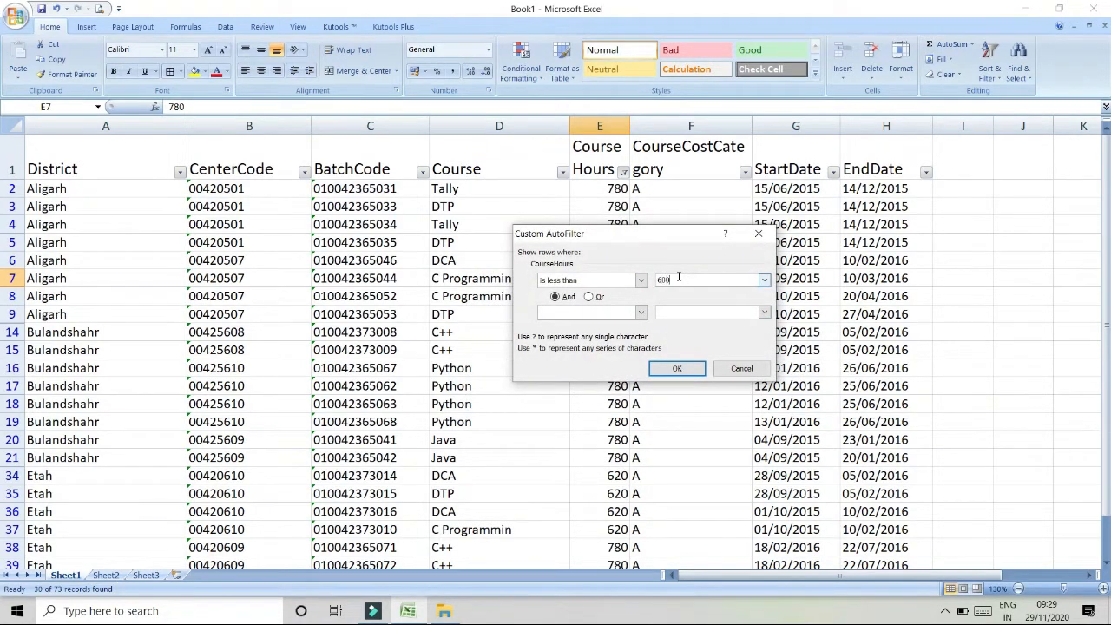
click(677, 368)
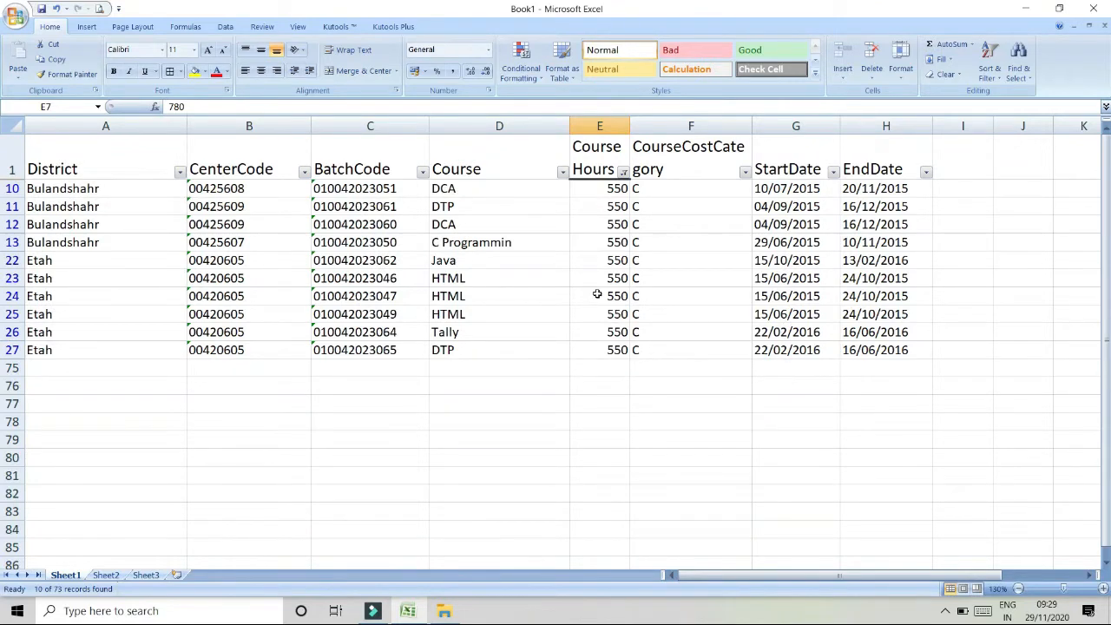
- Set a custom Course Hours filter to show rows that equal 600
click(623, 172)
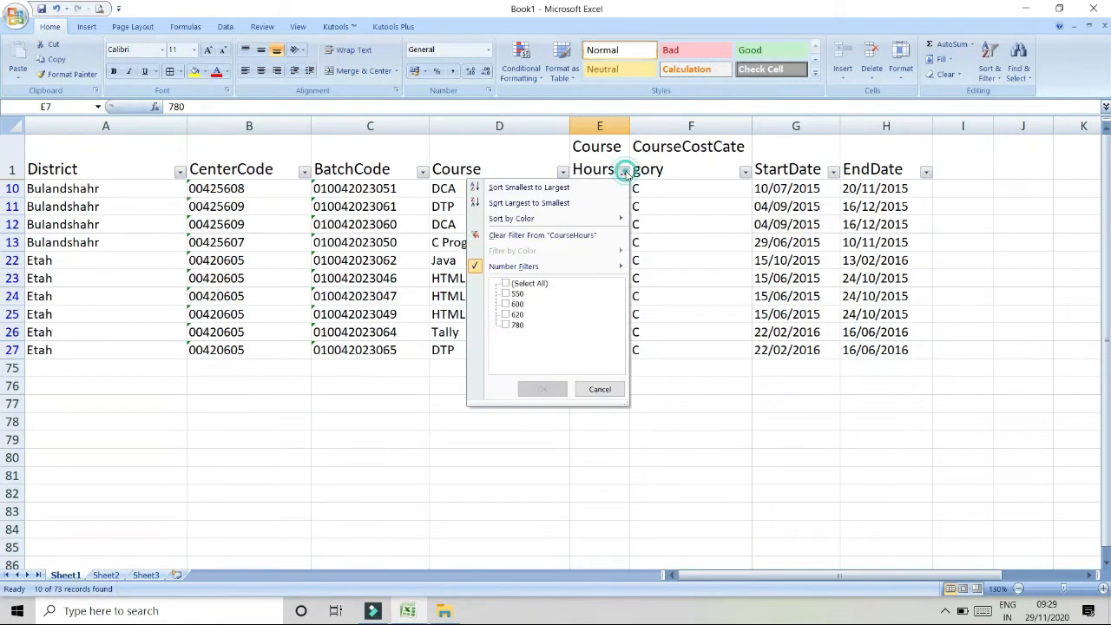
click(577, 266)
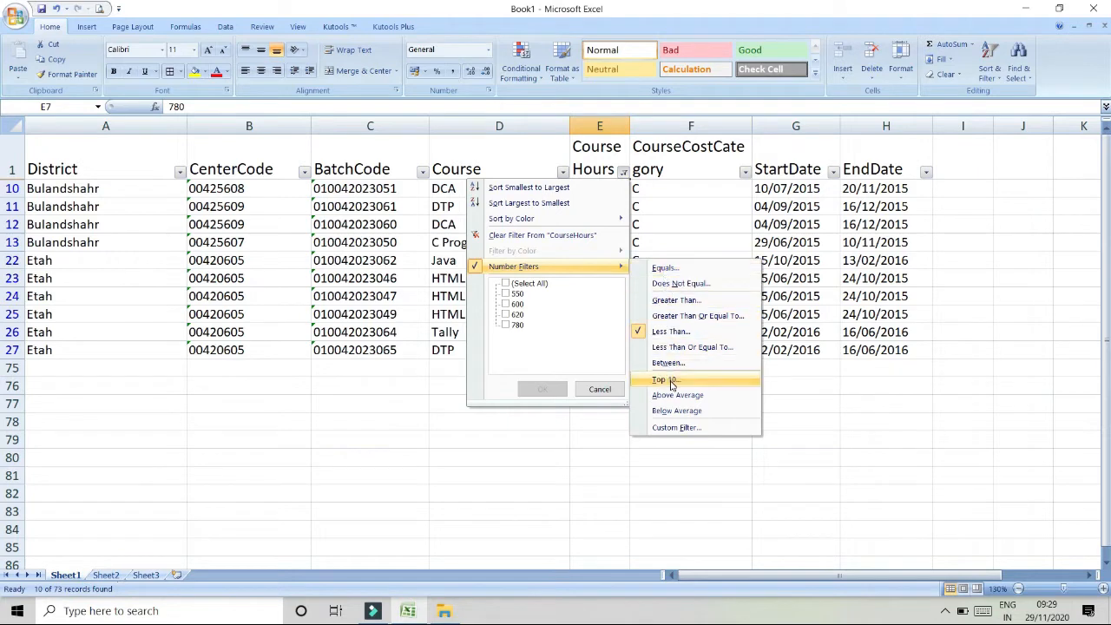
click(677, 428)
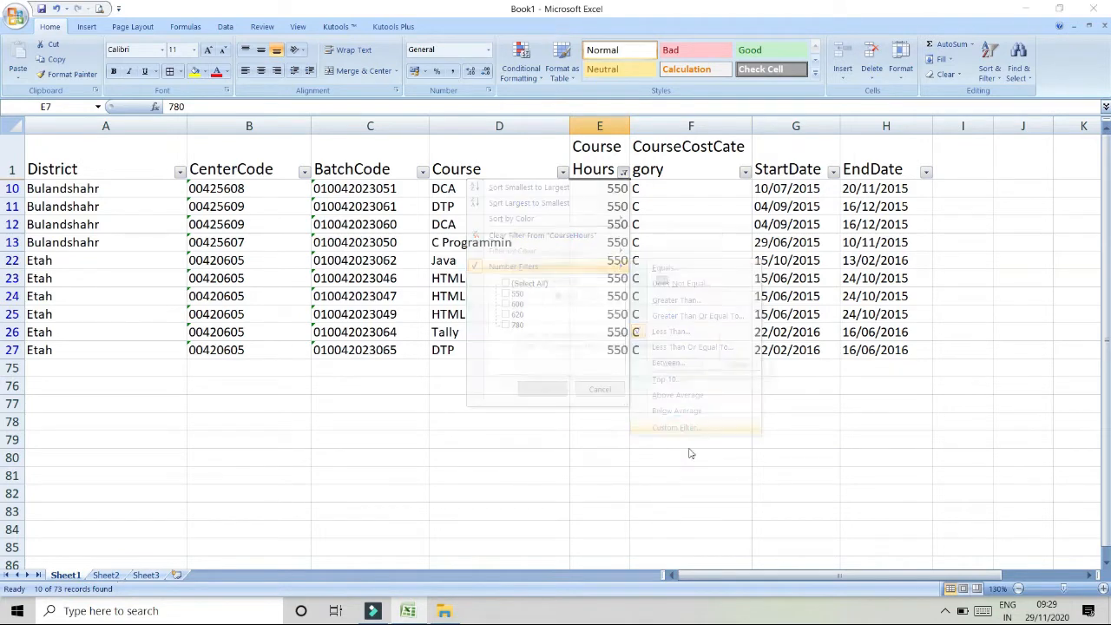
click(642, 281)
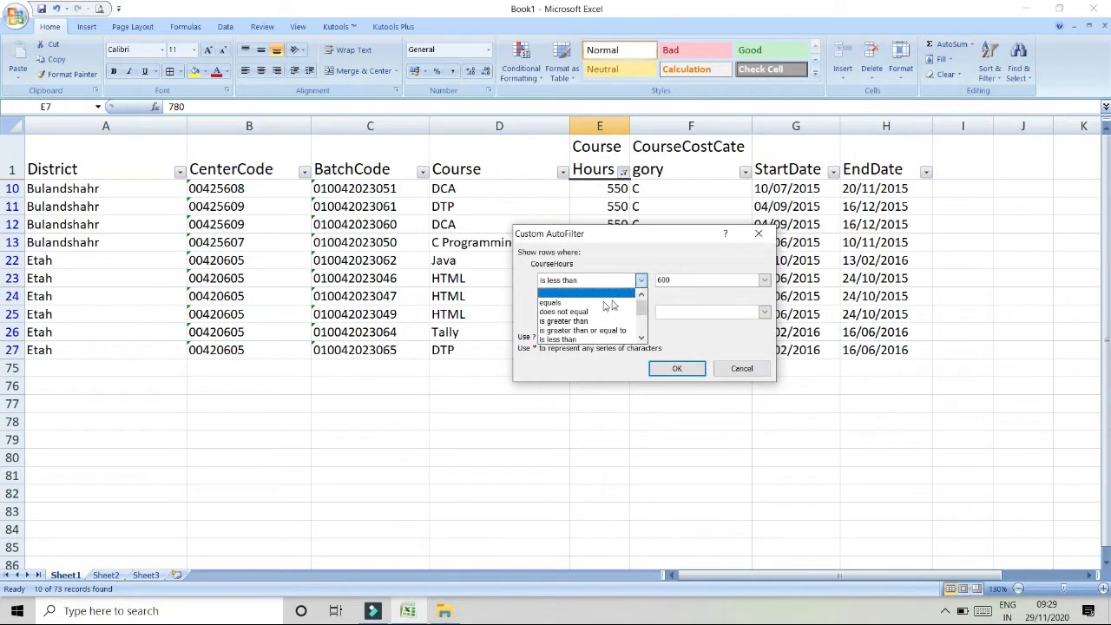
click(570, 300)
key(Tab)
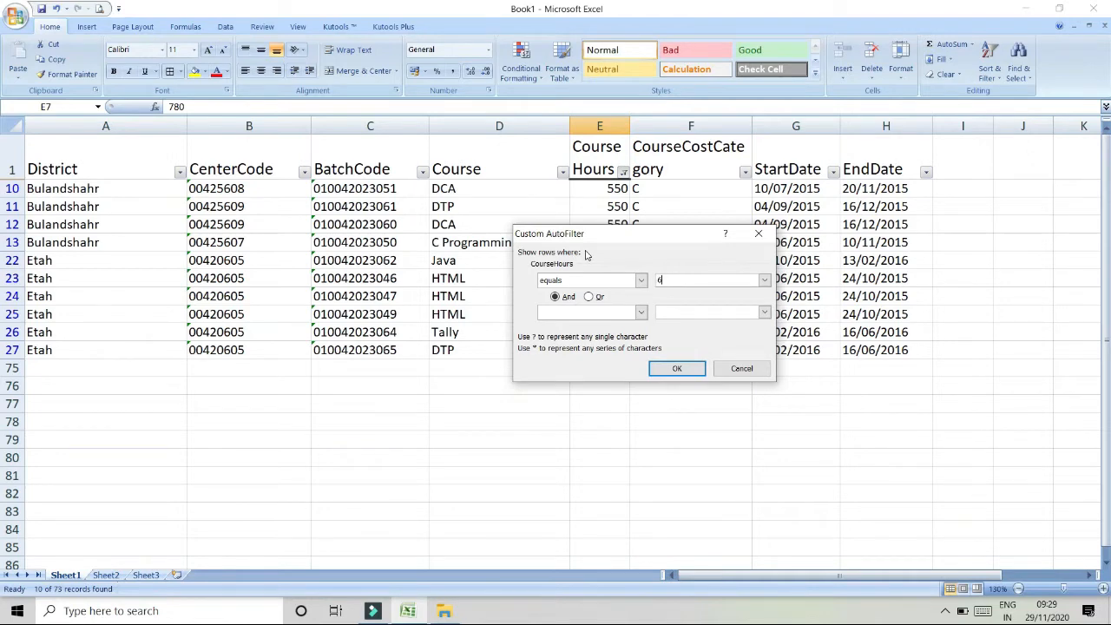
key(Return)
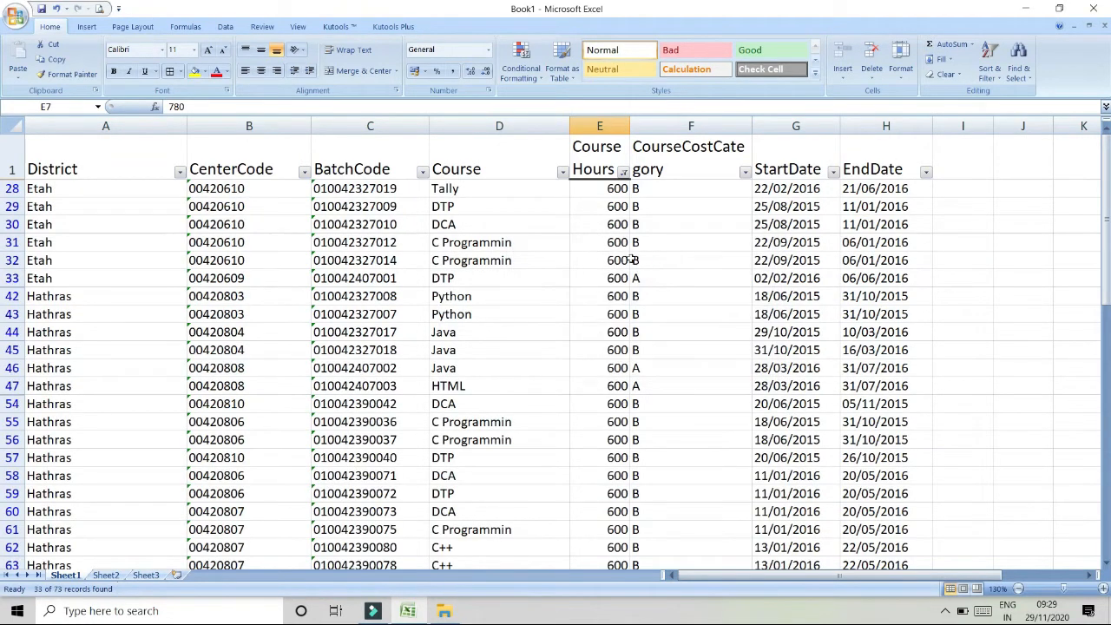
- Browse the operator choices in the Course Hours Custom AutoFilter dialog without applying a change
scroll(626, 257, down, 12)
scroll(627, 257, up, 7)
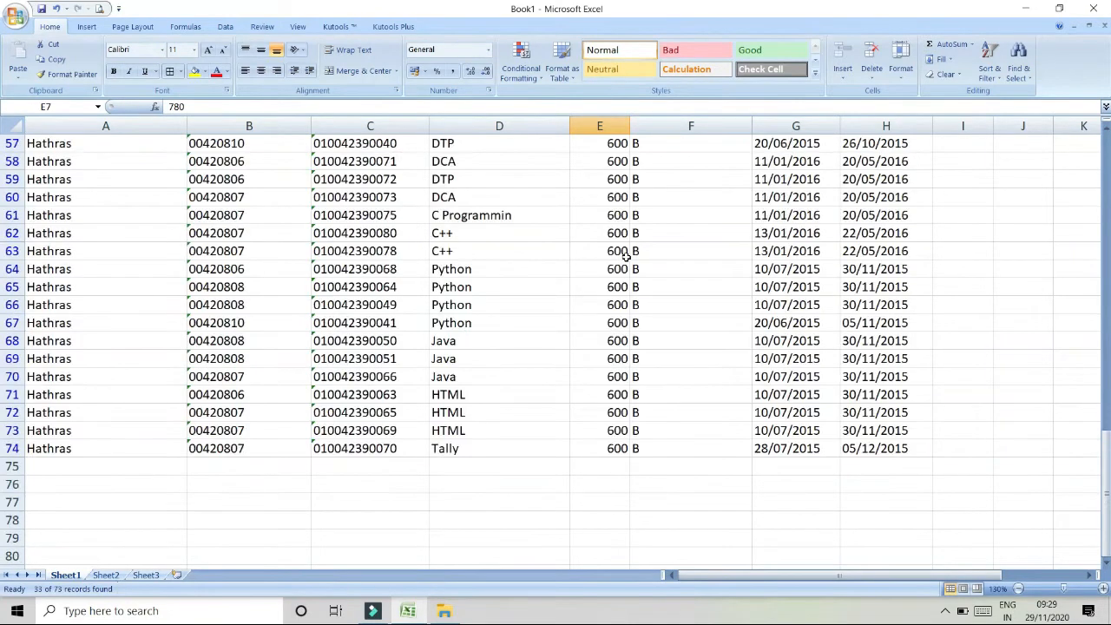
scroll(626, 256, up, 5)
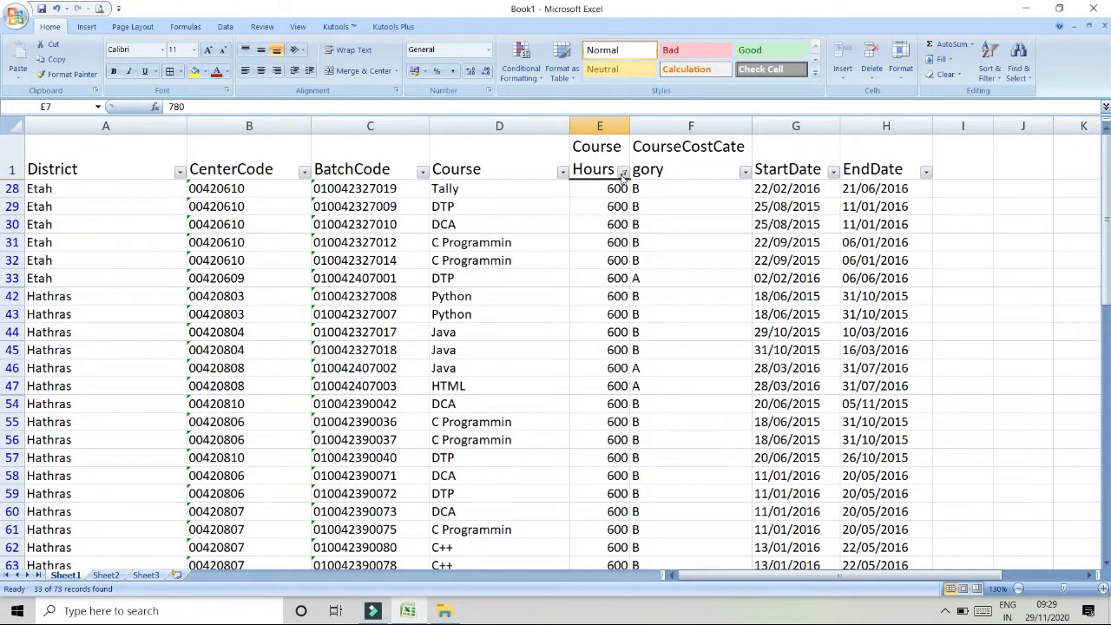
click(624, 172)
mouse_move(577, 265)
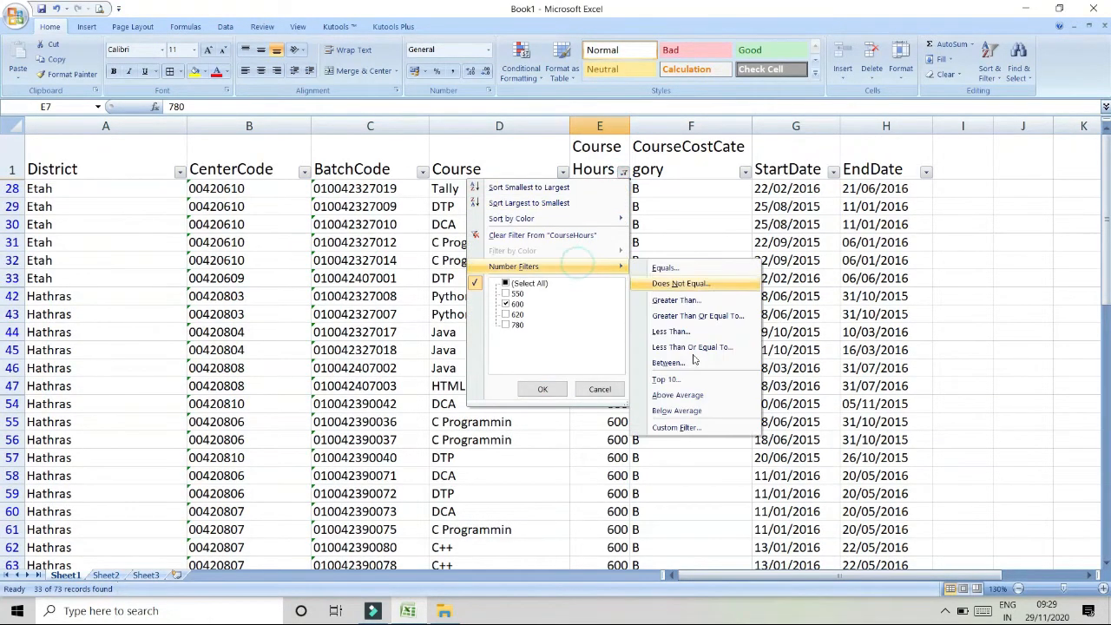
click(699, 429)
click(641, 281)
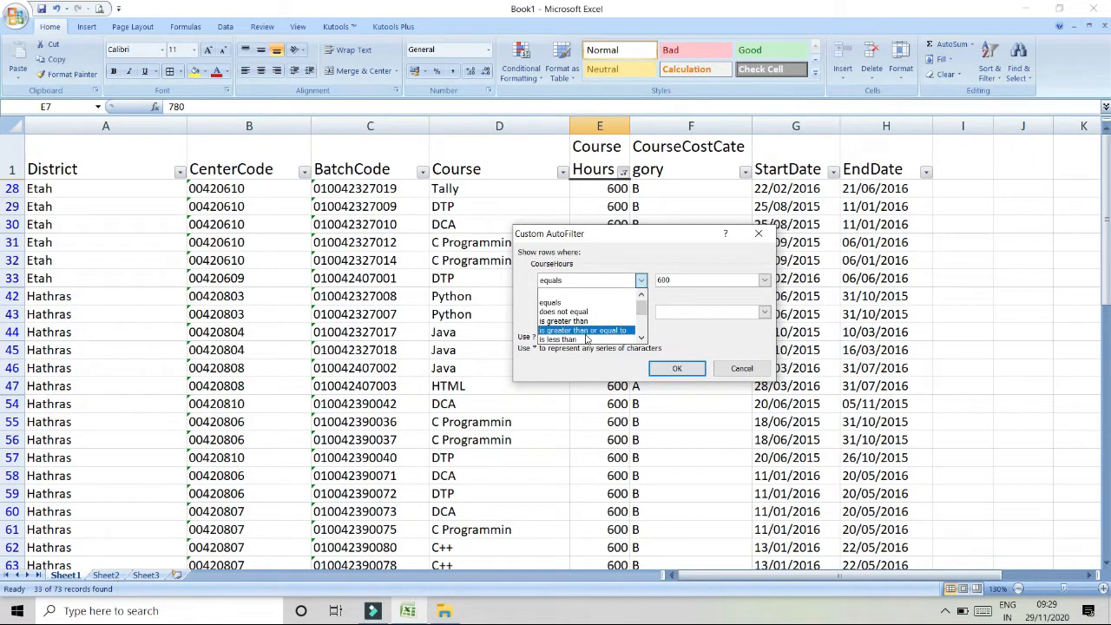
scroll(587, 340, down, 1)
scroll(587, 340, down, 6)
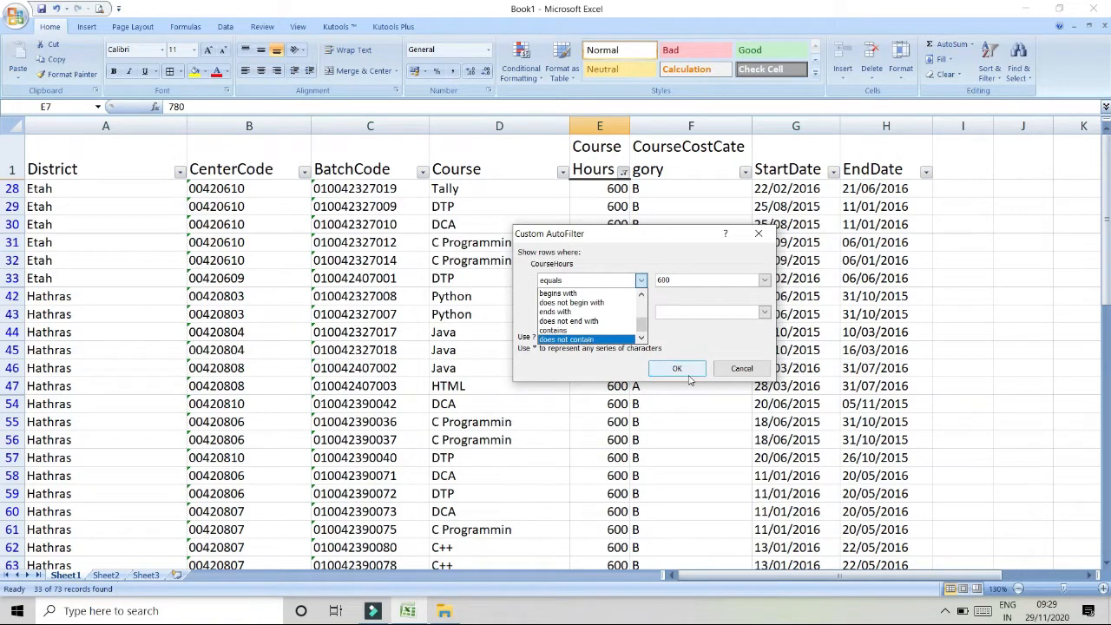
click(742, 369)
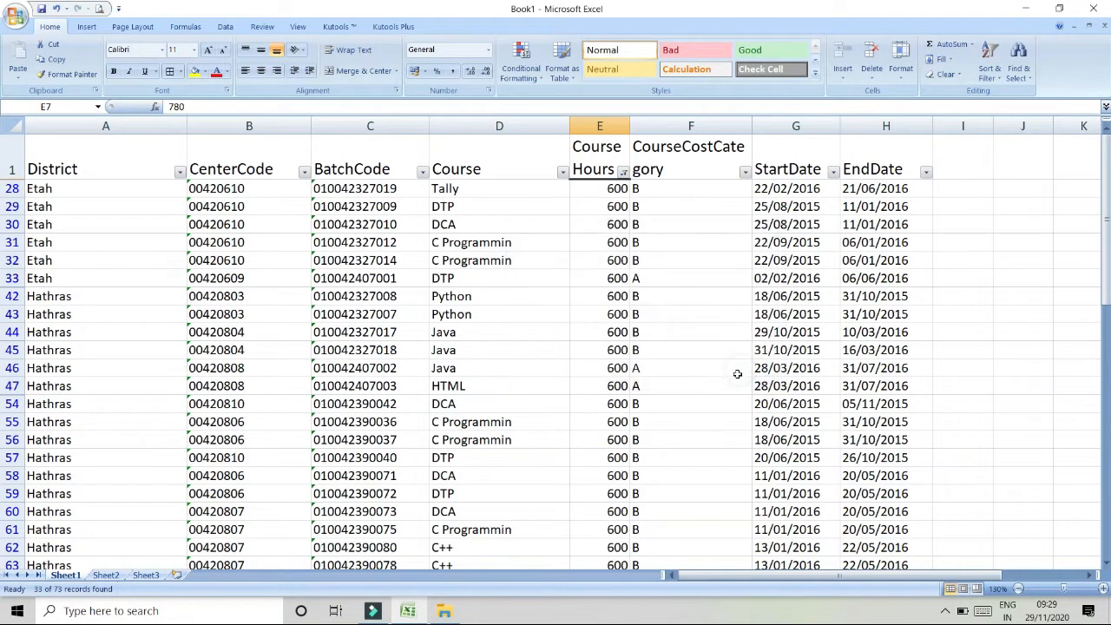
click(623, 174)
mouse_move(552, 224)
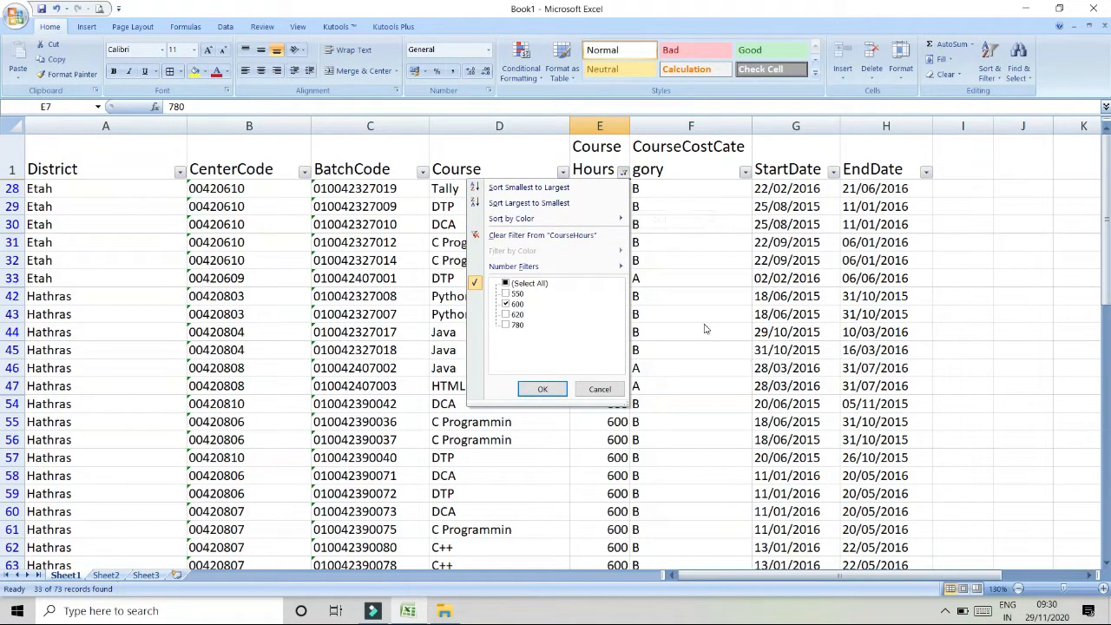
click(855, 265)
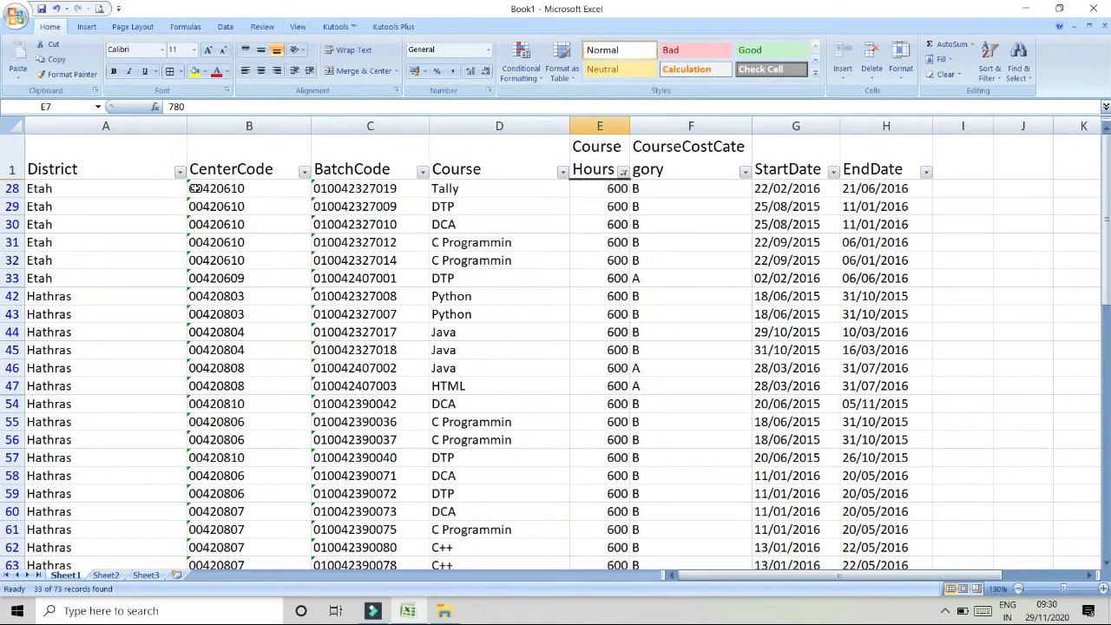
- Clear the Course Hours filter by reselecting all values
click(622, 172)
click(524, 284)
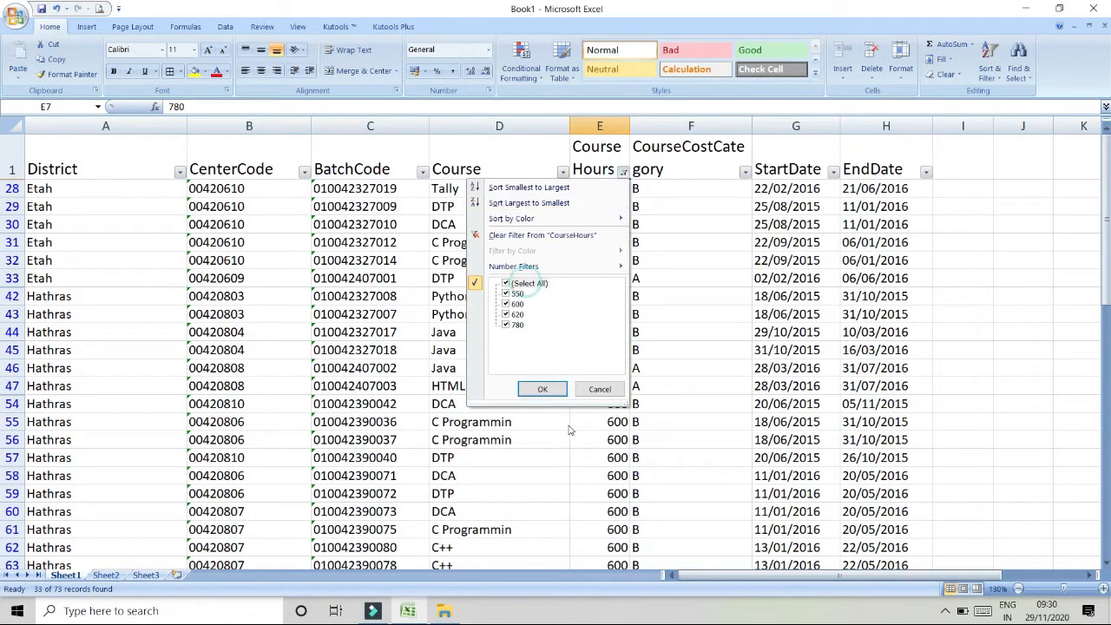
click(542, 389)
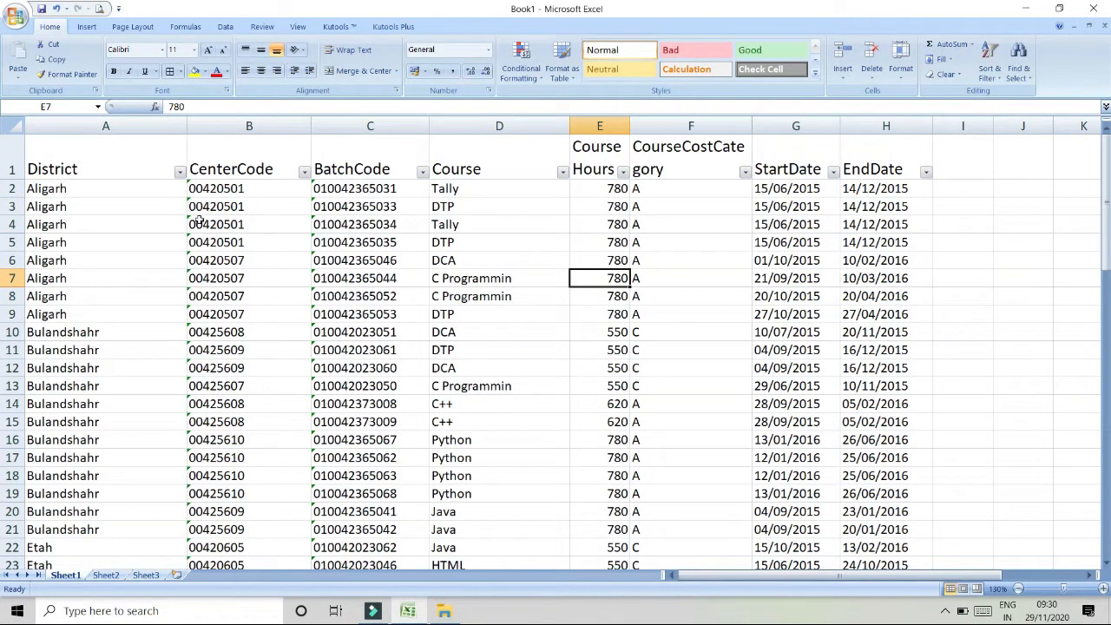
- Sort the table by District from Z to A, then back from A to Z
click(178, 173)
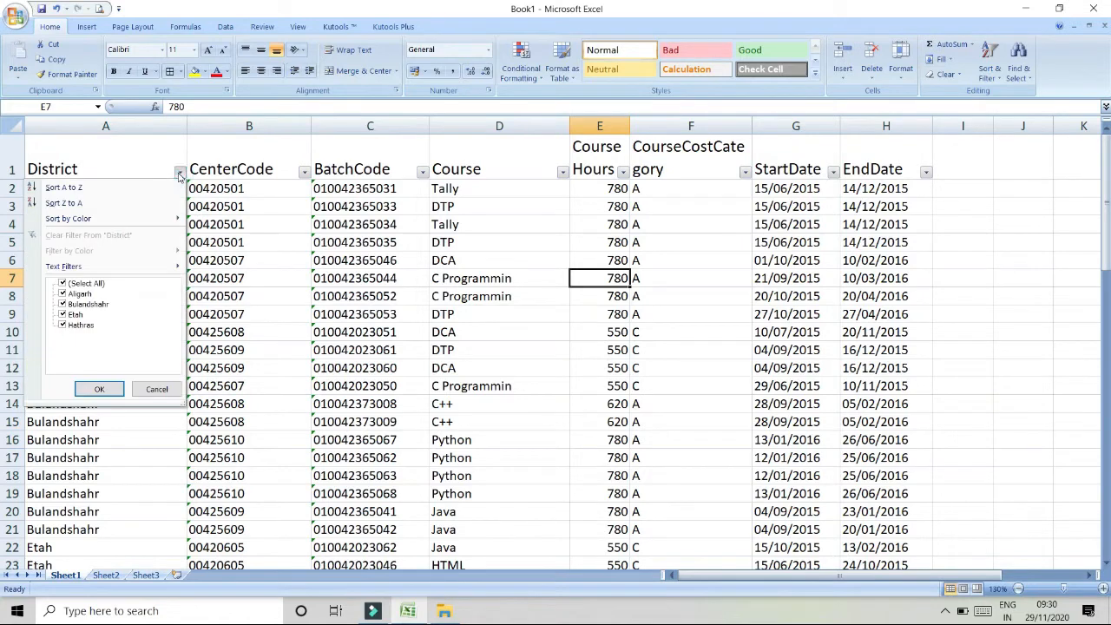
click(77, 206)
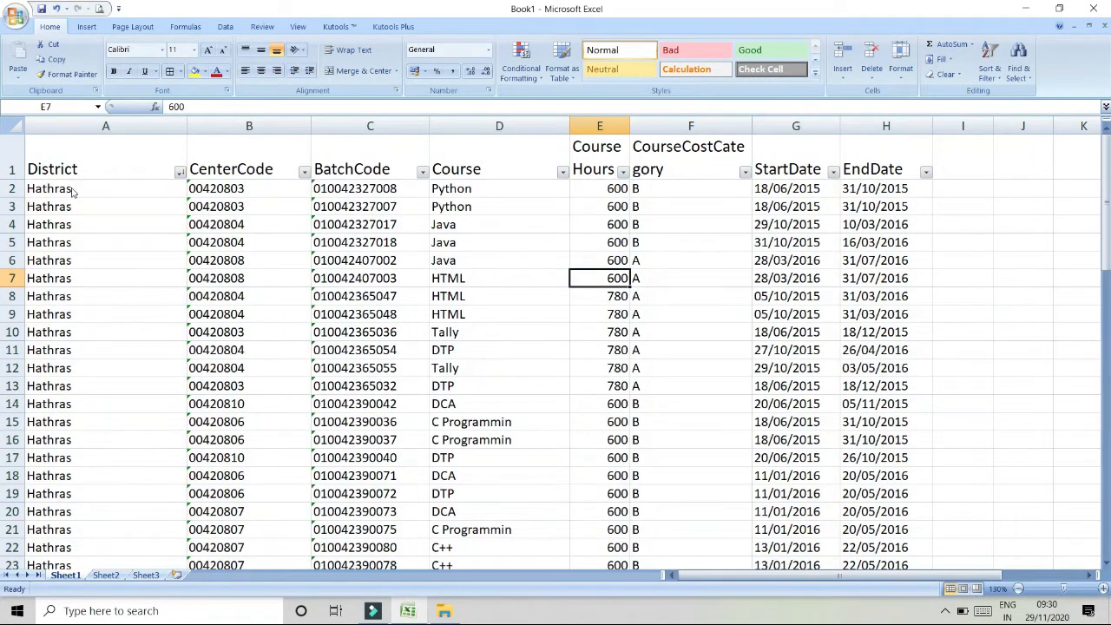
click(178, 172)
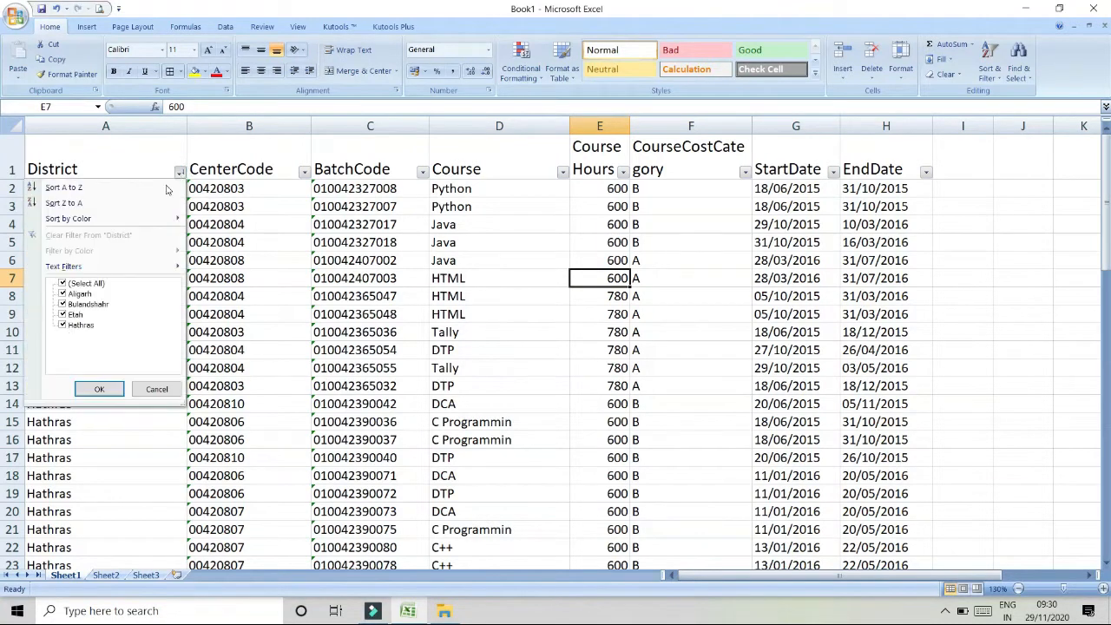
click(71, 189)
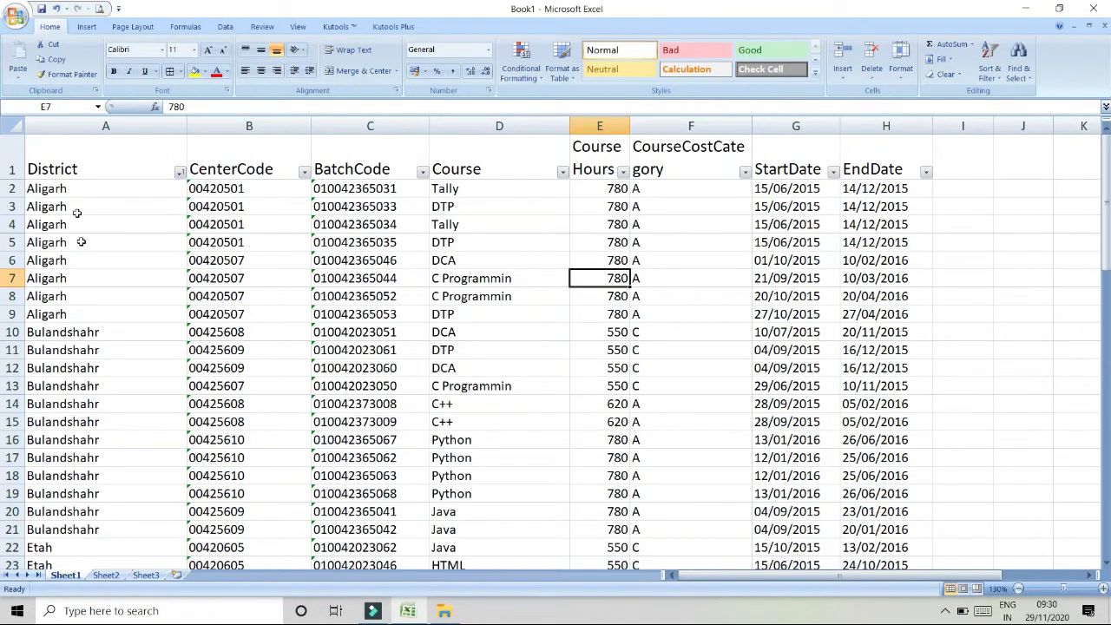
scroll(80, 247, down, 2)
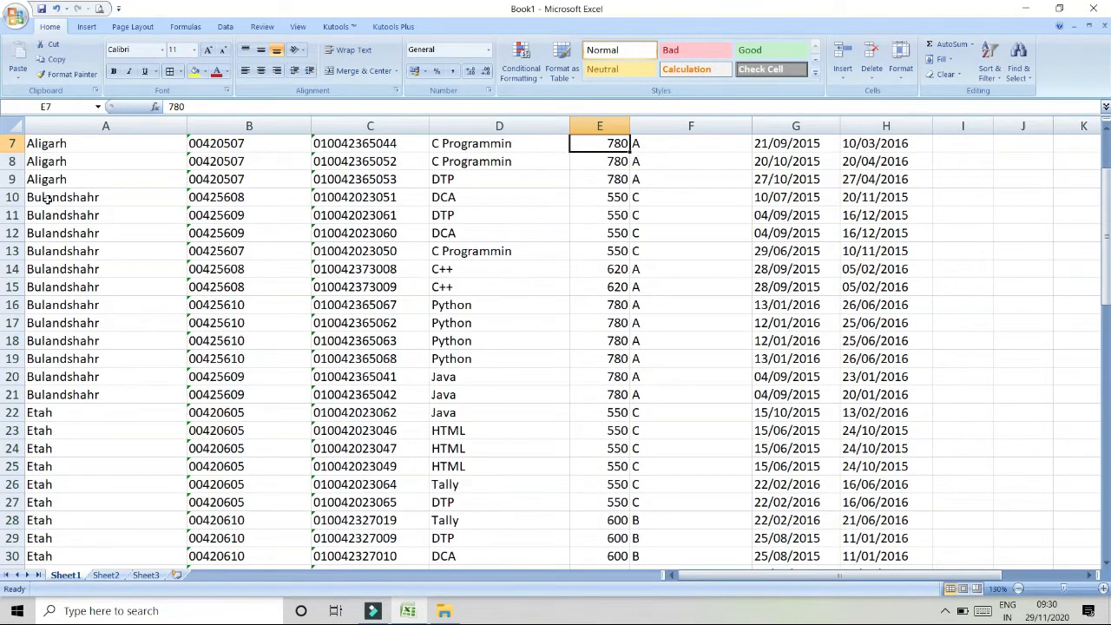
- Filter the District column to show only Aligarh
scroll(348, 285, up, 2)
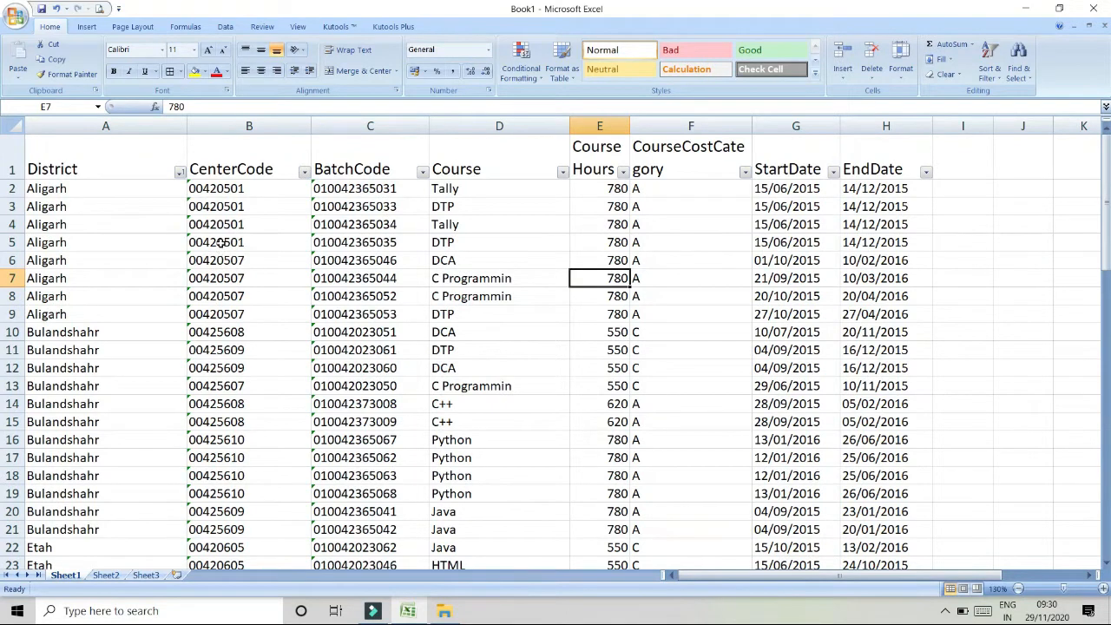
click(178, 172)
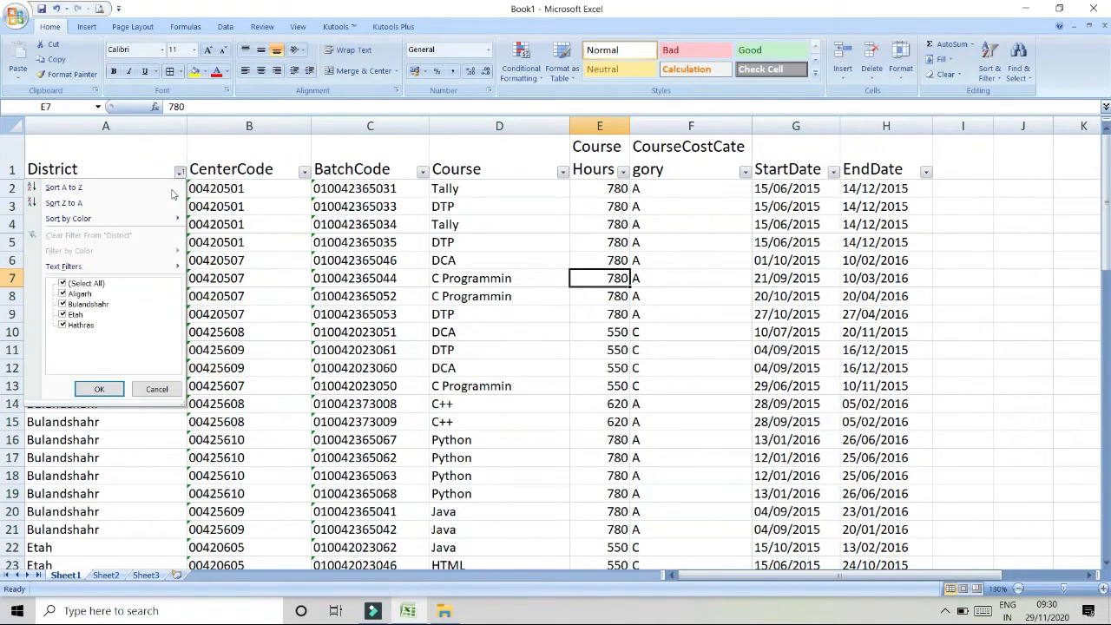
click(99, 284)
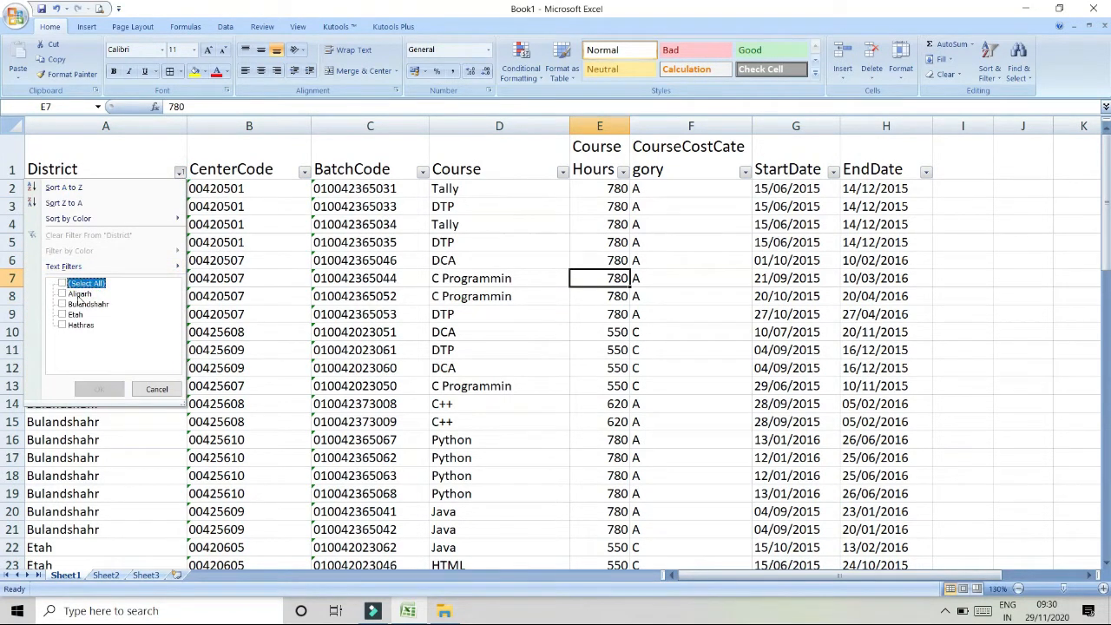
click(78, 294)
click(99, 389)
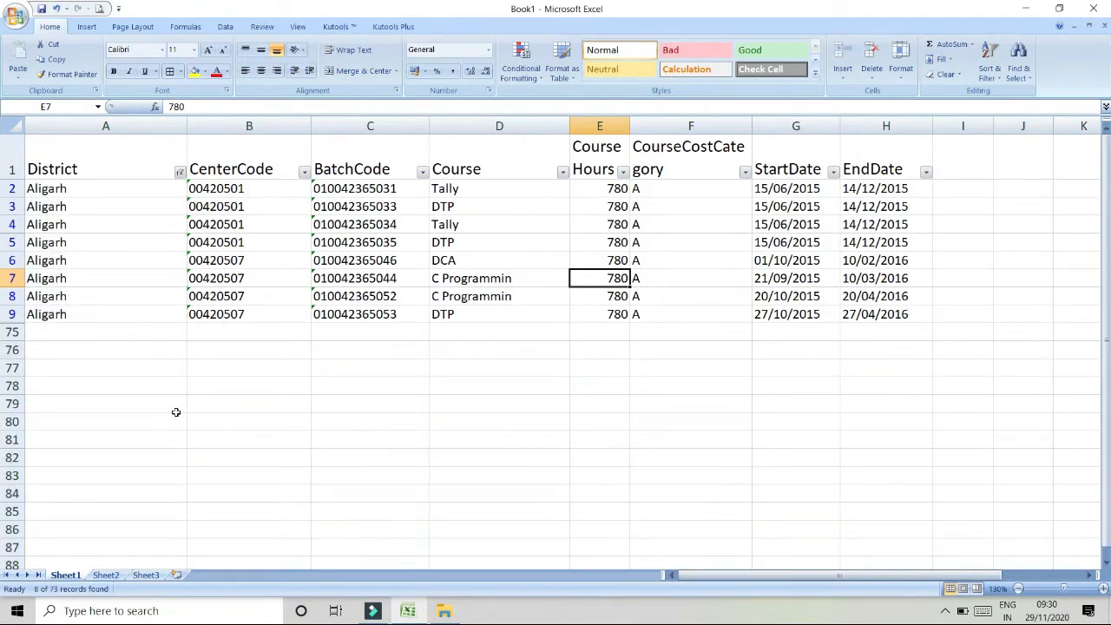
- Filter the Course column to show only C Programmin
click(563, 171)
click(465, 284)
click(460, 294)
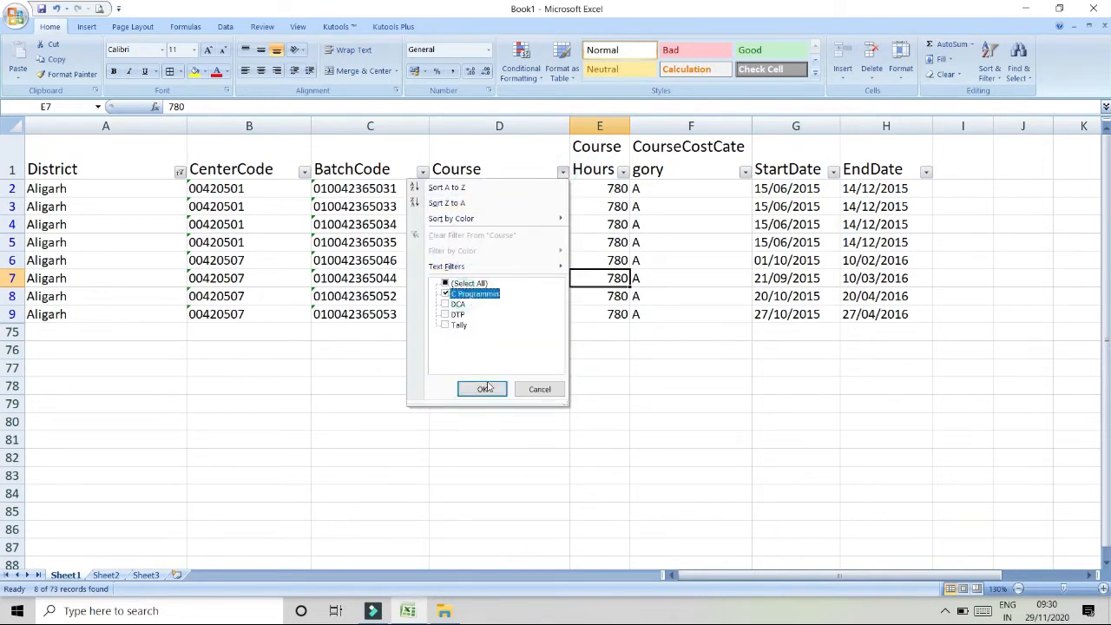
click(483, 389)
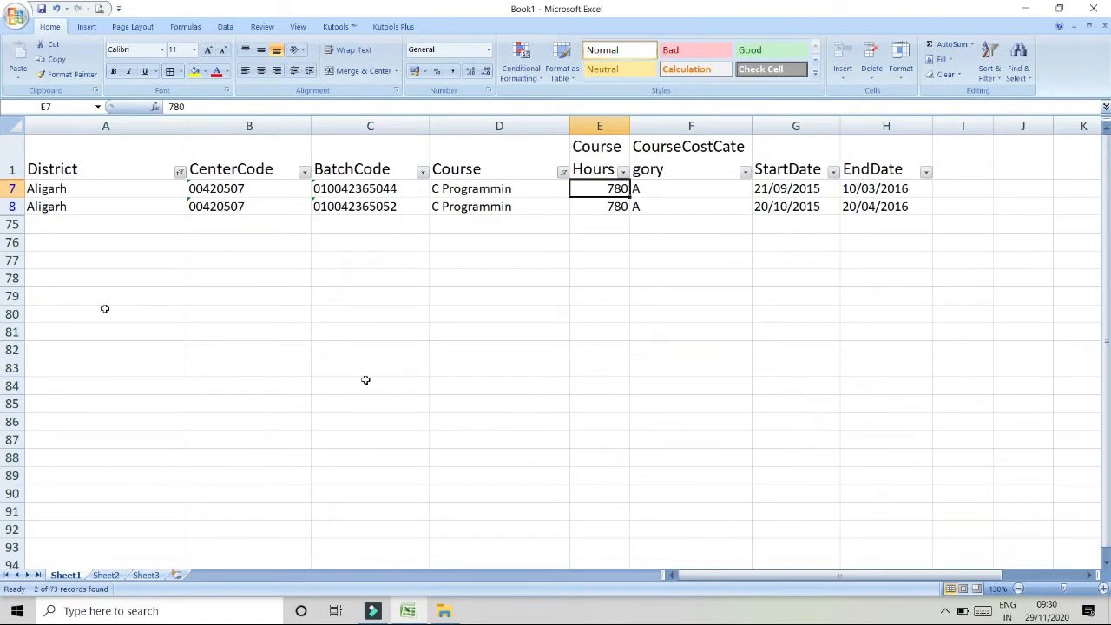
- Fill the two visible Aligarh C Programmin rows with a light green cell color
click(141, 187)
drag(153, 189, 864, 206)
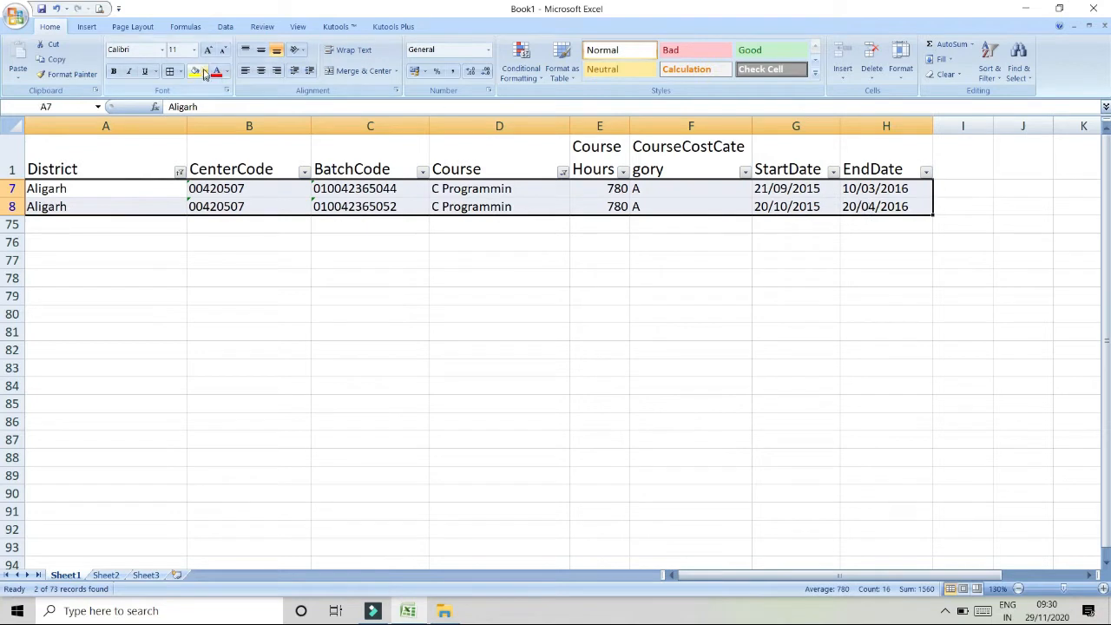
click(205, 71)
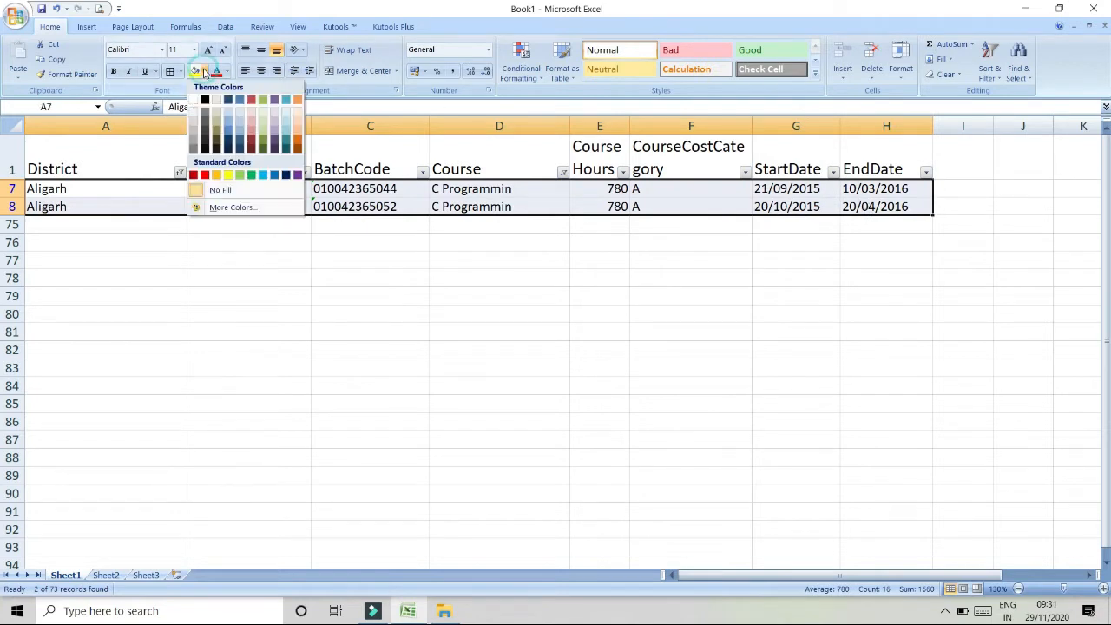
click(262, 133)
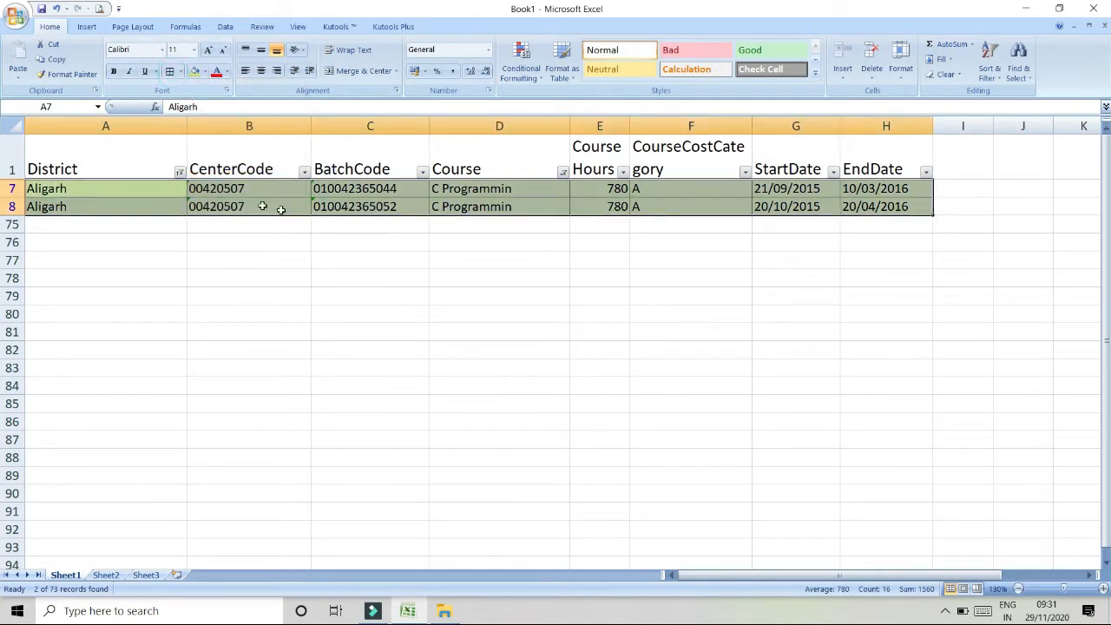
- Switch the District filter to Bulandshahr and fill its visible C Programmin row with the same green
click(179, 172)
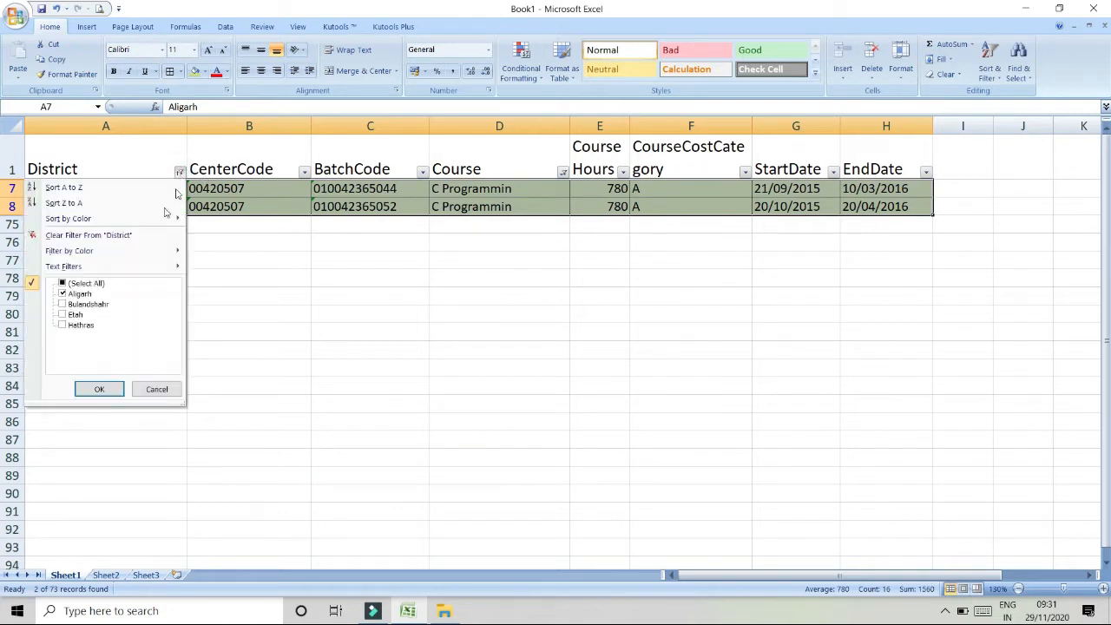
click(73, 294)
click(75, 304)
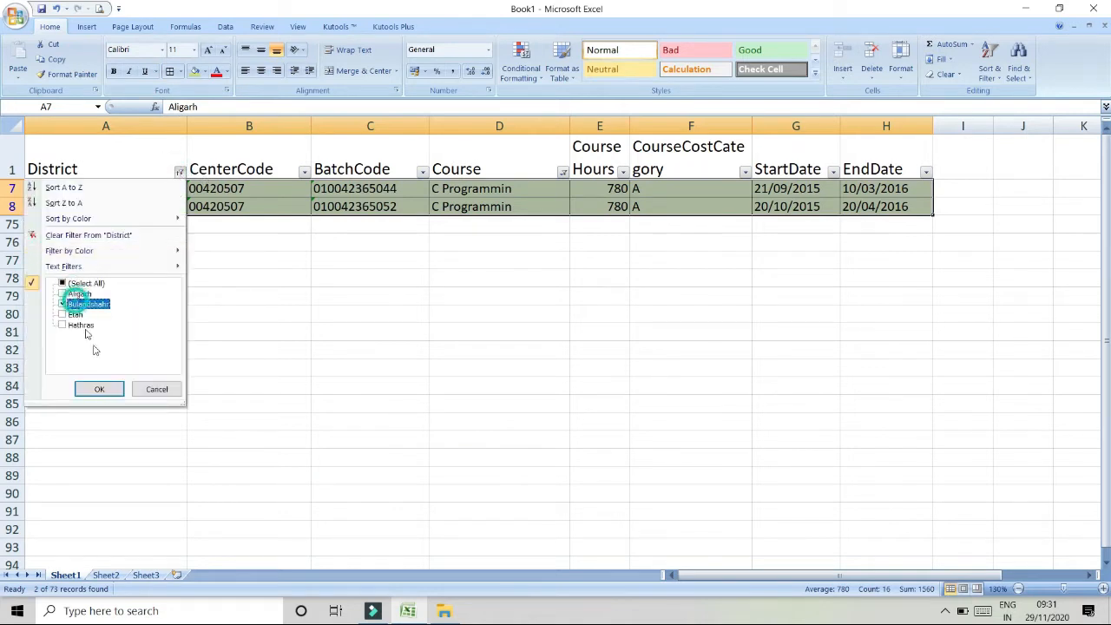
click(99, 396)
drag(123, 189, 875, 189)
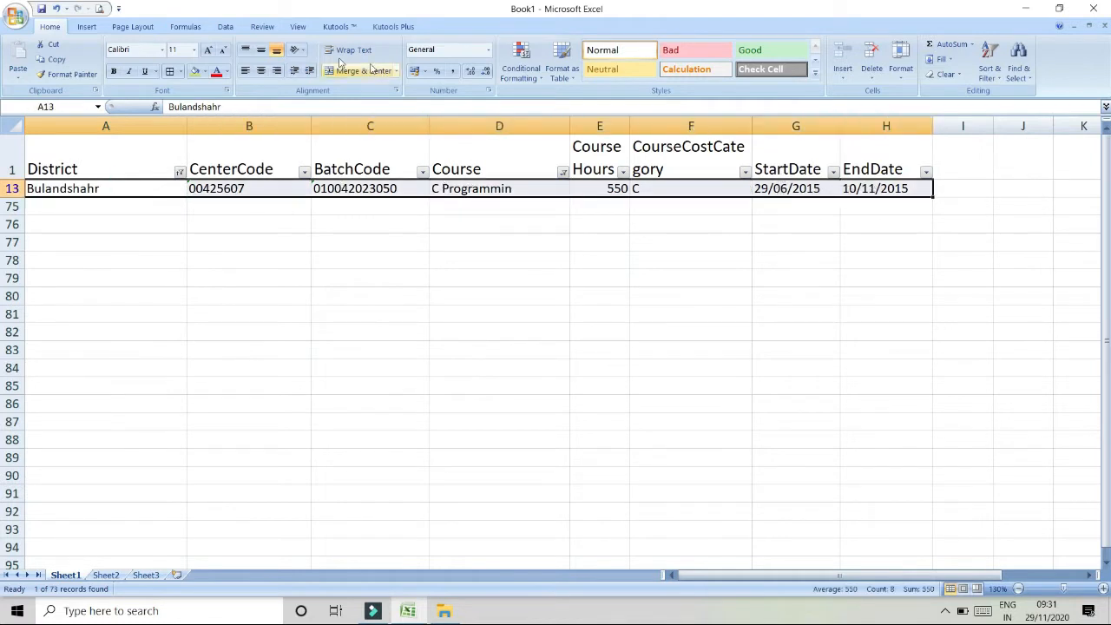
click(194, 71)
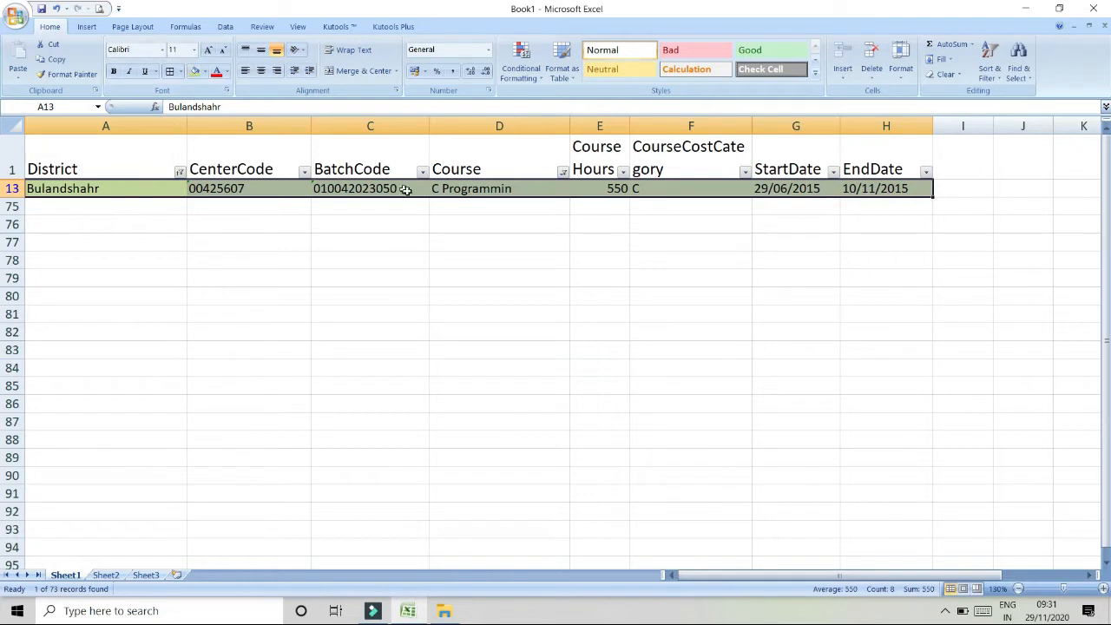
- Switch the District filter to Etah and fill its visible C Programmin rows with the same green
click(180, 171)
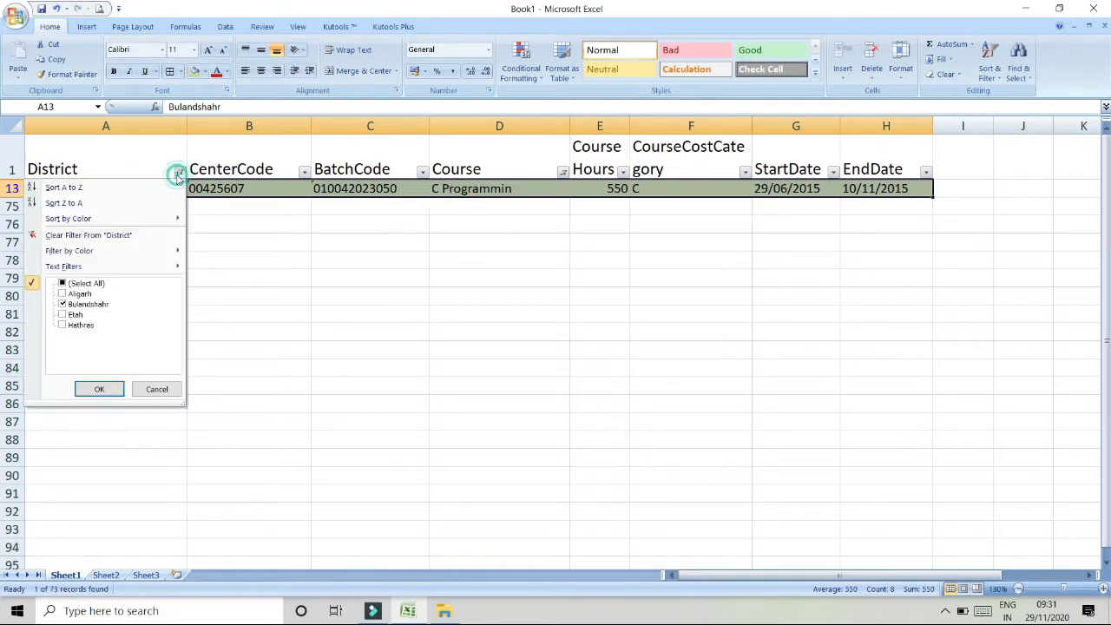
click(69, 307)
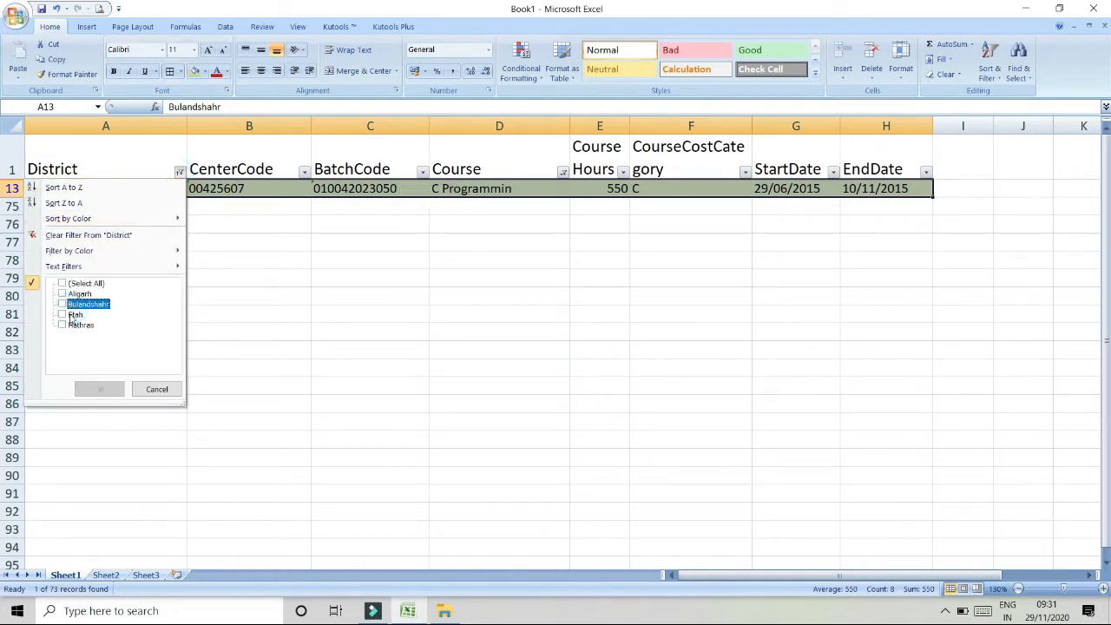
click(69, 316)
click(100, 389)
drag(96, 187, 868, 227)
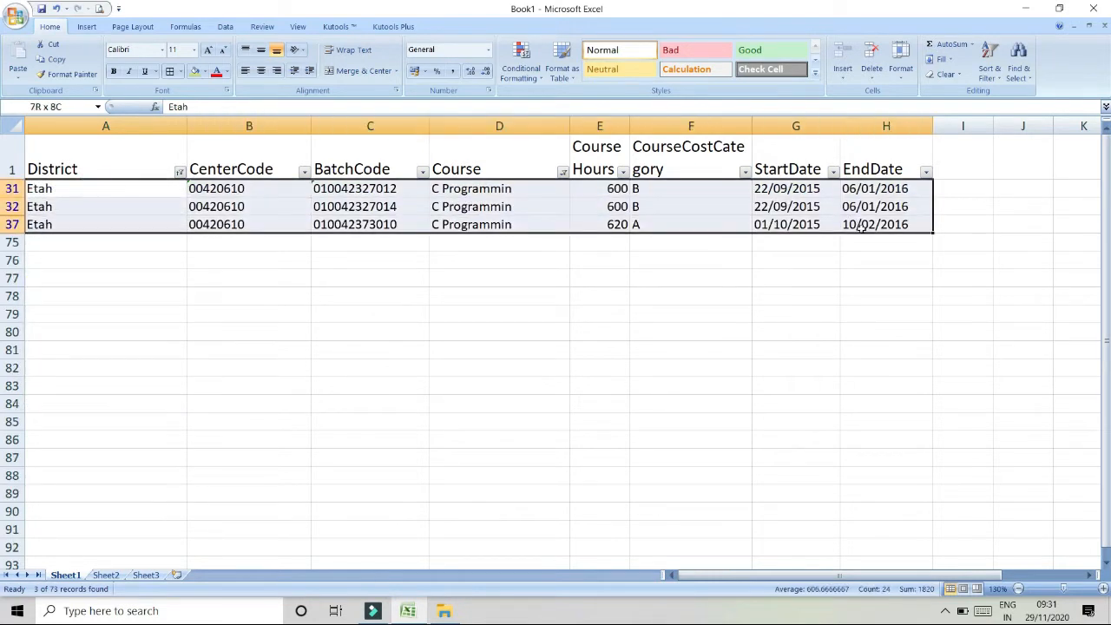
click(196, 71)
- Switch the District filter to Hathras and fill its visible C Programmin rows with the same green
click(179, 171)
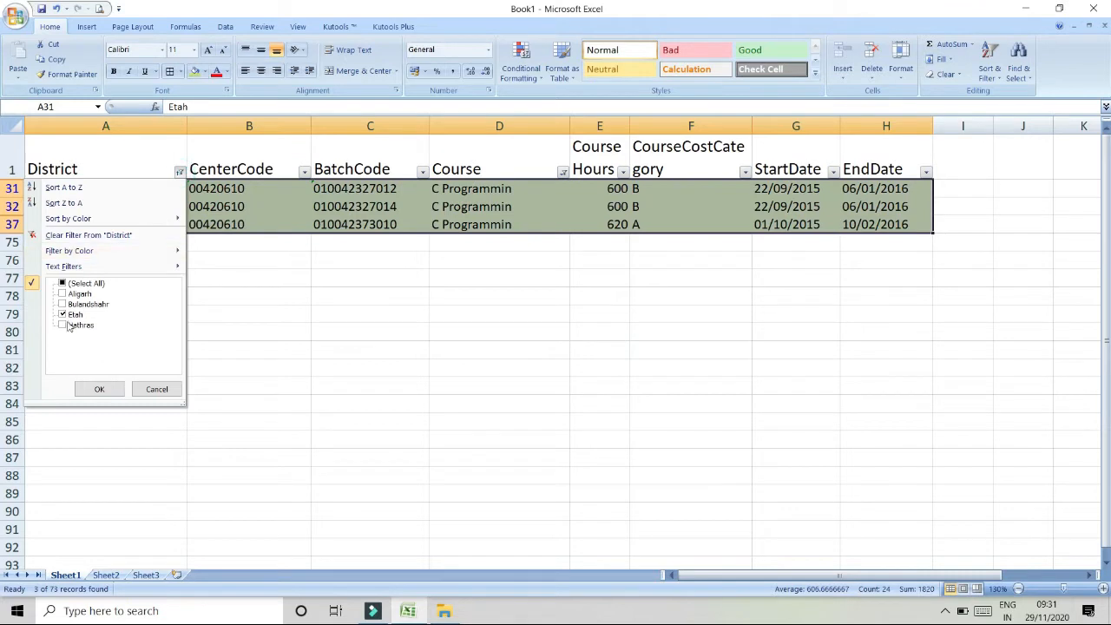
click(62, 316)
click(63, 325)
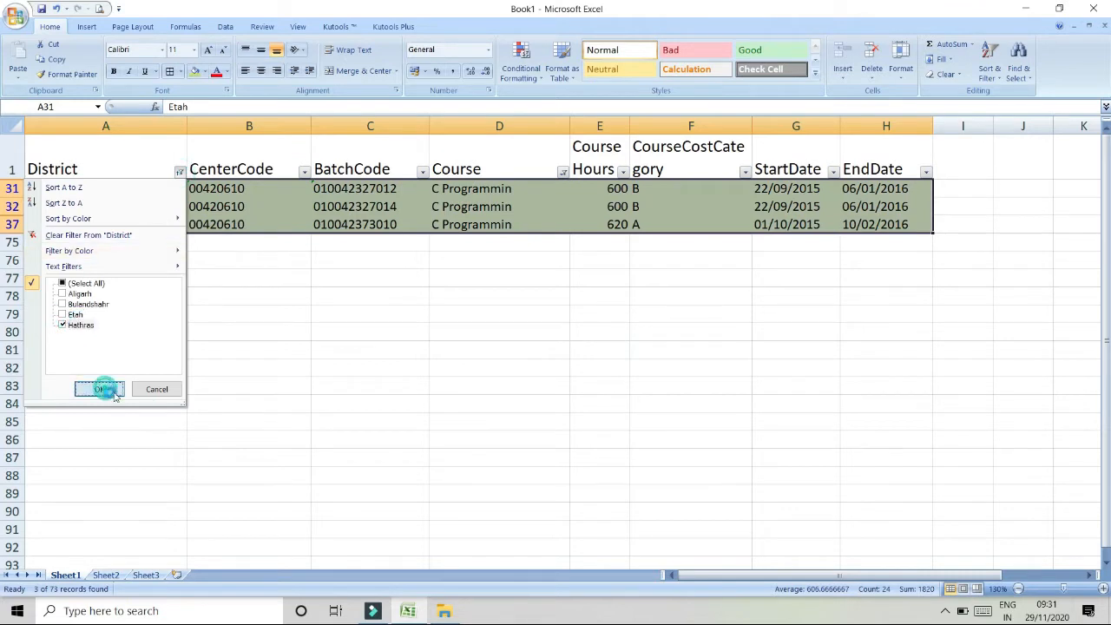
click(99, 389)
drag(77, 193, 877, 223)
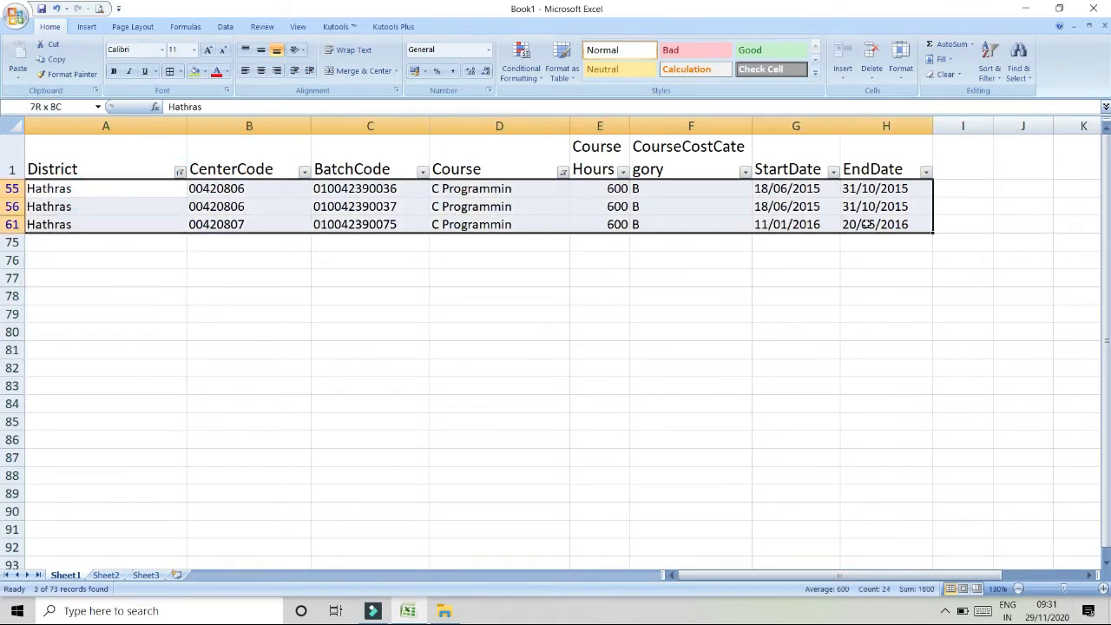
click(194, 72)
click(247, 259)
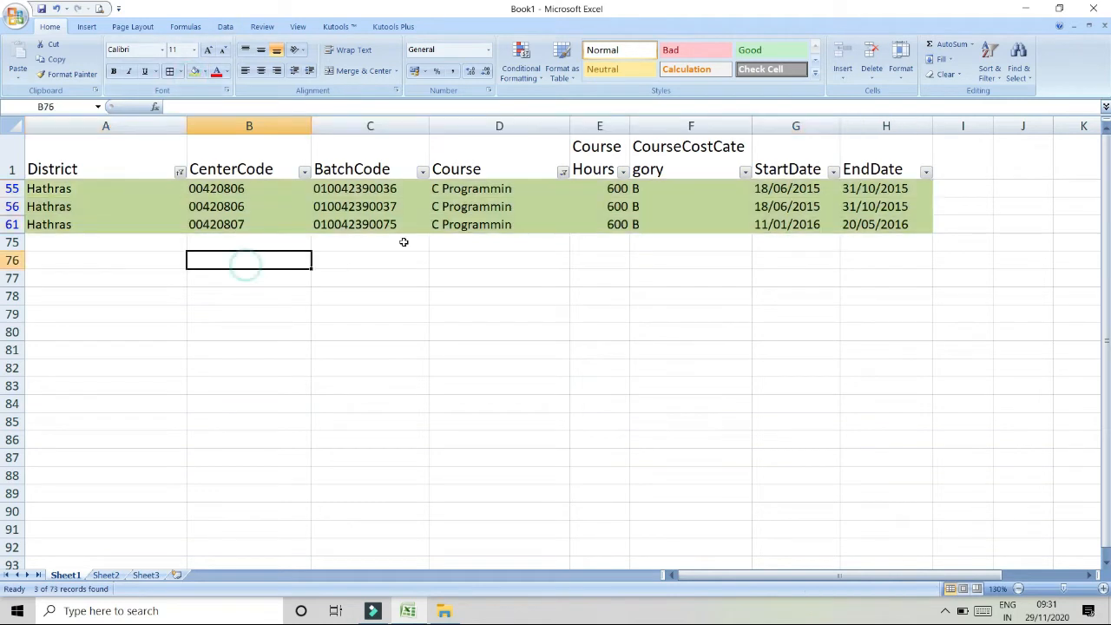
- Clear the District and Course filters by reselecting all values in each
click(179, 171)
click(93, 287)
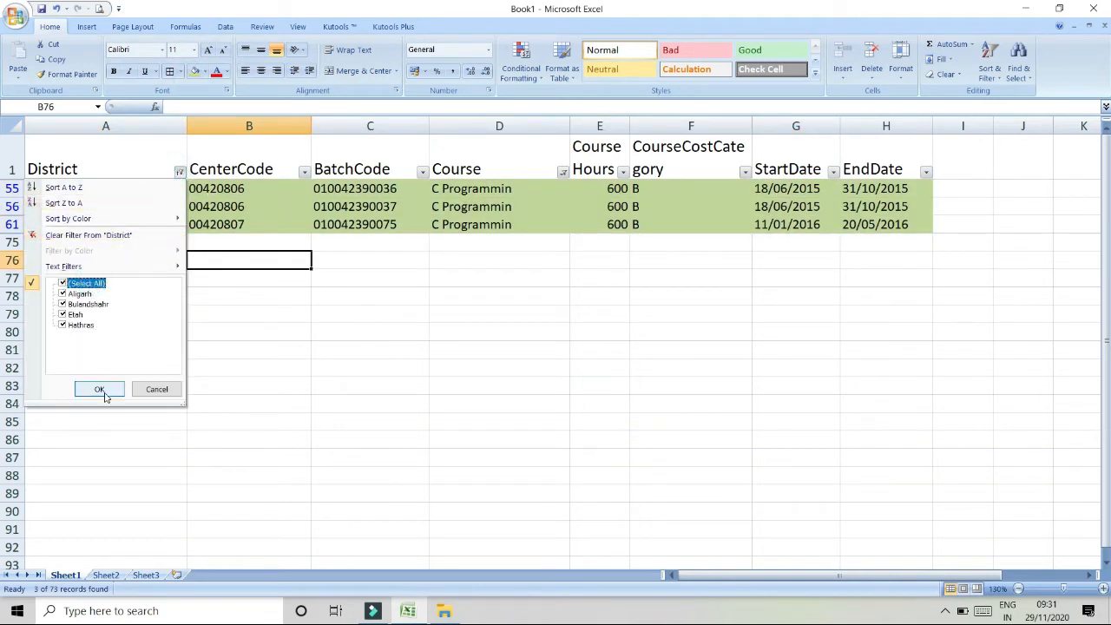
click(100, 389)
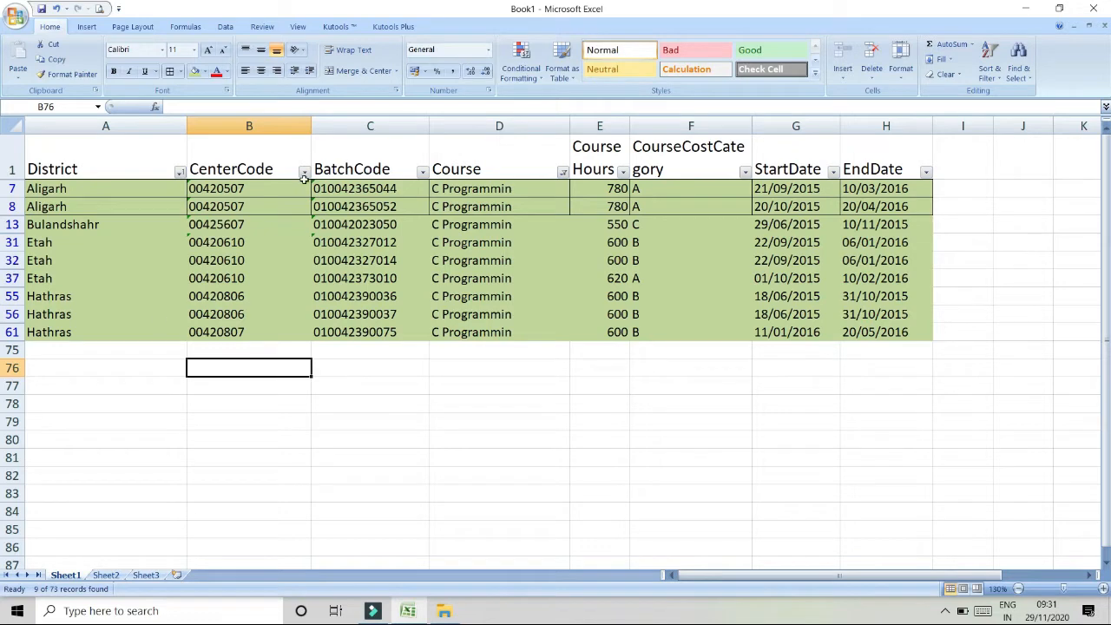
click(563, 173)
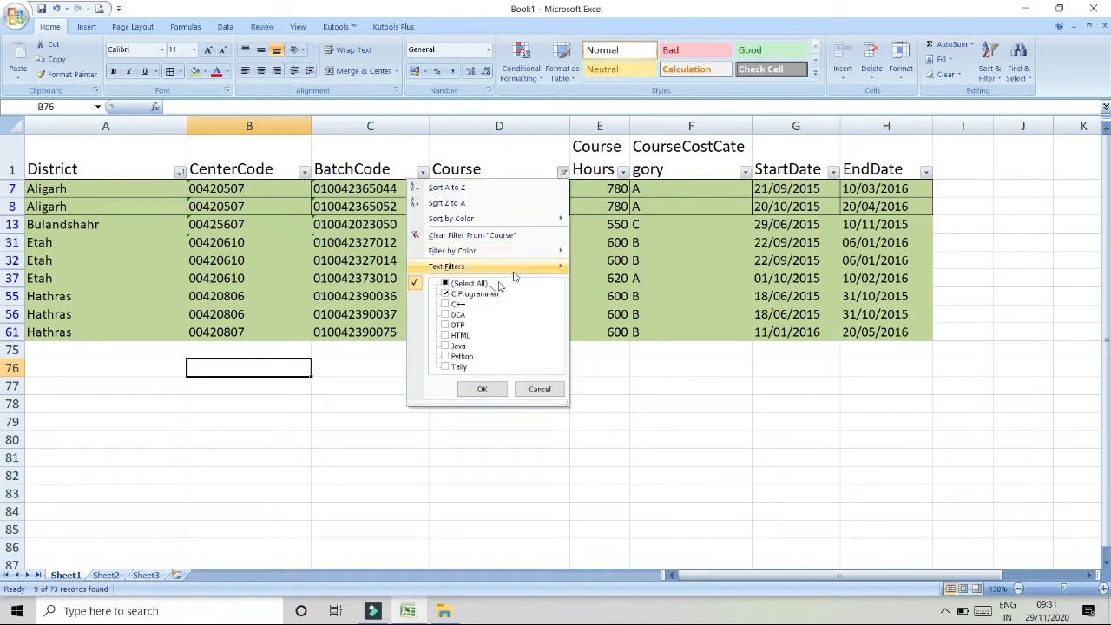
click(452, 287)
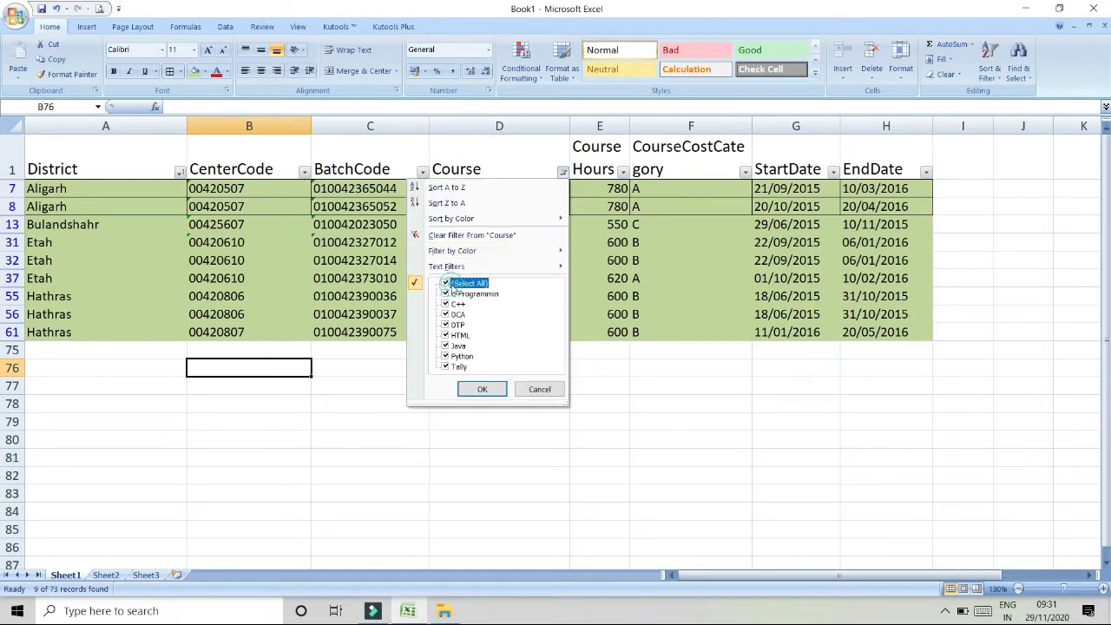
click(473, 389)
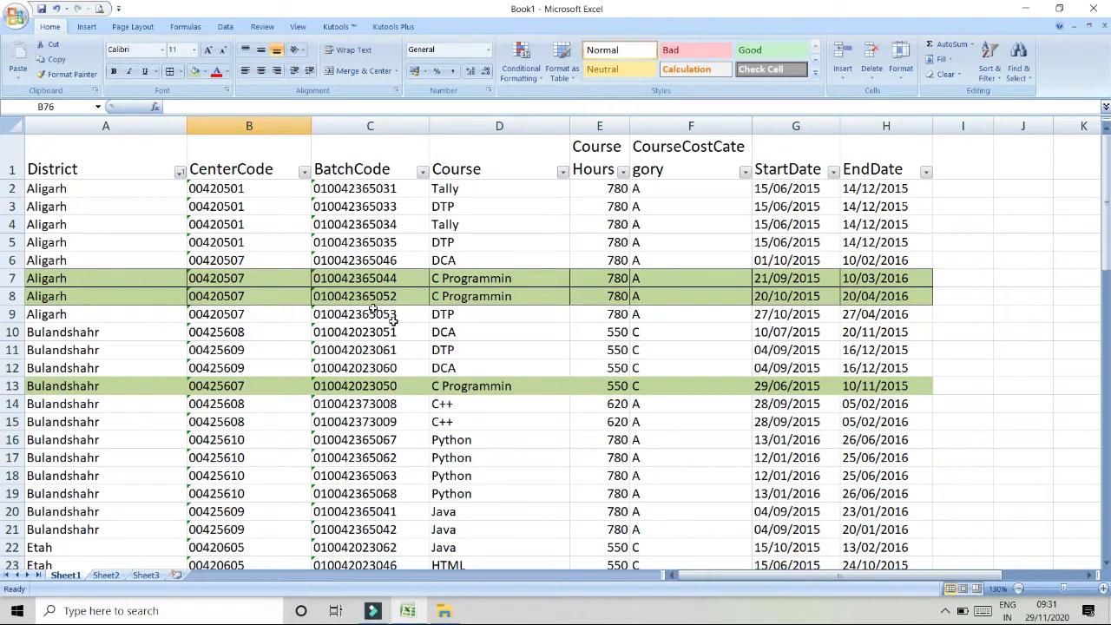
click(180, 173)
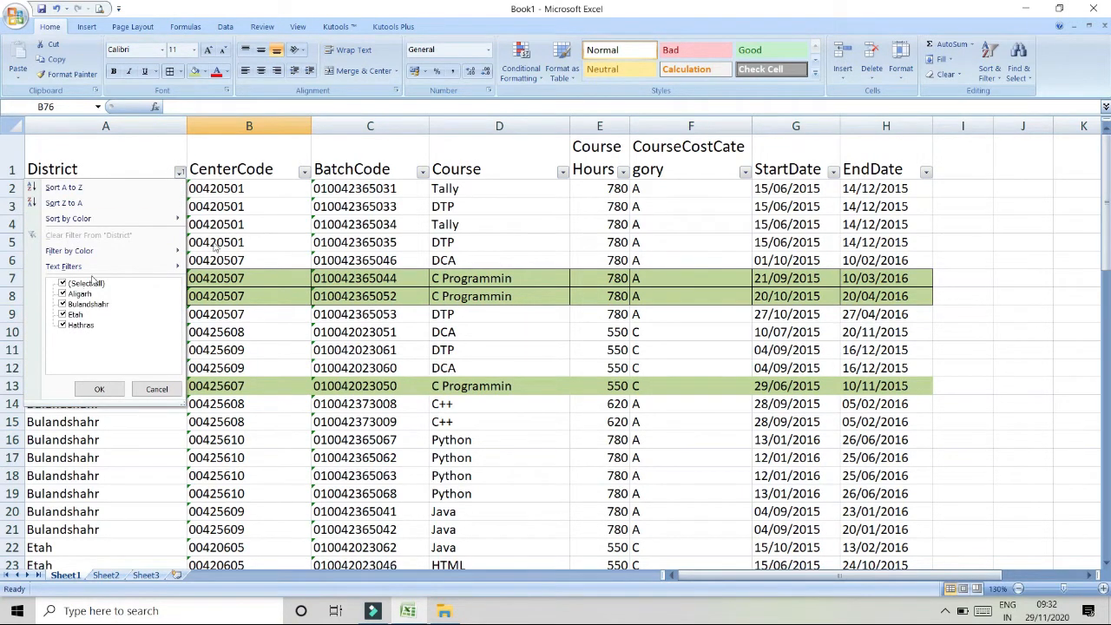
click(562, 170)
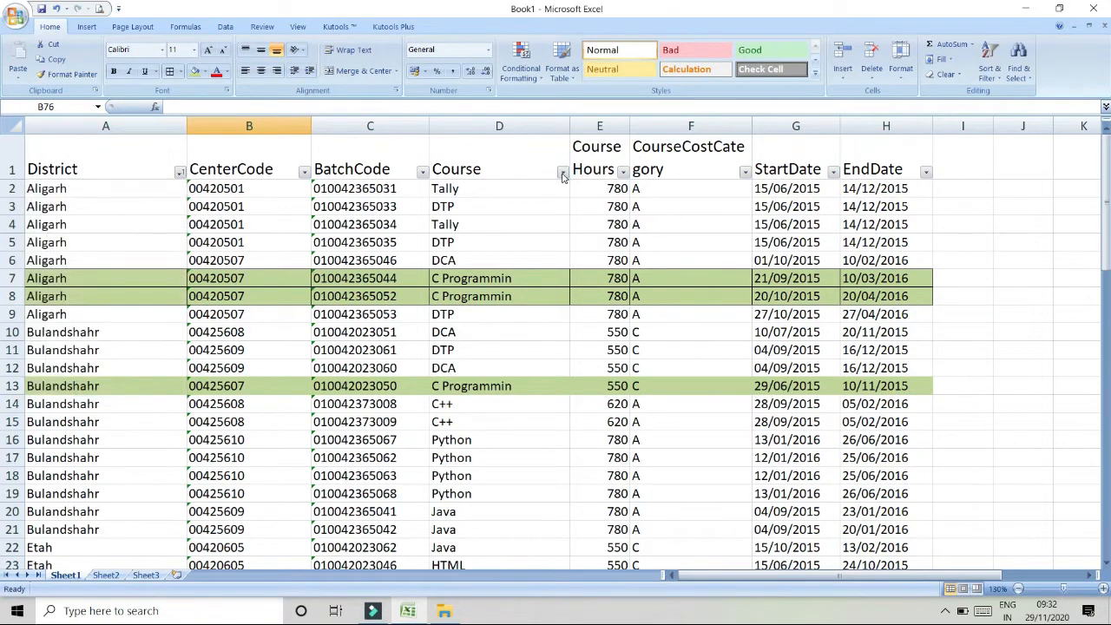
click(562, 171)
click(539, 389)
- Filter the Course column by the green cell color
click(562, 171)
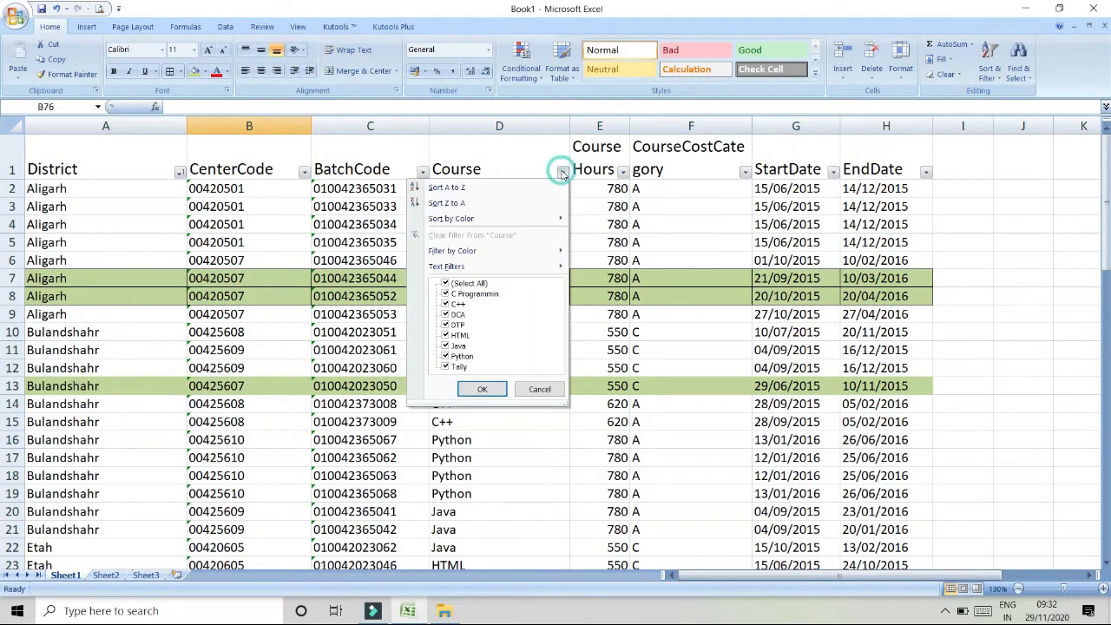
click(500, 252)
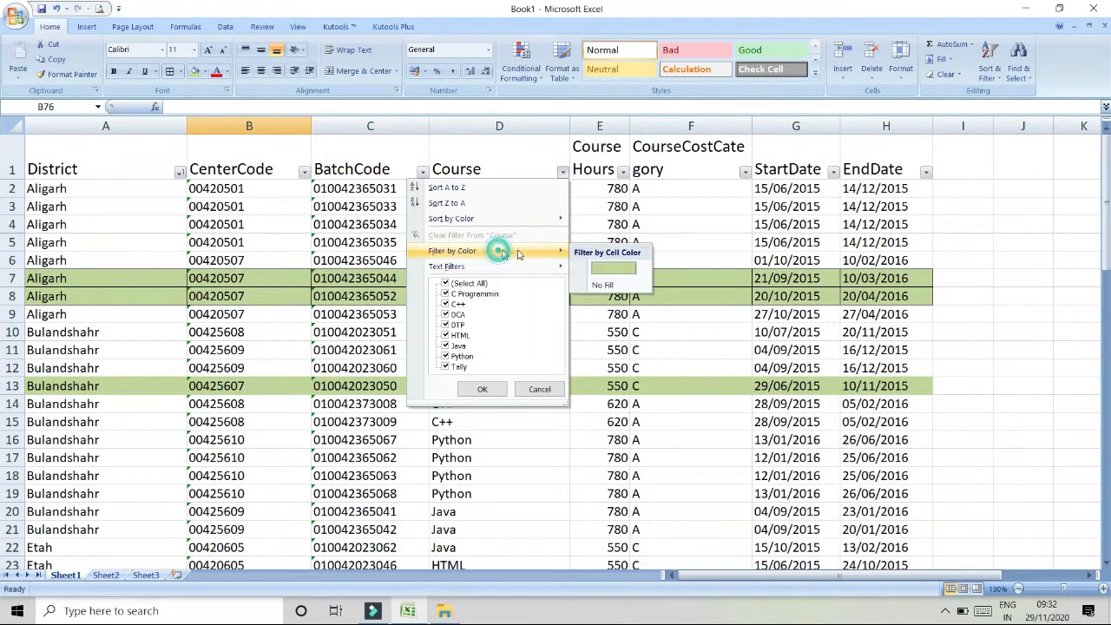
click(612, 270)
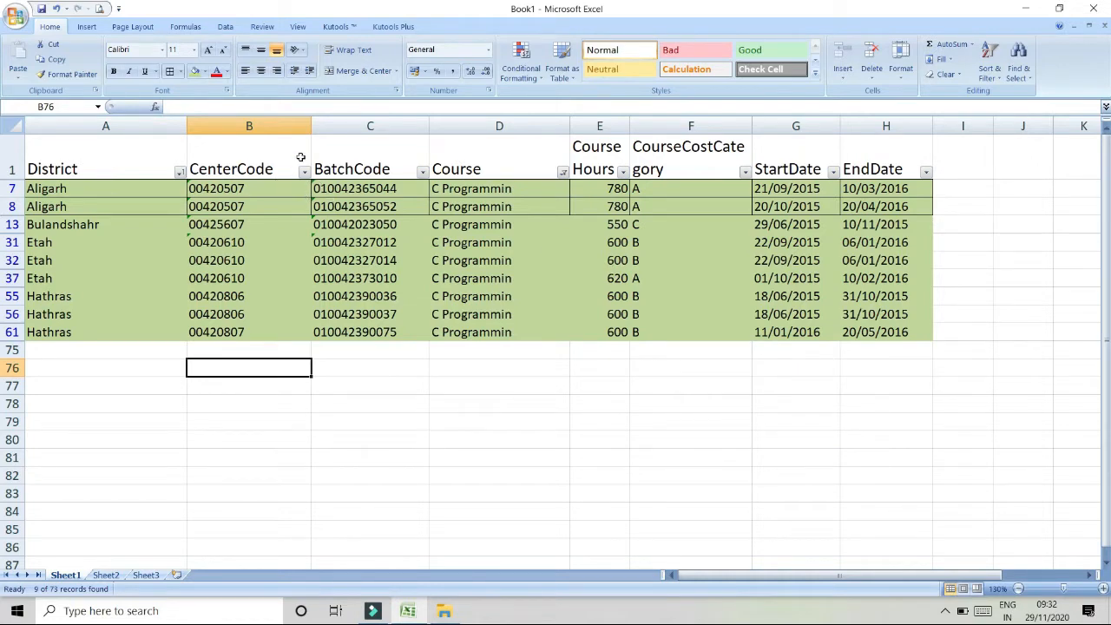
- Clear the filter from the Course column
click(563, 172)
mouse_move(481, 258)
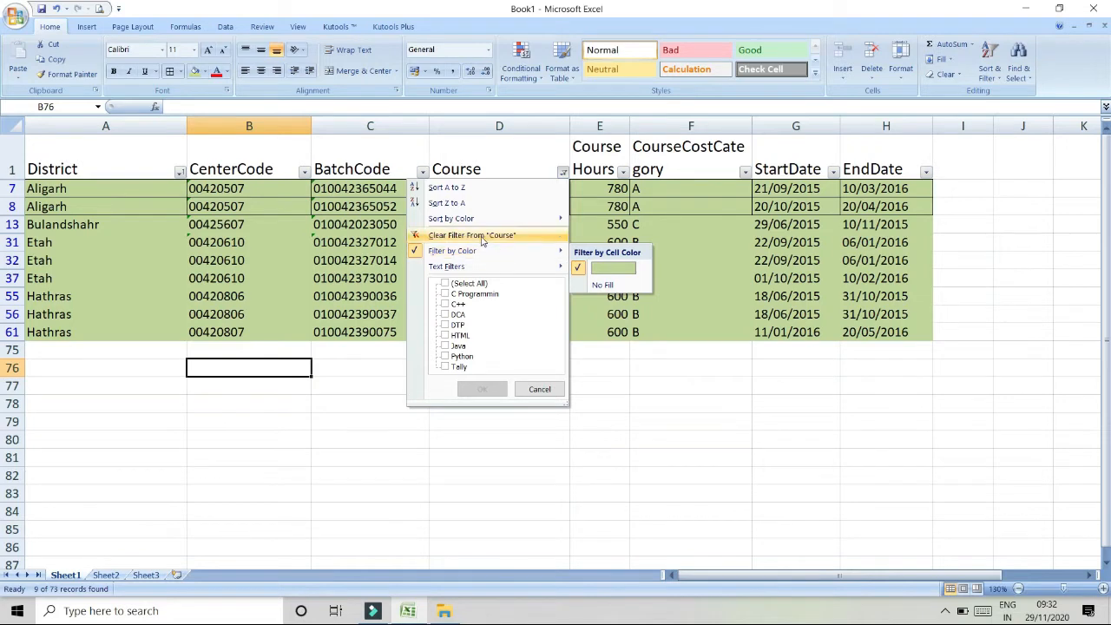
click(477, 236)
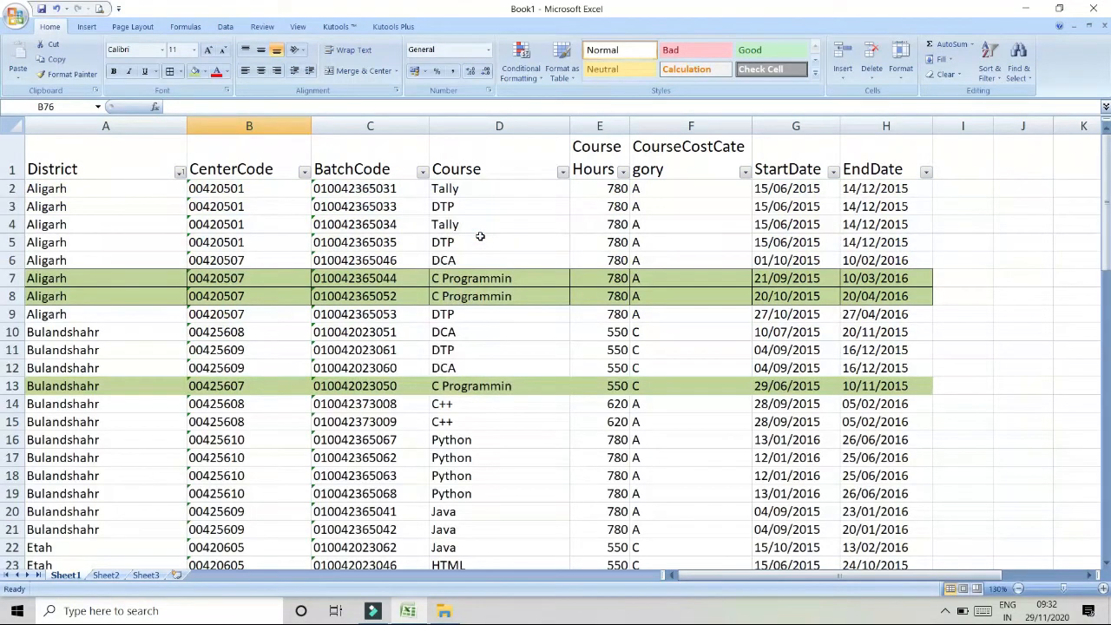
- Switch to Sheet2
click(990, 62)
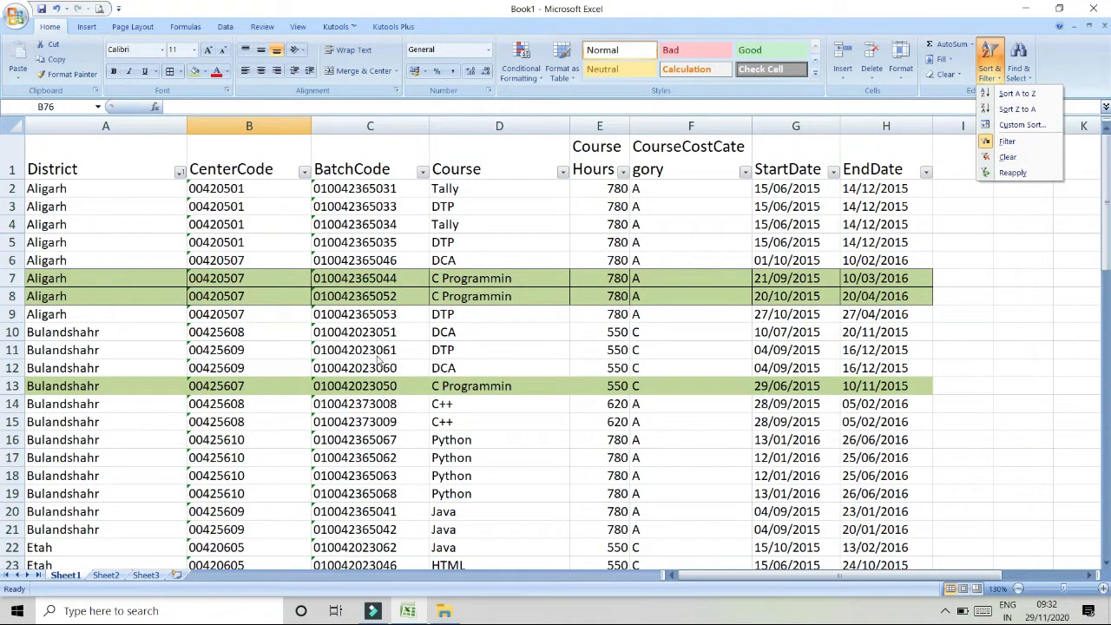
click(105, 582)
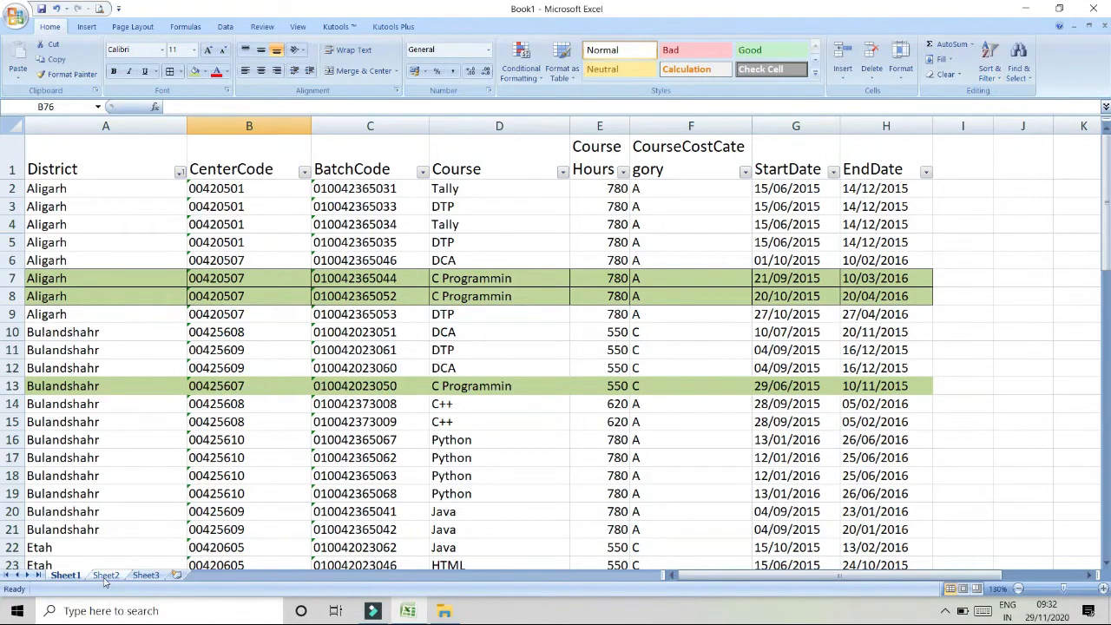
click(105, 577)
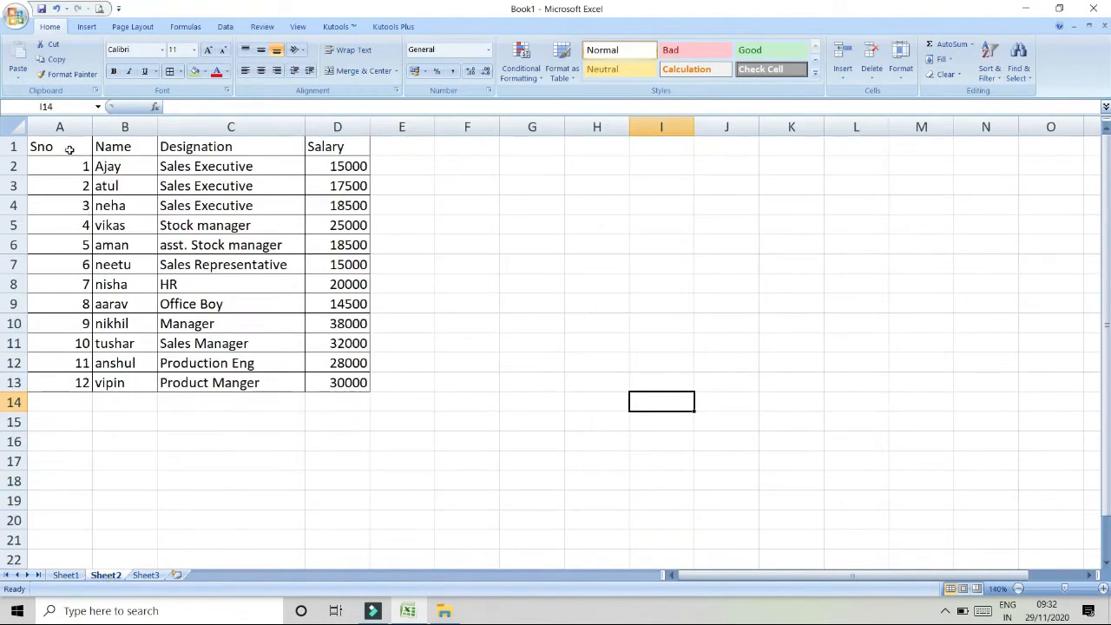
- Turn on AutoFilter for the header row Sno, Name, Designation and Salary
drag(69, 149, 78, 368)
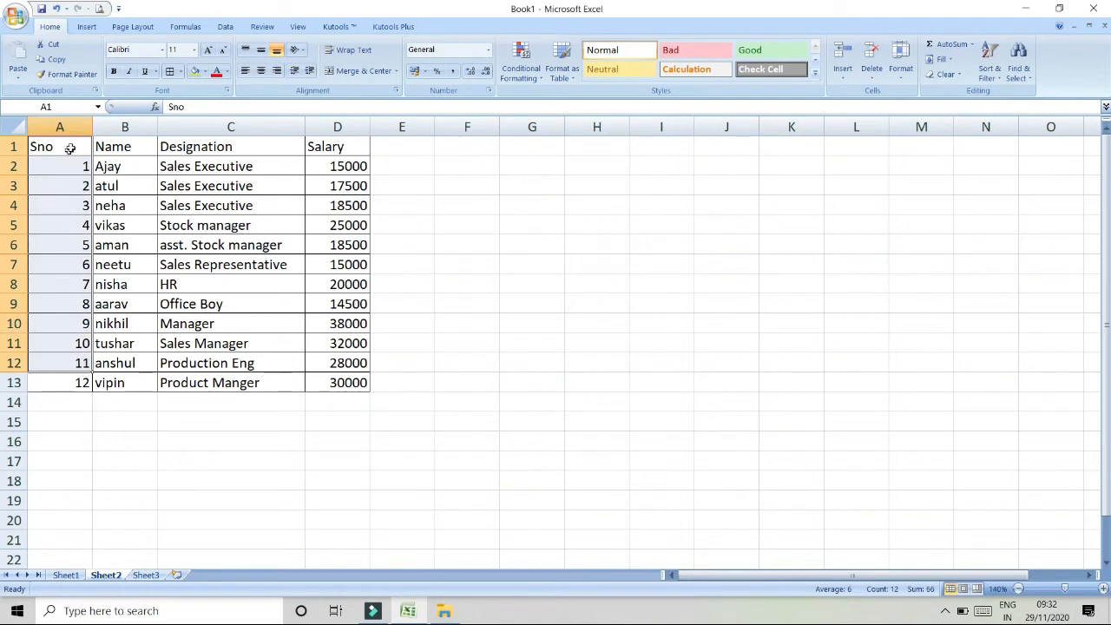
drag(125, 144, 129, 395)
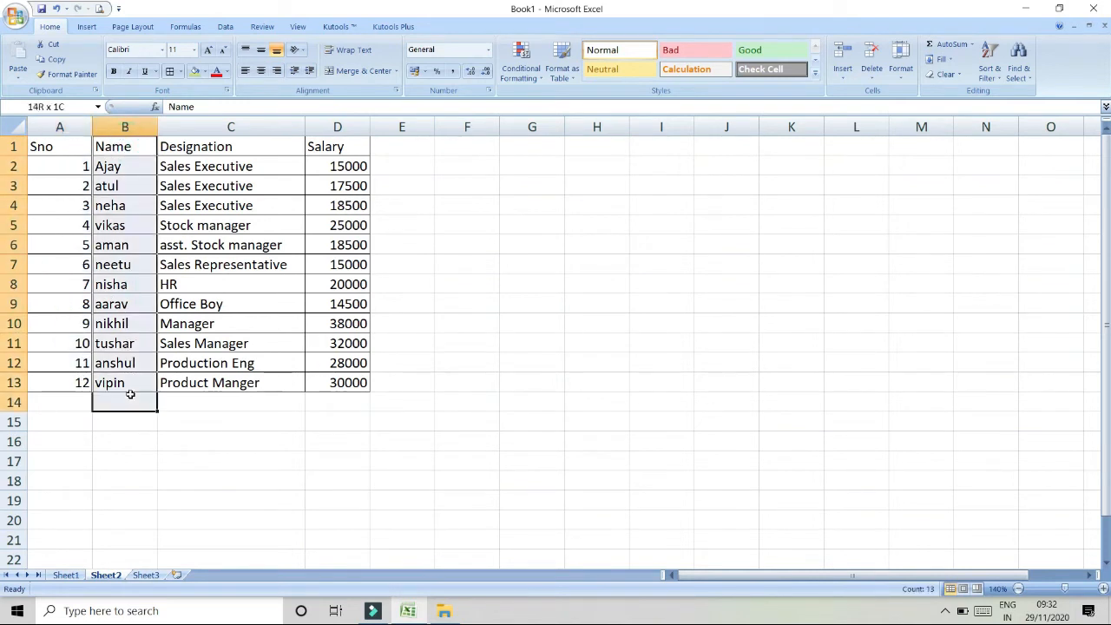
drag(246, 147, 272, 358)
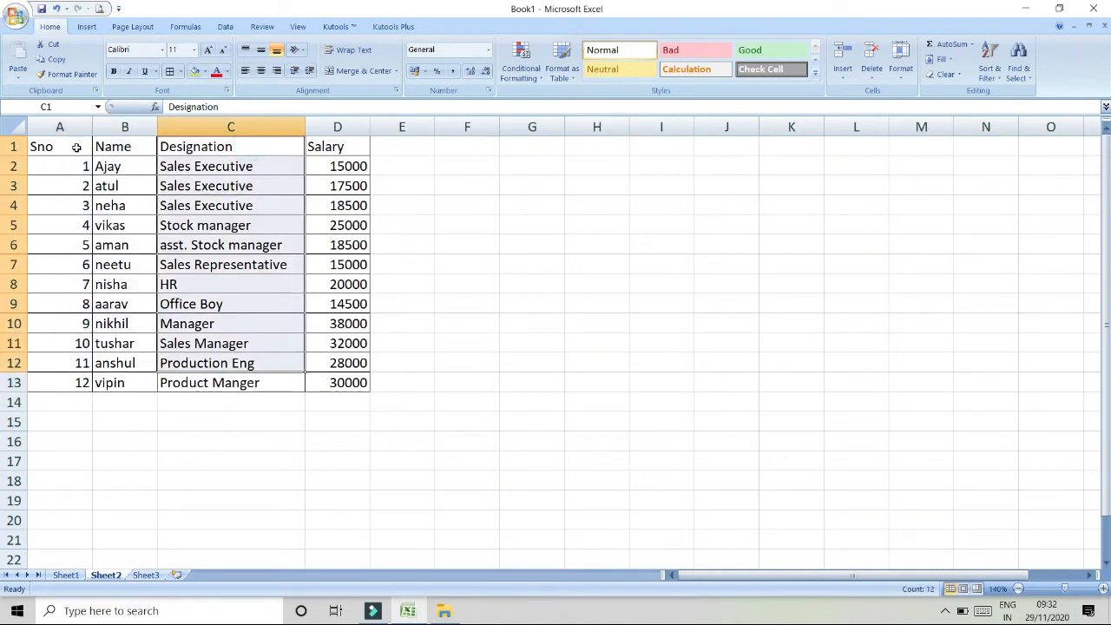
drag(76, 147, 135, 154)
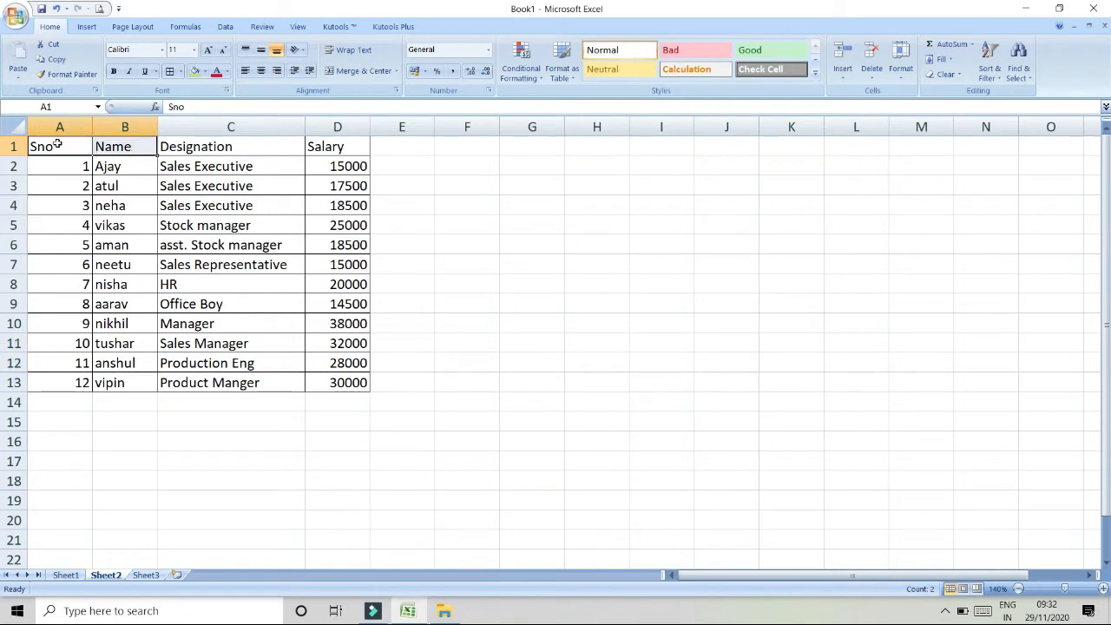
drag(59, 145, 318, 141)
click(991, 55)
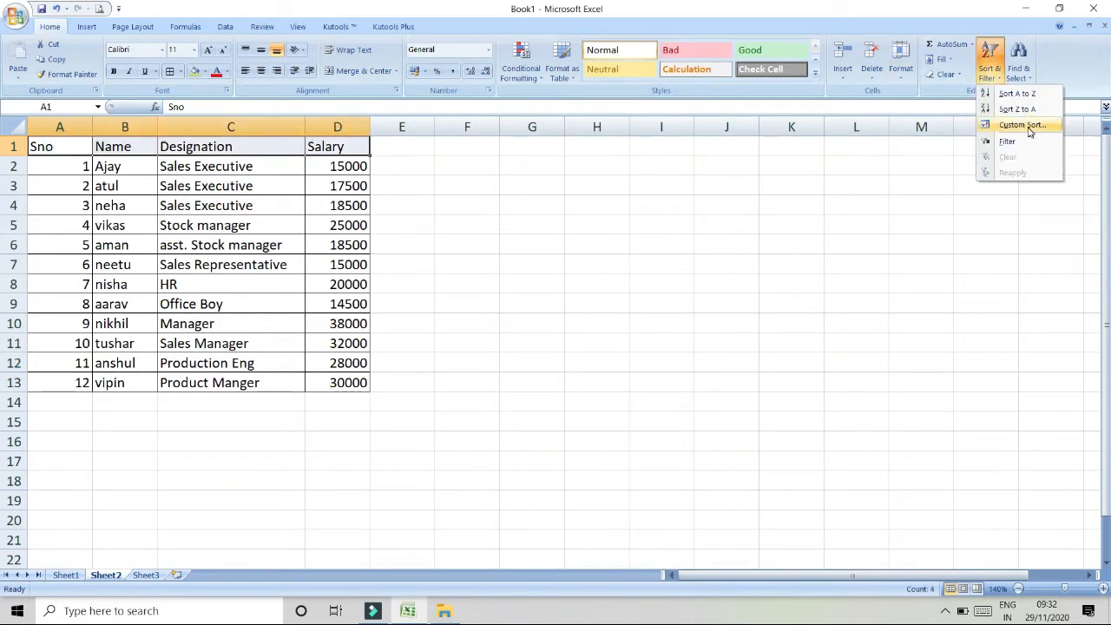
click(1026, 143)
- Sort the table by Name from A to Z
click(209, 218)
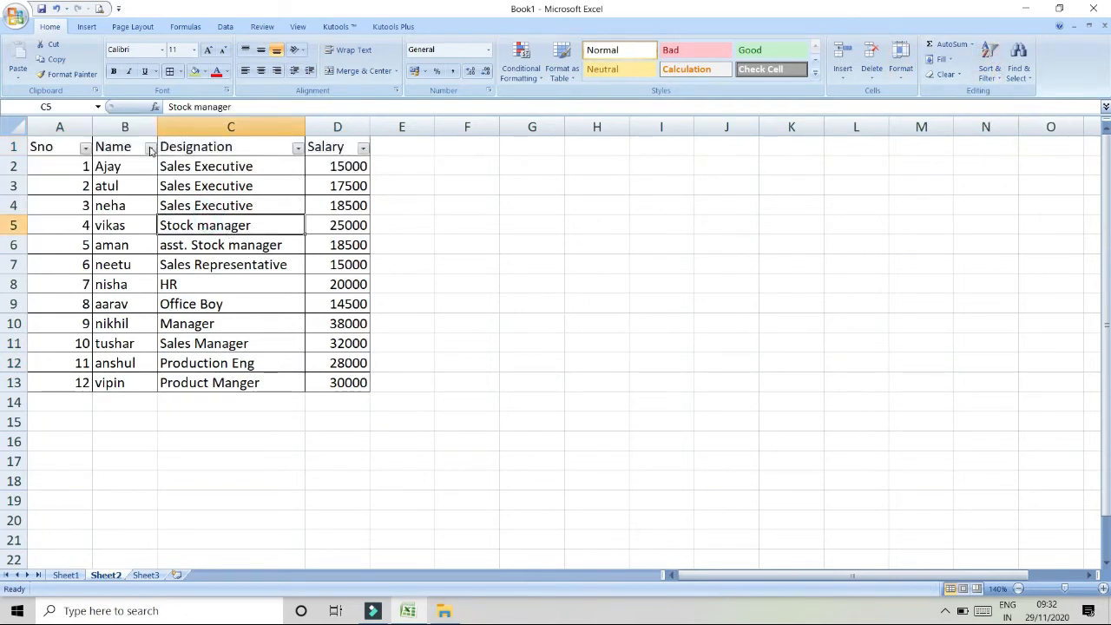
click(150, 147)
click(42, 164)
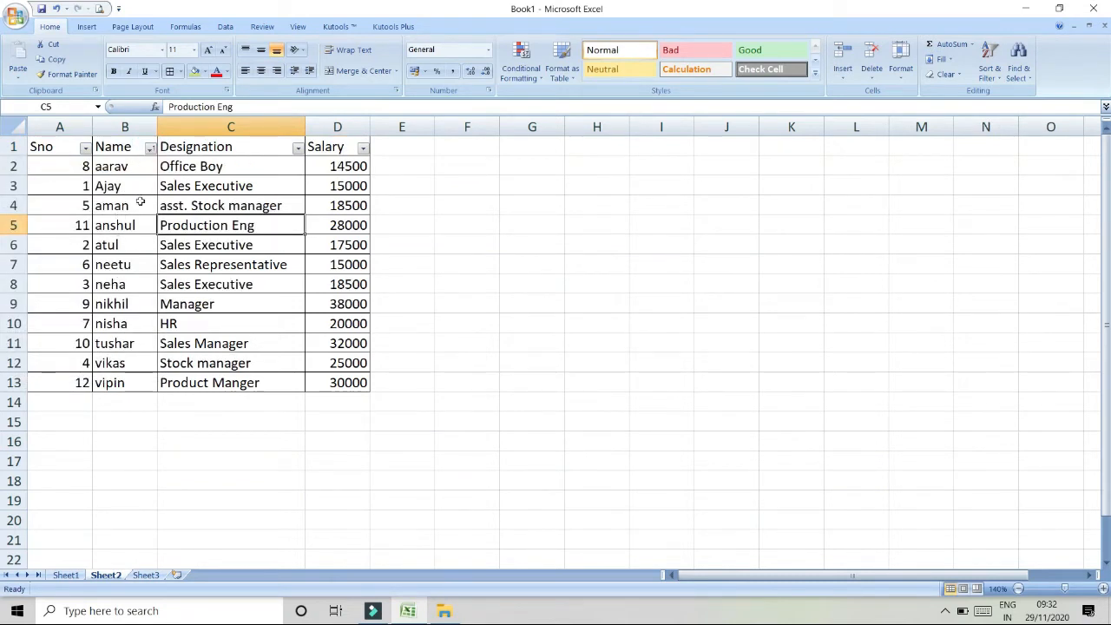
- Renumber the Sno column by entering 1 and 2 and filling the series down to row 13
click(150, 149)
click(273, 235)
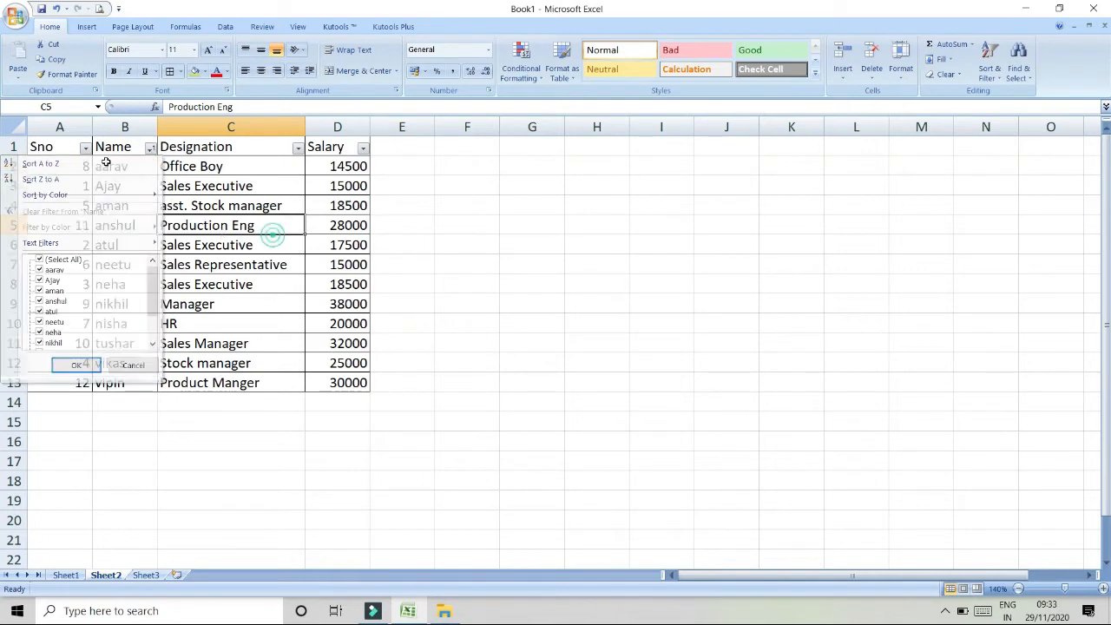
click(71, 166)
text(1)
key(Return)
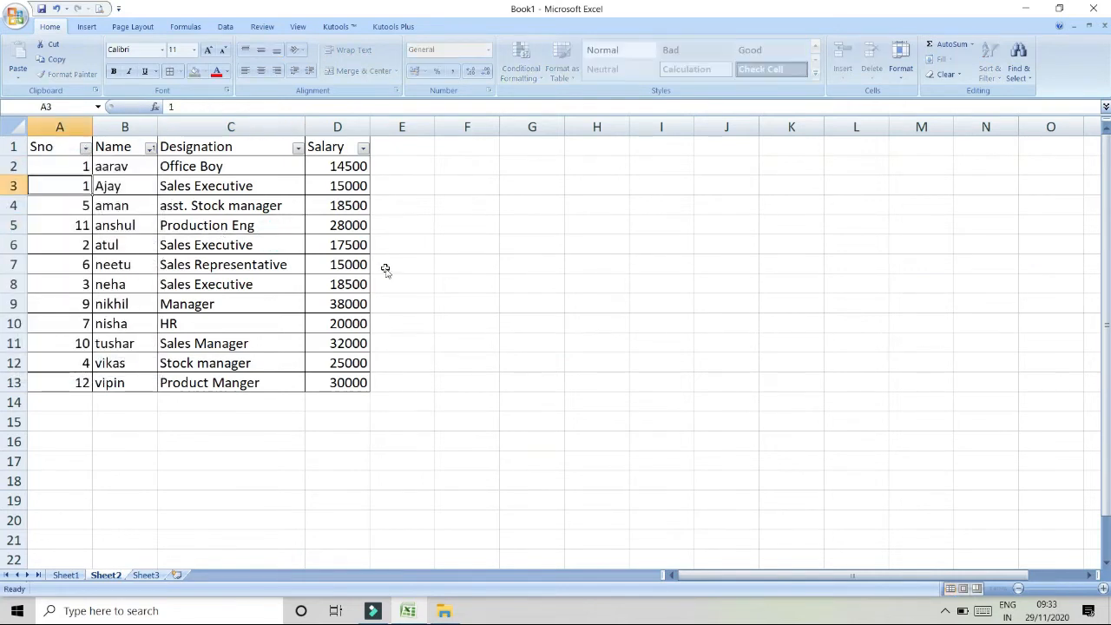
text(2)
key(Return)
drag(69, 165, 80, 186)
double_click(91, 195)
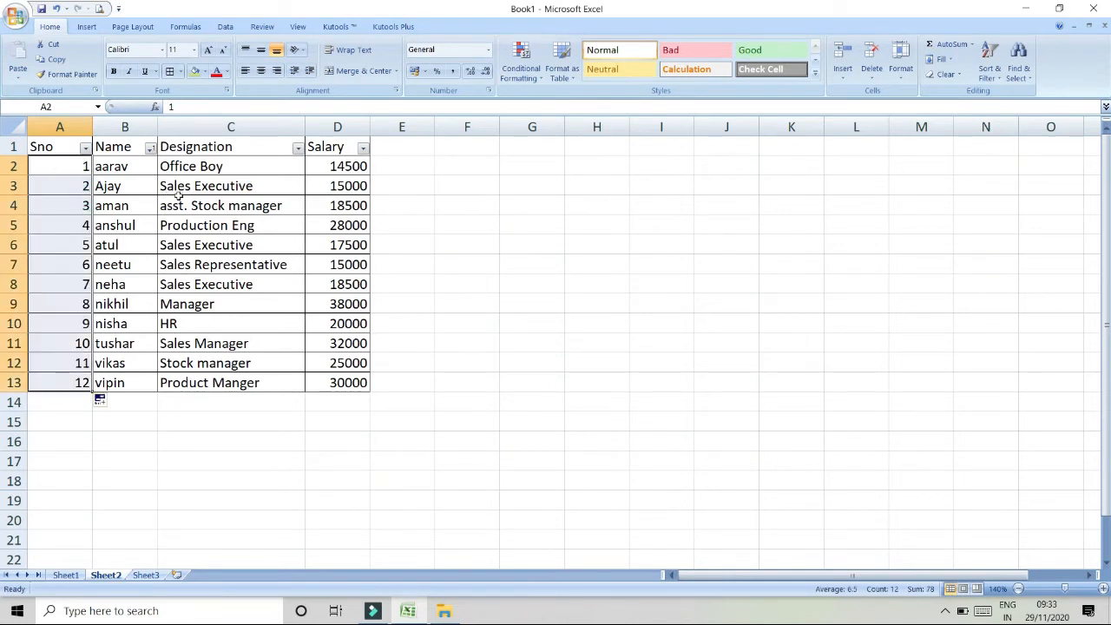
click(150, 148)
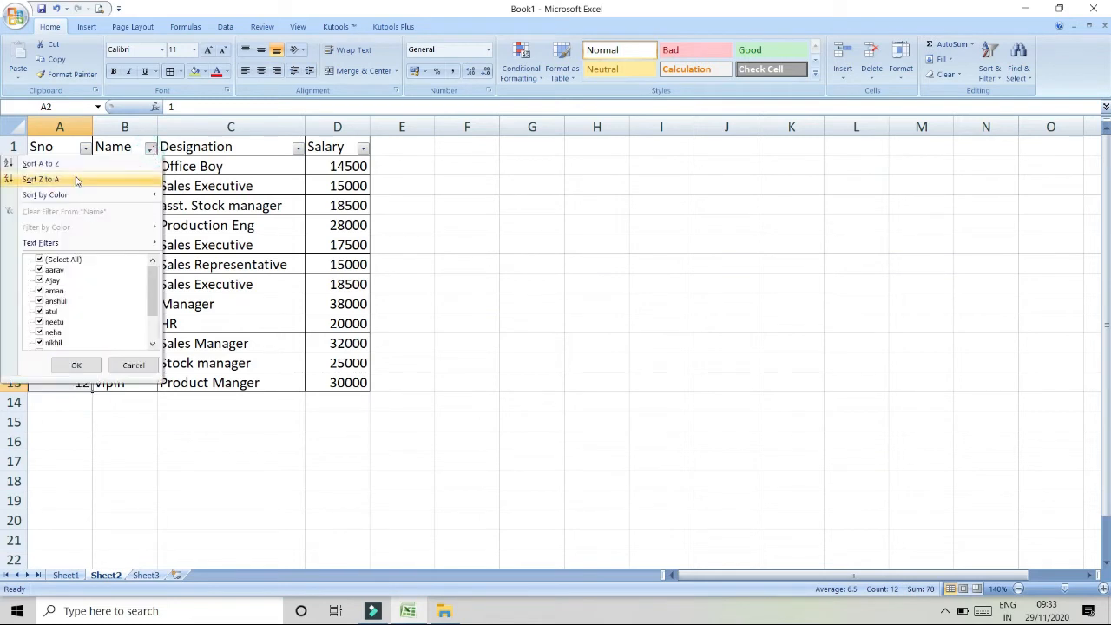
mouse_move(120, 196)
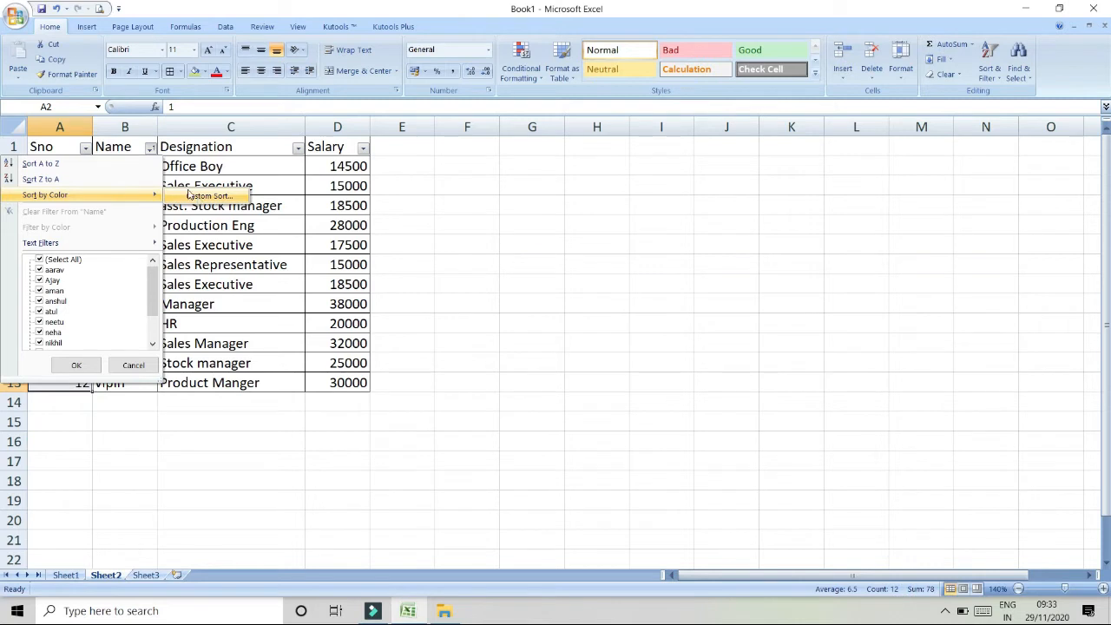
click(276, 310)
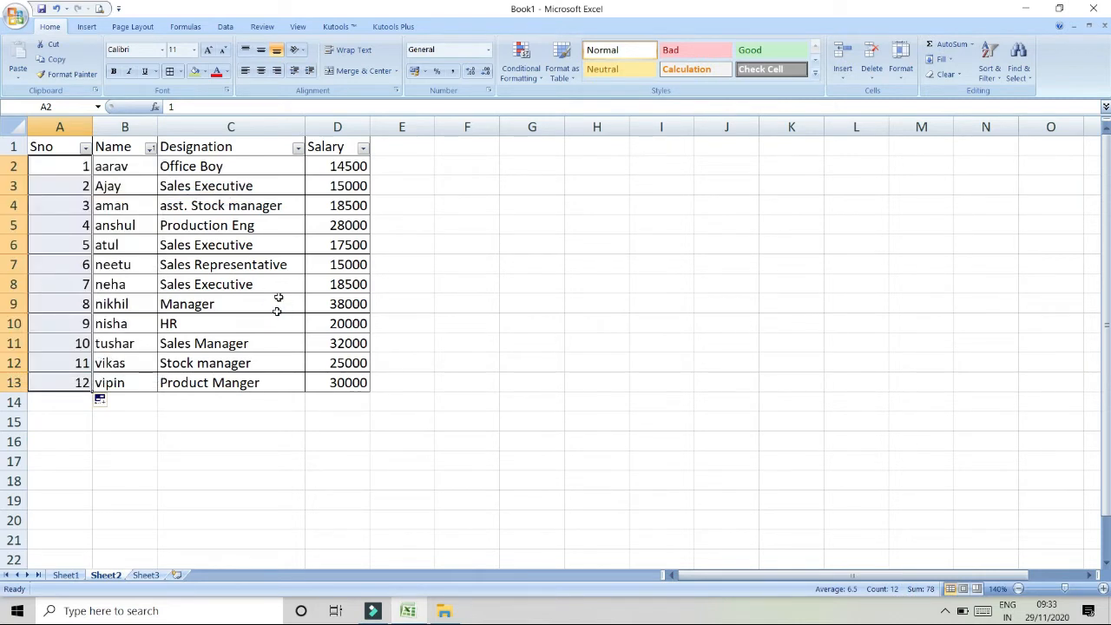
- Filter the Designation column to show only Office Boy
click(298, 148)
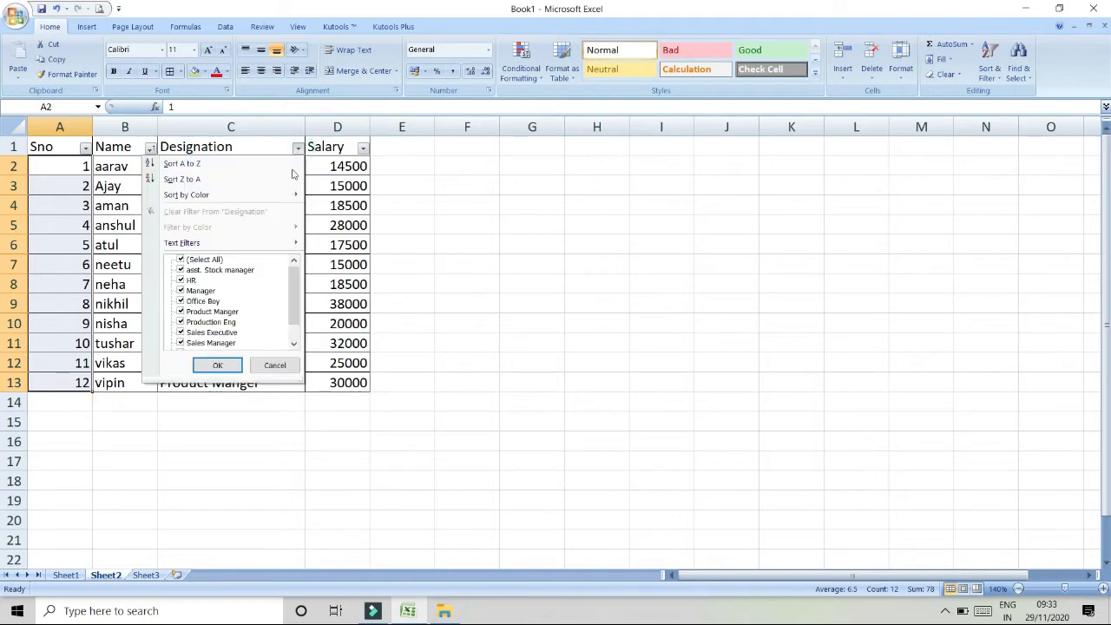
click(201, 259)
click(202, 301)
click(224, 365)
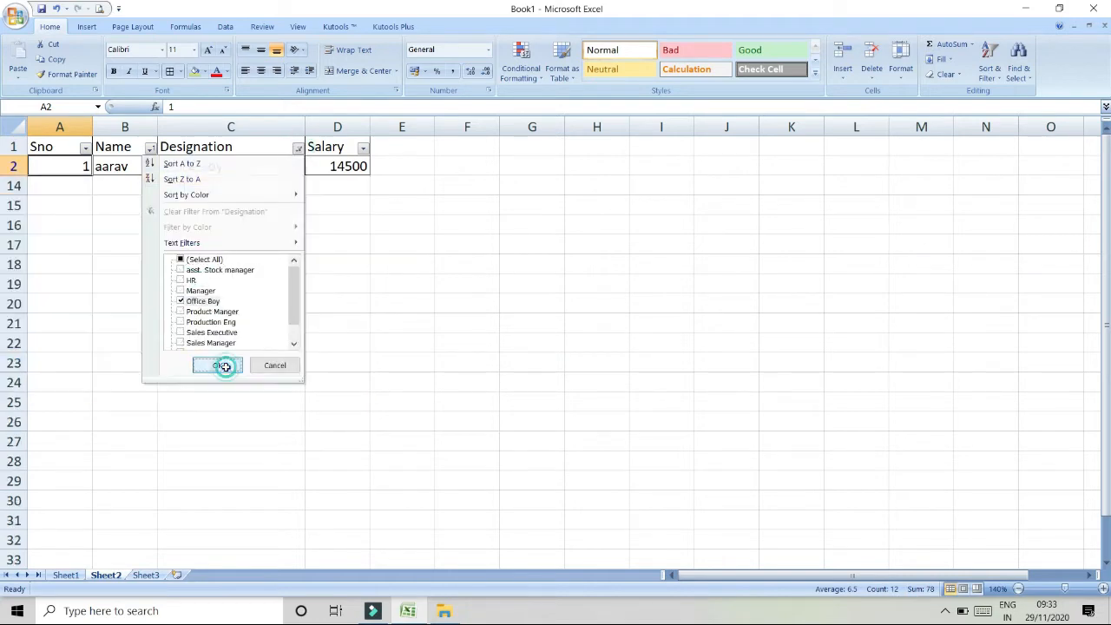
- Clear the Designation filter by reselecting all values
click(298, 148)
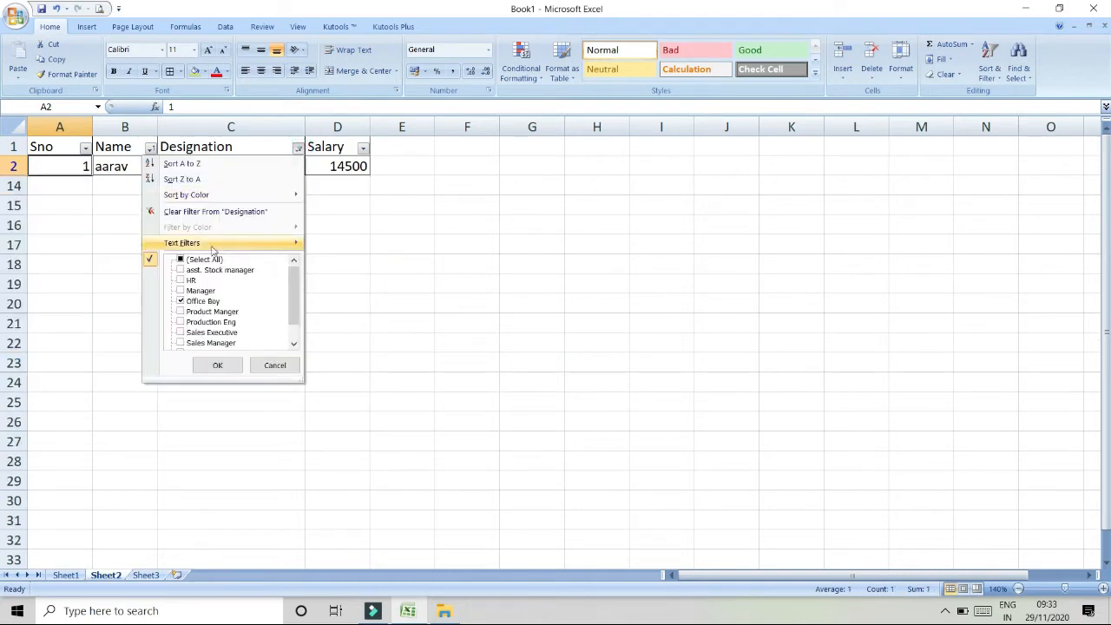
click(198, 260)
click(217, 365)
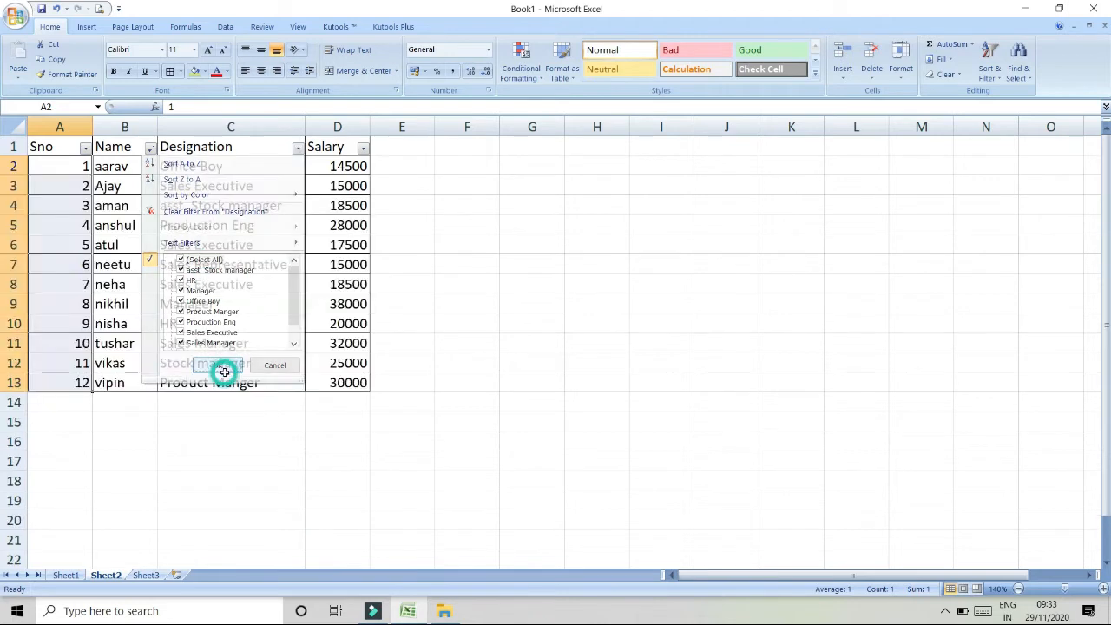
- Filter the Salary column to show values greater than 25000
click(363, 148)
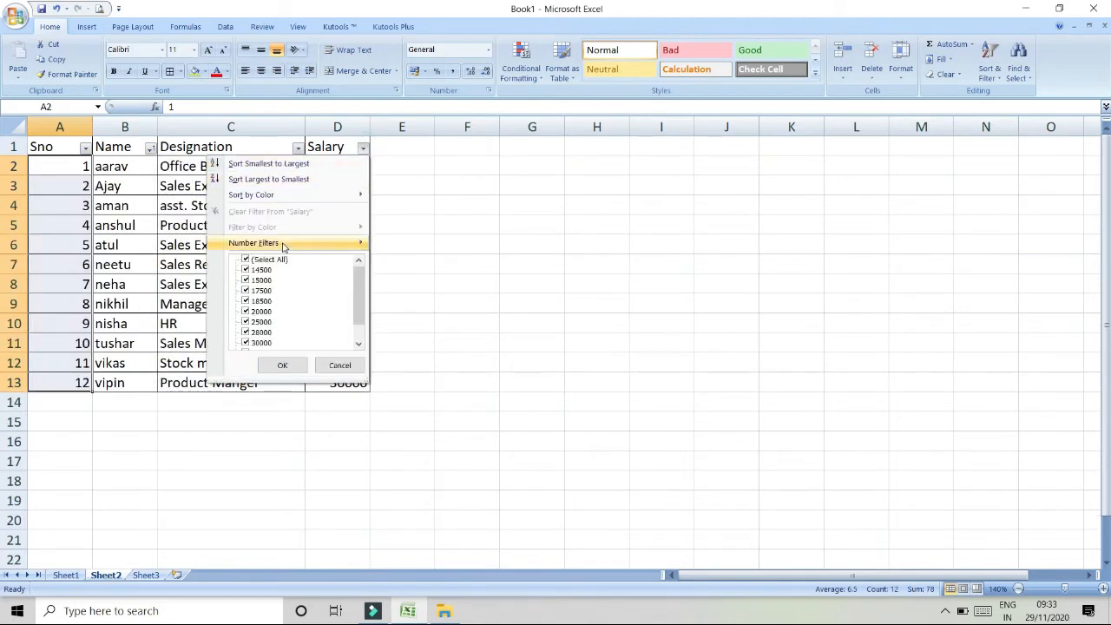
mouse_move(283, 247)
click(423, 277)
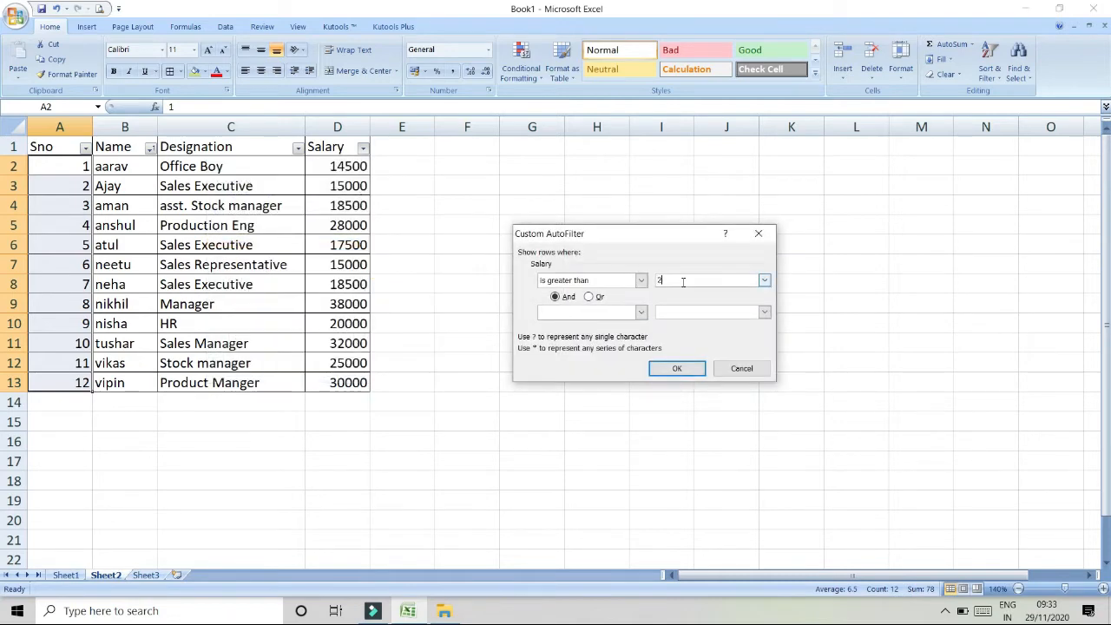
text(25000)
key(Return)
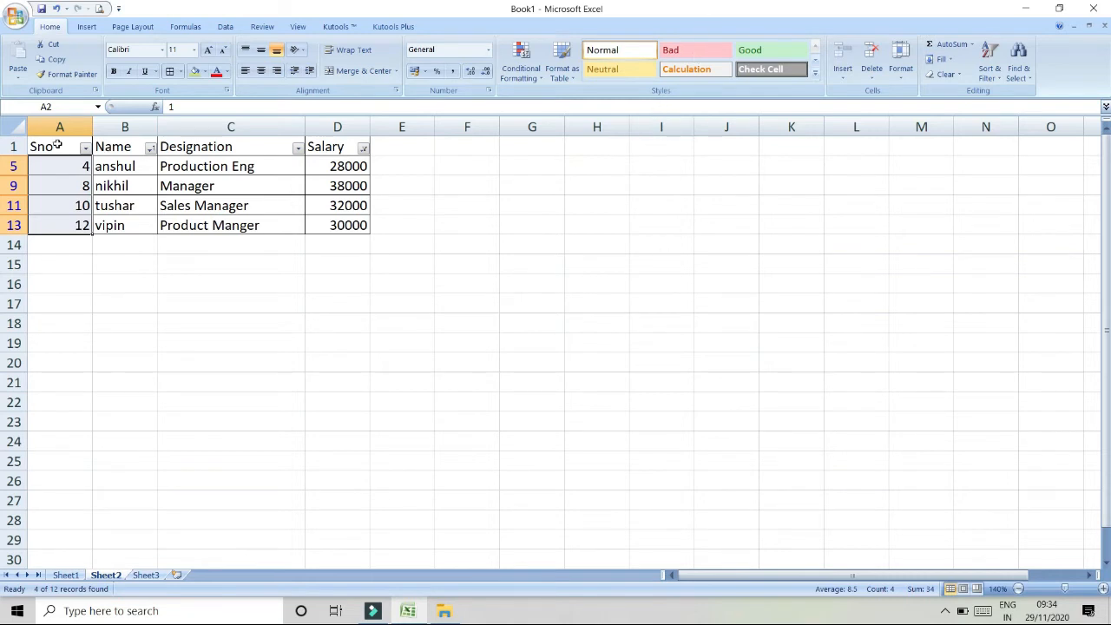
- Clear all filters from the table
drag(57, 146, 244, 195)
drag(331, 219, 346, 229)
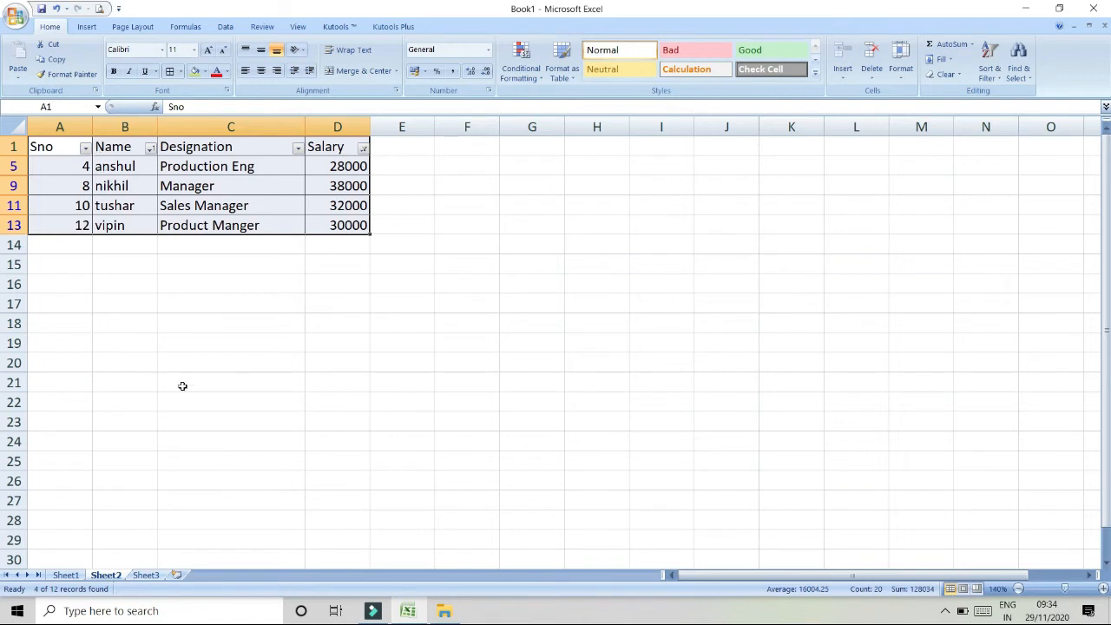
click(990, 65)
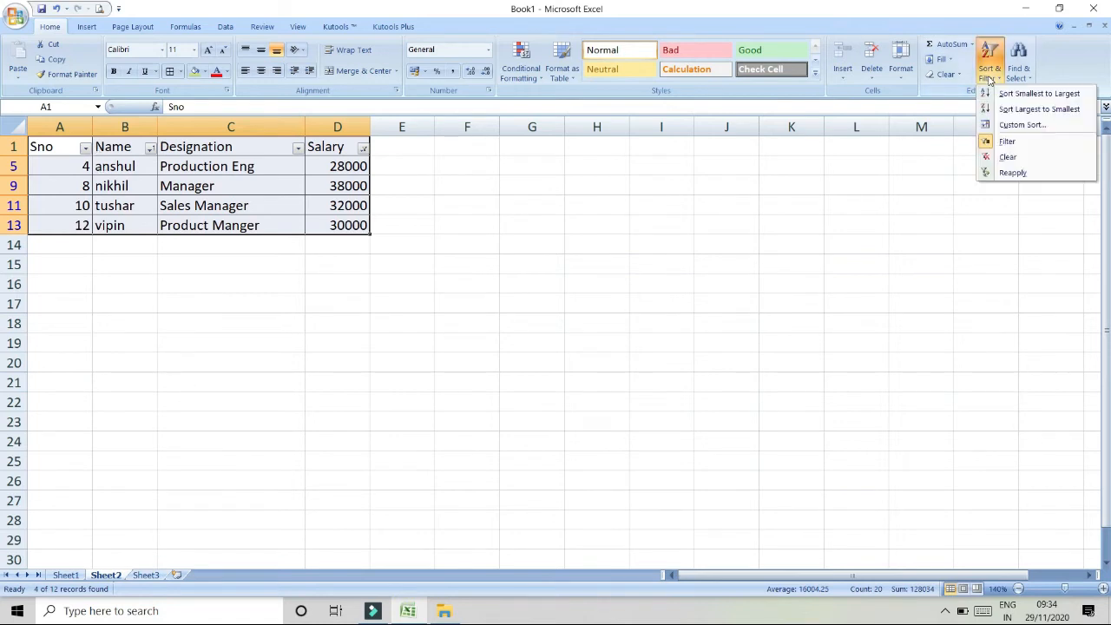
click(1004, 160)
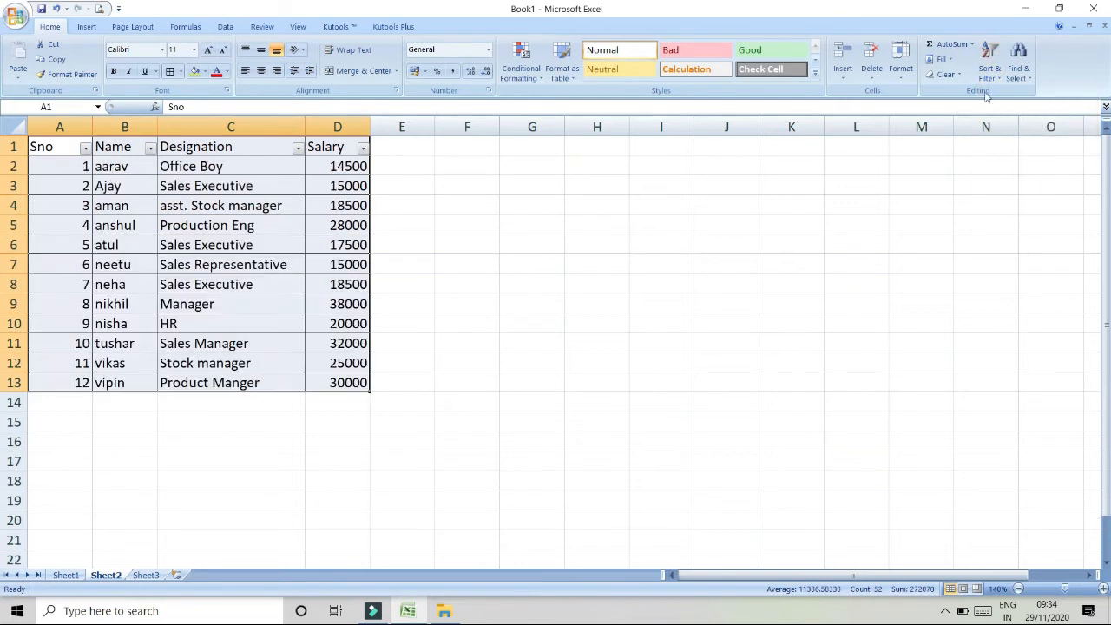
- Filter the Designation column with a text filter for entries beginning with n
click(298, 148)
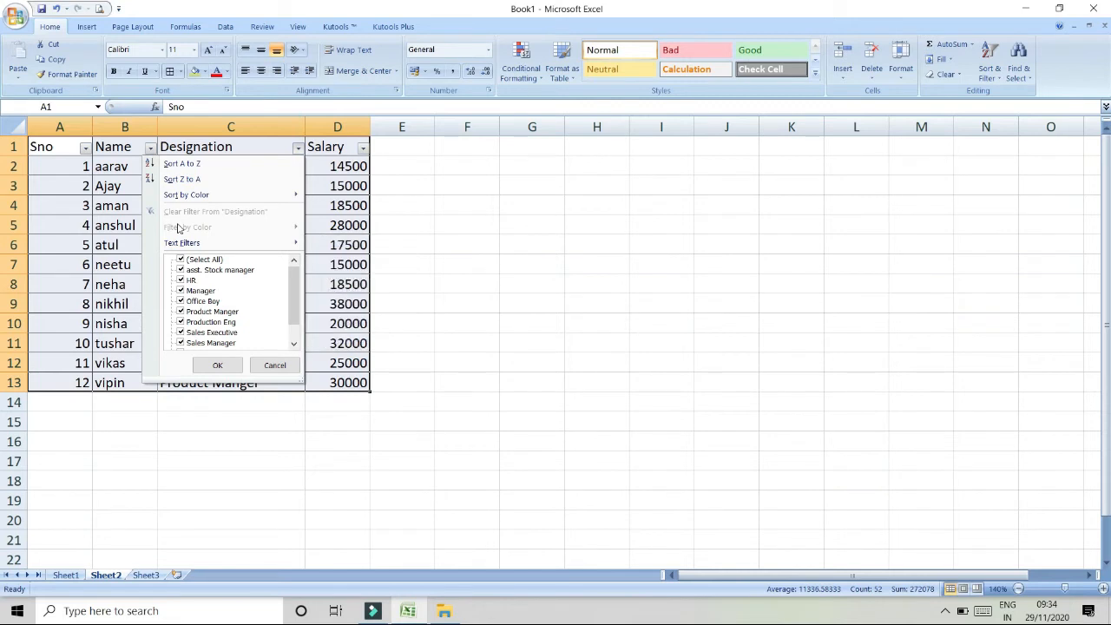
mouse_move(192, 248)
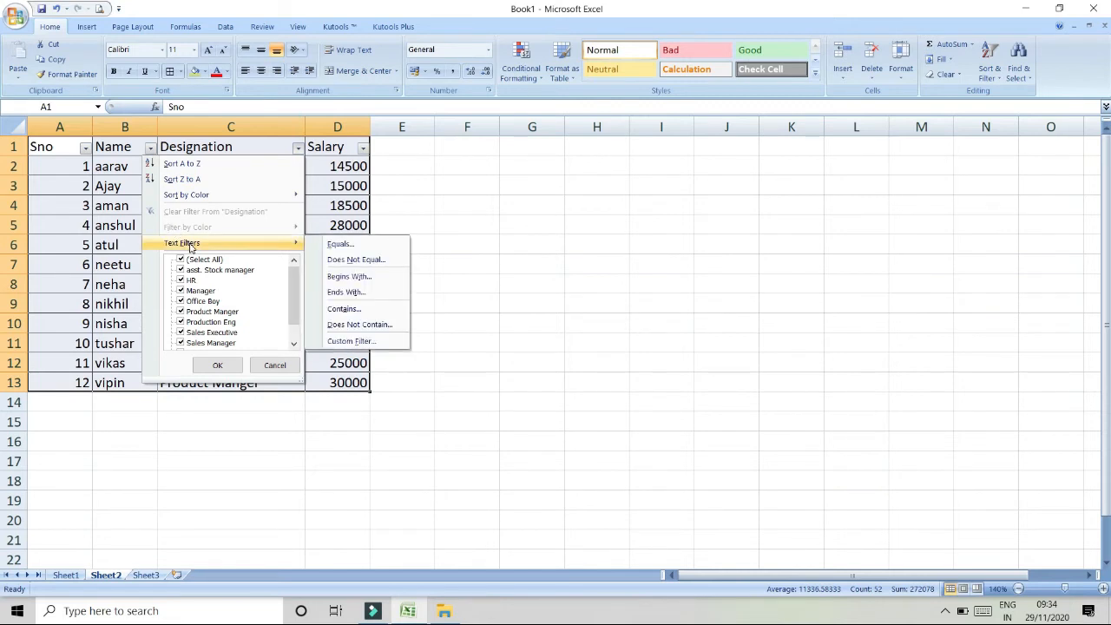
click(351, 282)
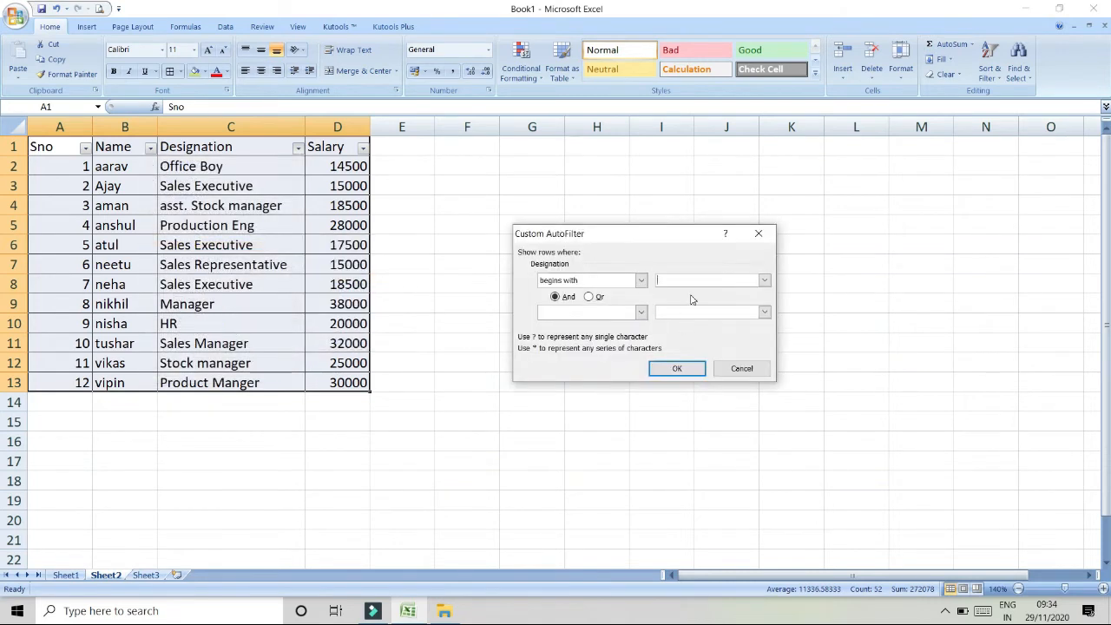
text(n)
click(673, 371)
- Clear the filter from the Designation column
click(298, 165)
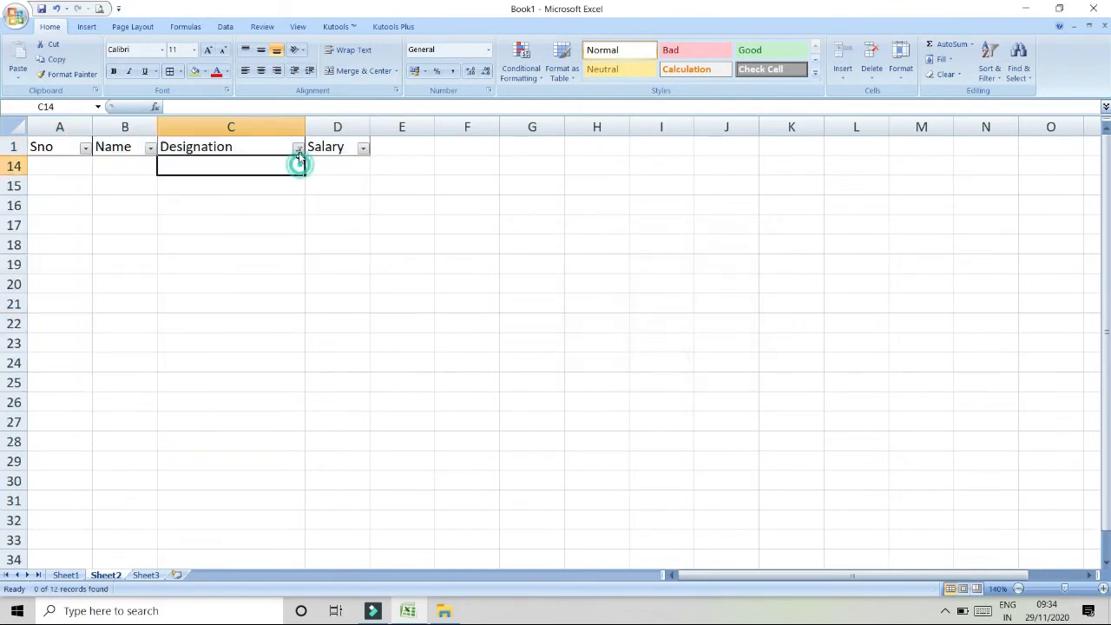
click(298, 148)
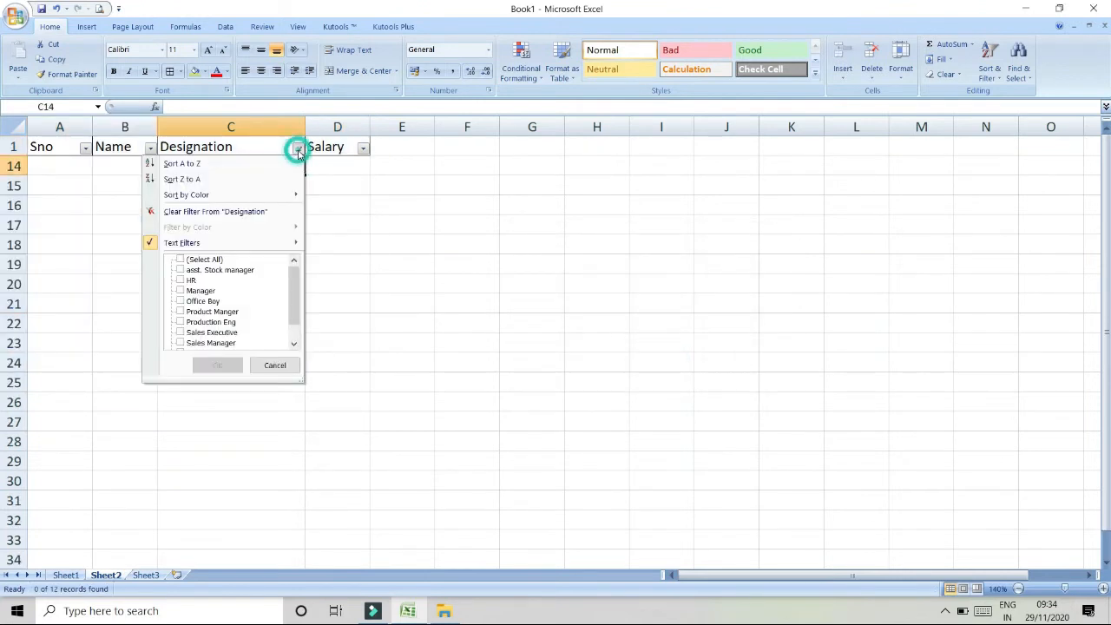
click(215, 212)
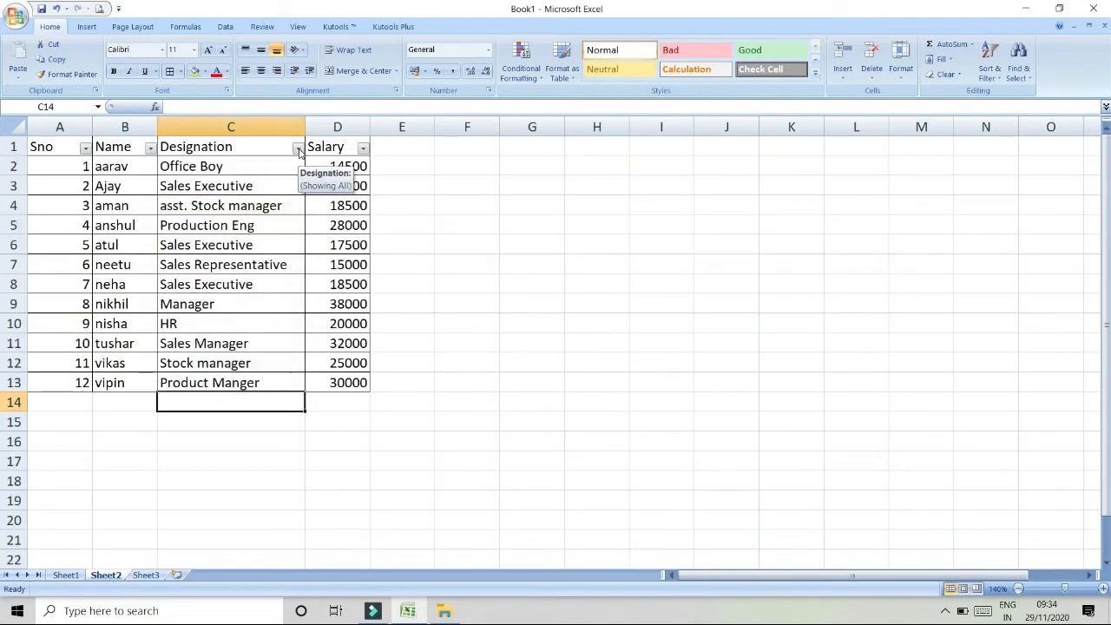
- Filter the Designation column with a text filter for entries beginning with s
click(298, 149)
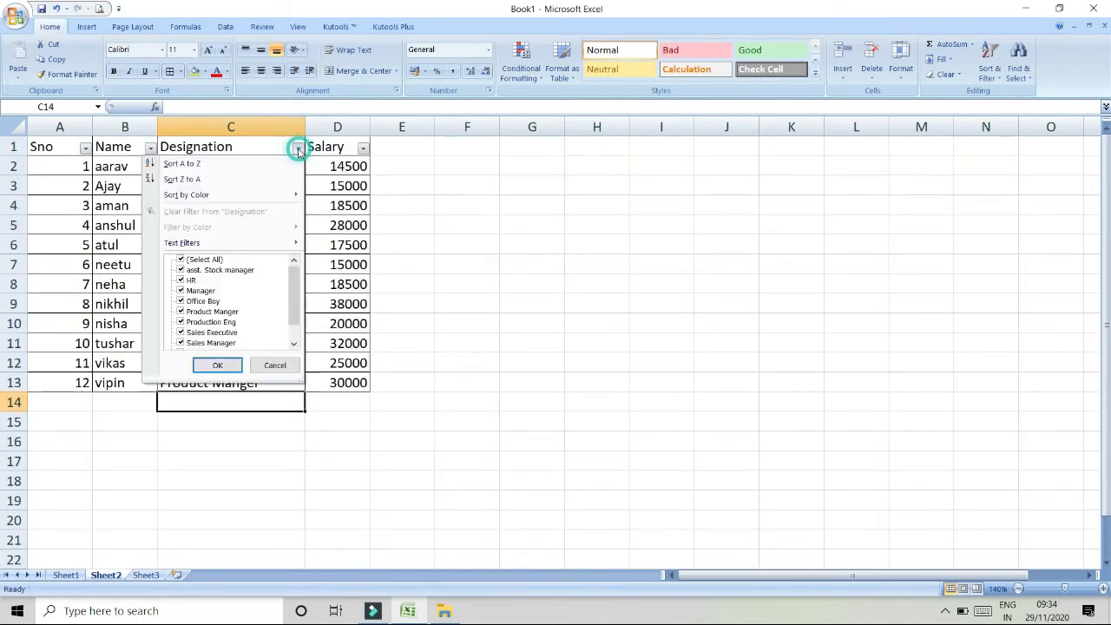
click(281, 241)
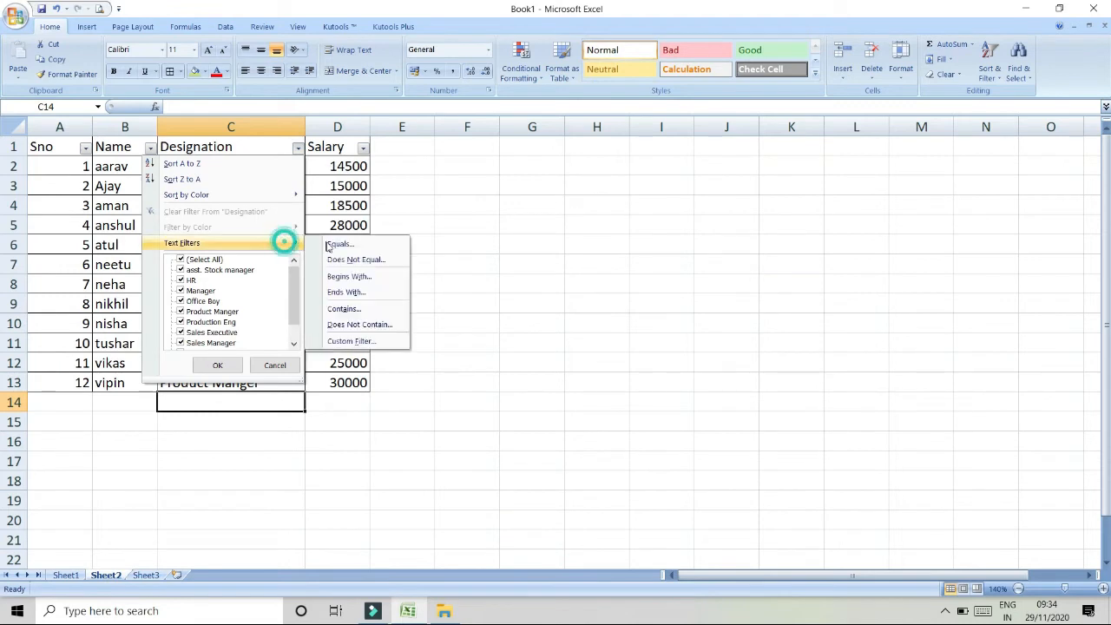
click(349, 276)
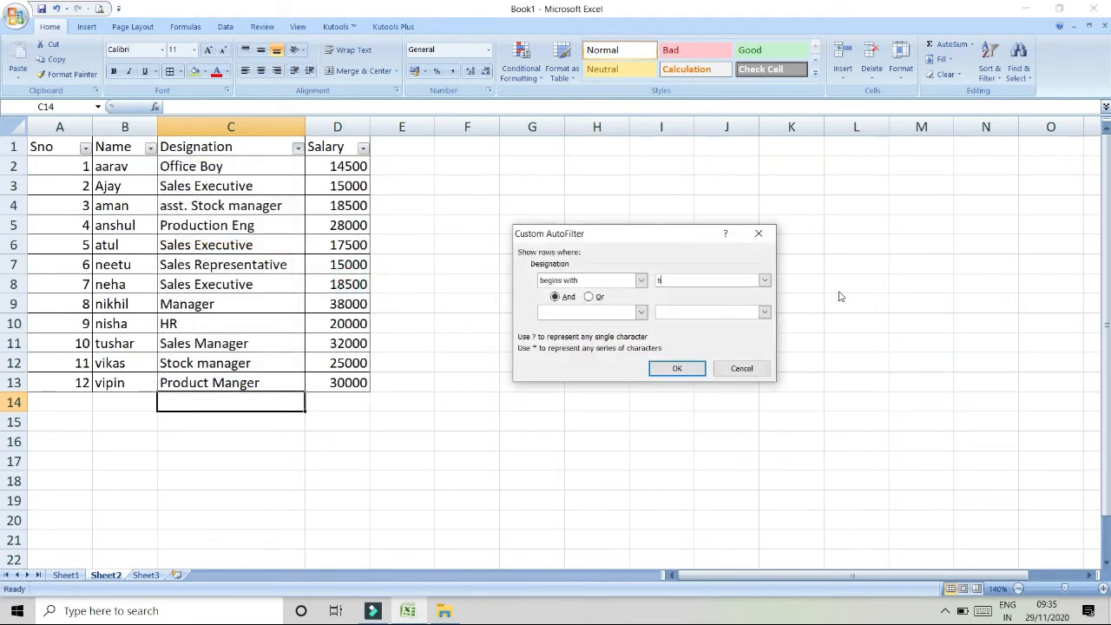
text(s)
click(677, 368)
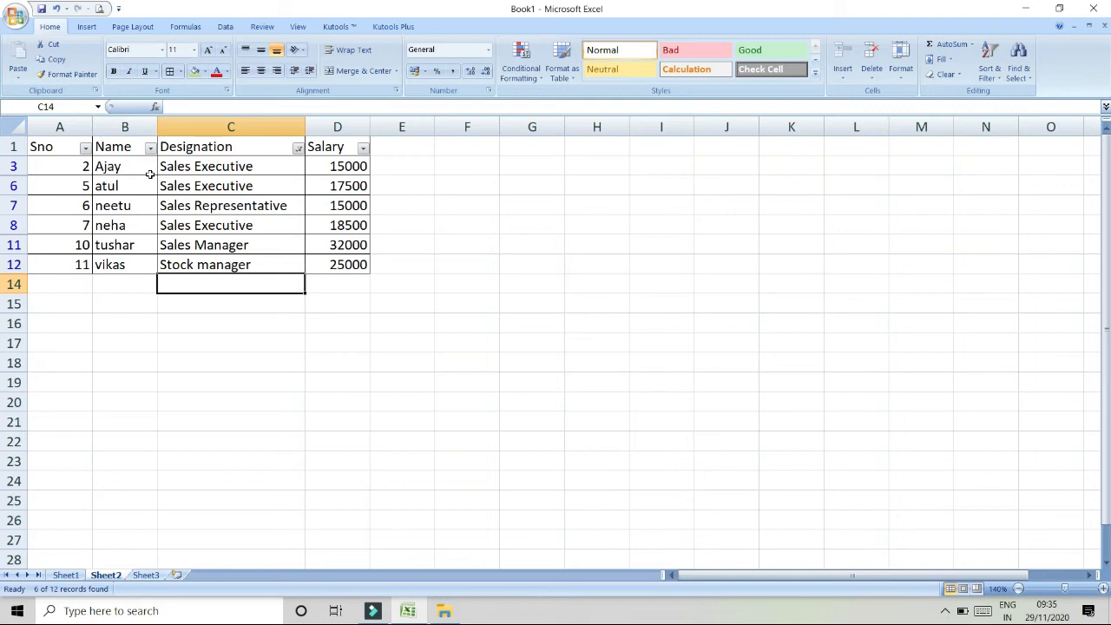
- Filter the Designation column with a text filter for entries ending with f
click(298, 149)
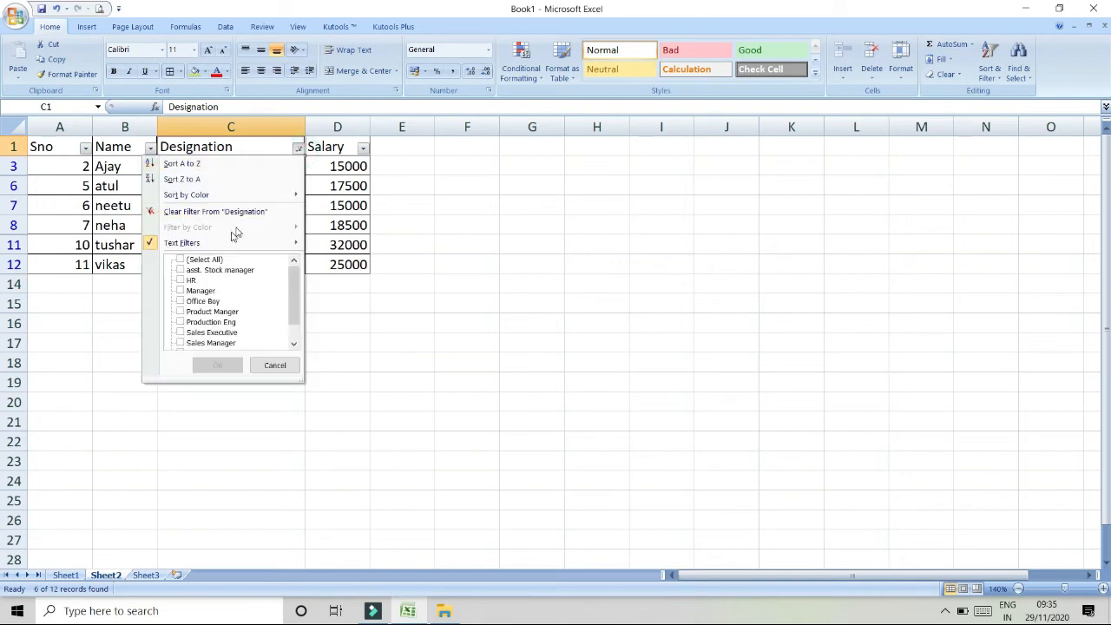
mouse_move(295, 242)
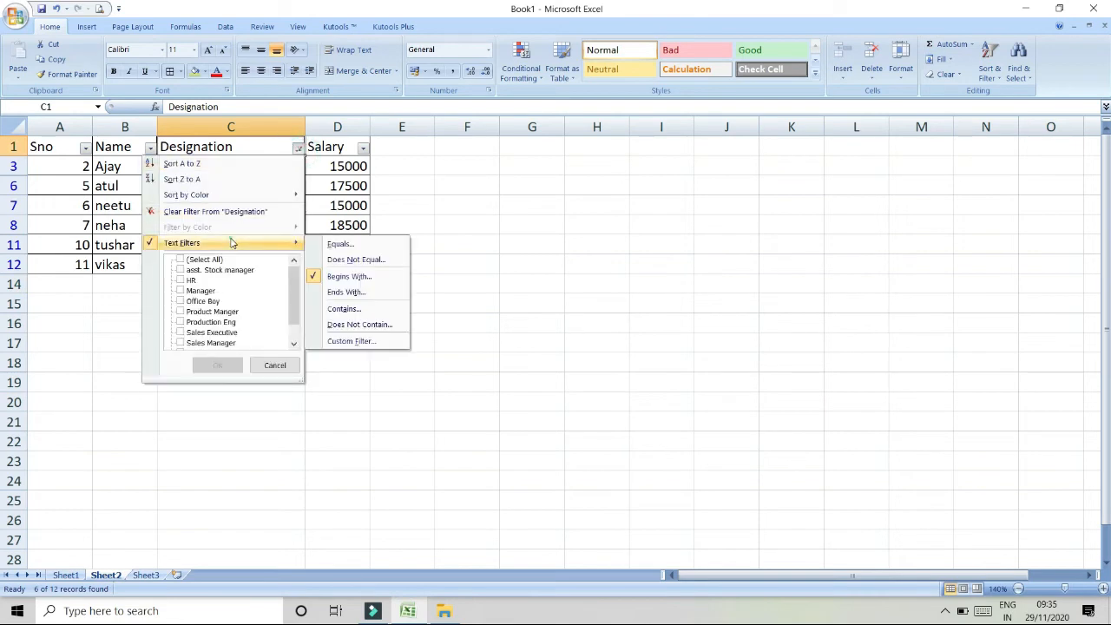
click(330, 292)
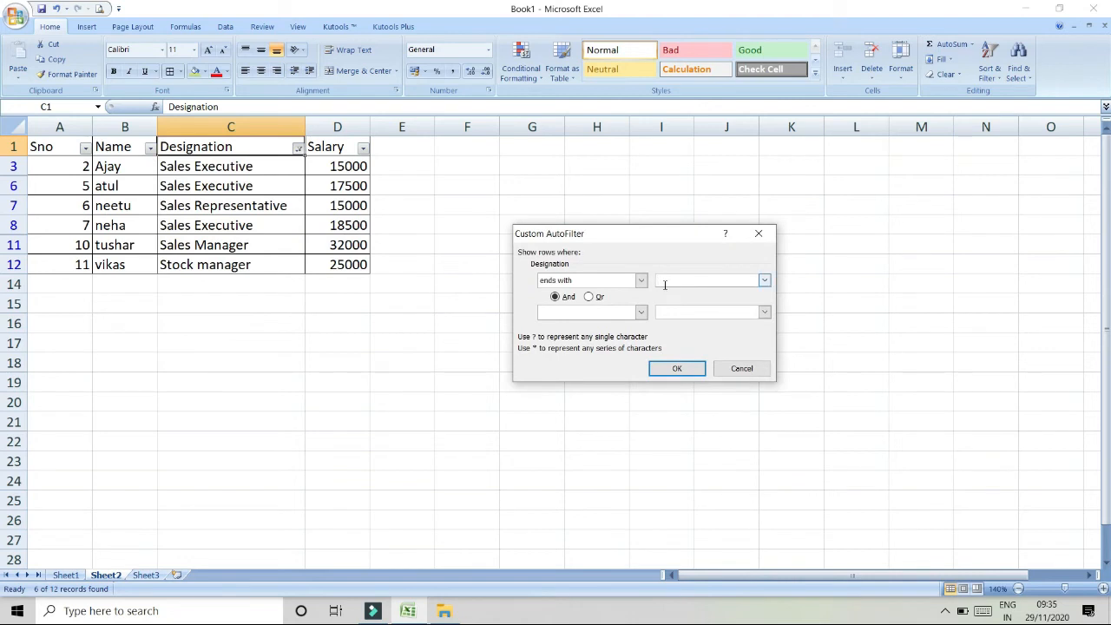
click(682, 368)
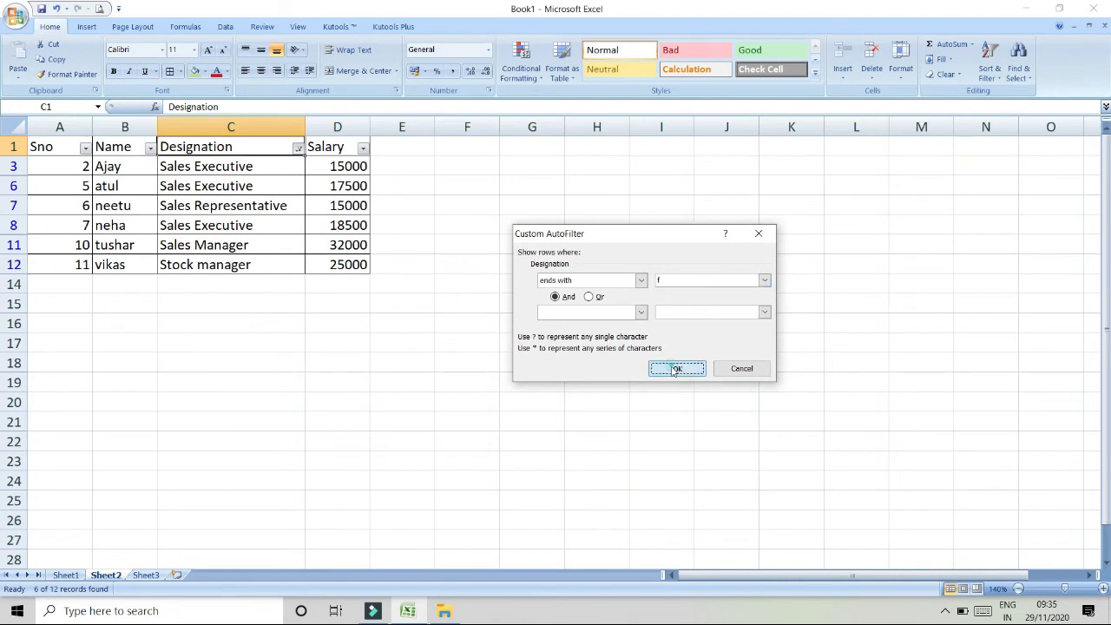
- Clear the filter from the Designation column
click(297, 149)
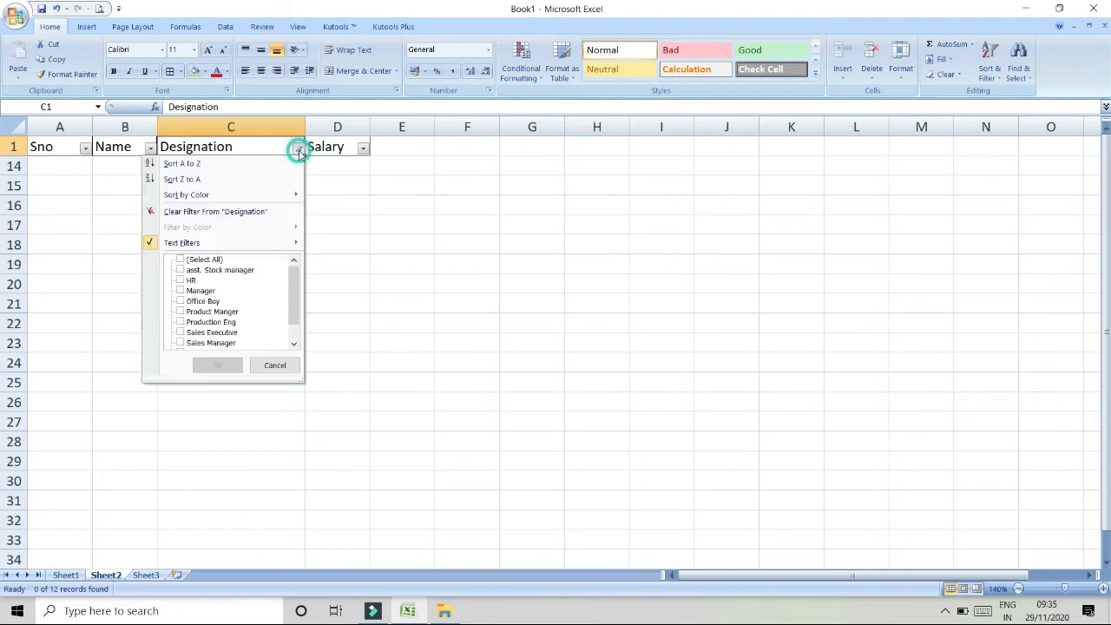
click(214, 212)
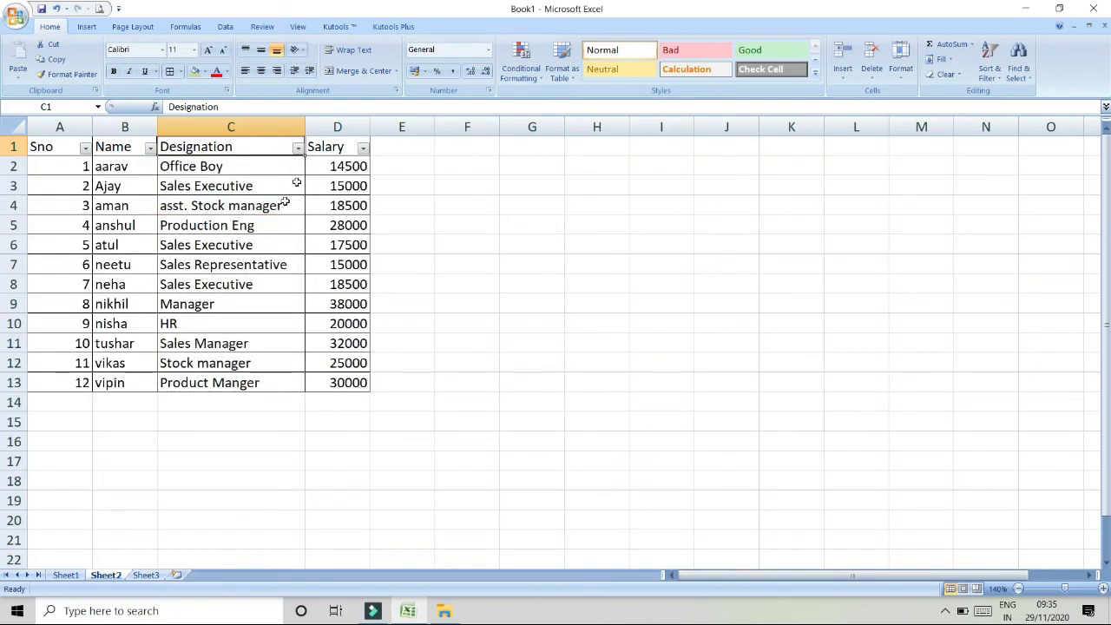
- Apply an 'ends with' text filter to the Designation column
click(298, 148)
click(269, 242)
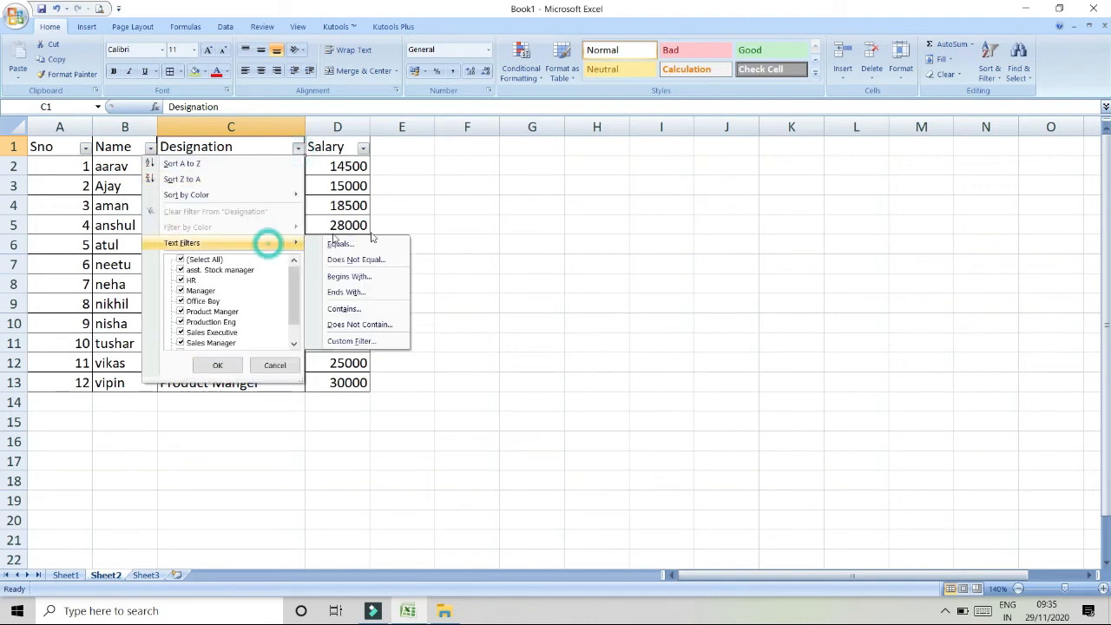
click(344, 295)
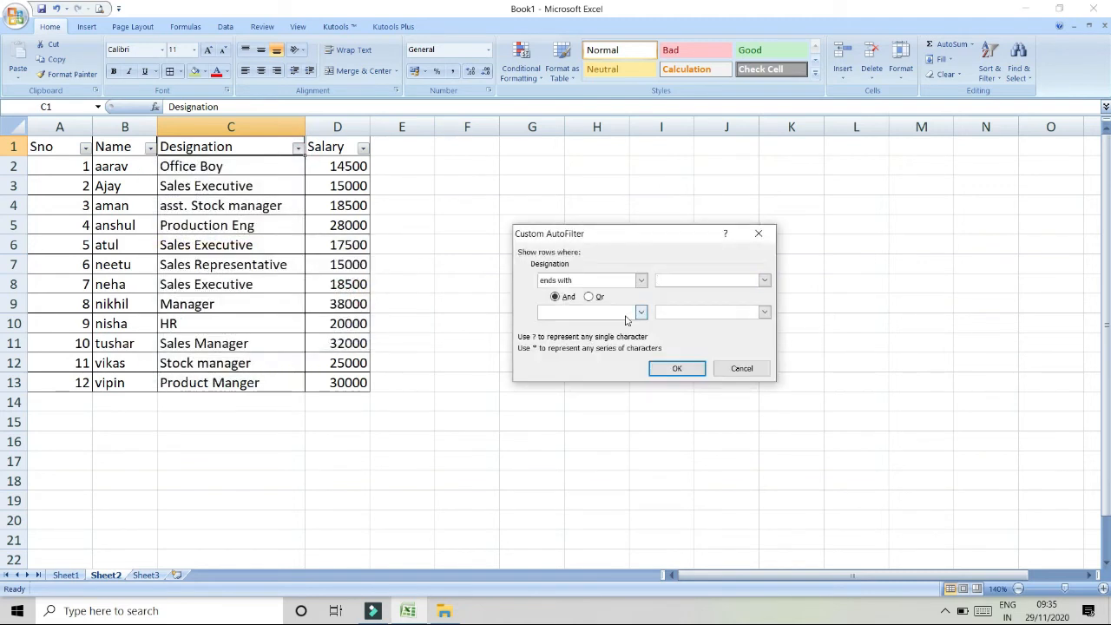
click(679, 370)
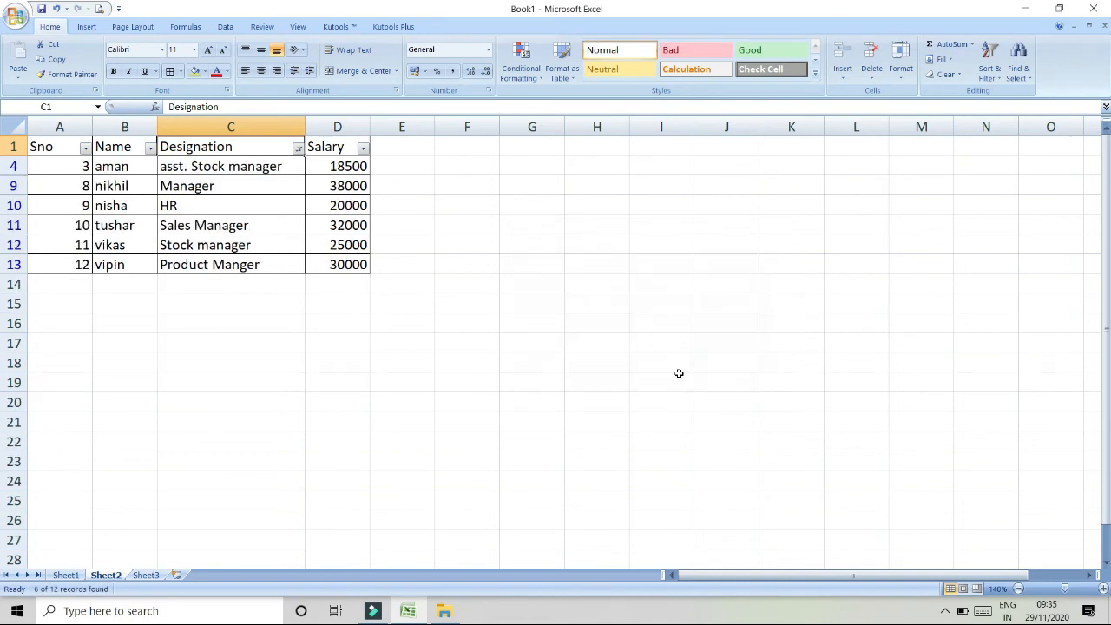
- Clear the filter from the Designation column
click(297, 148)
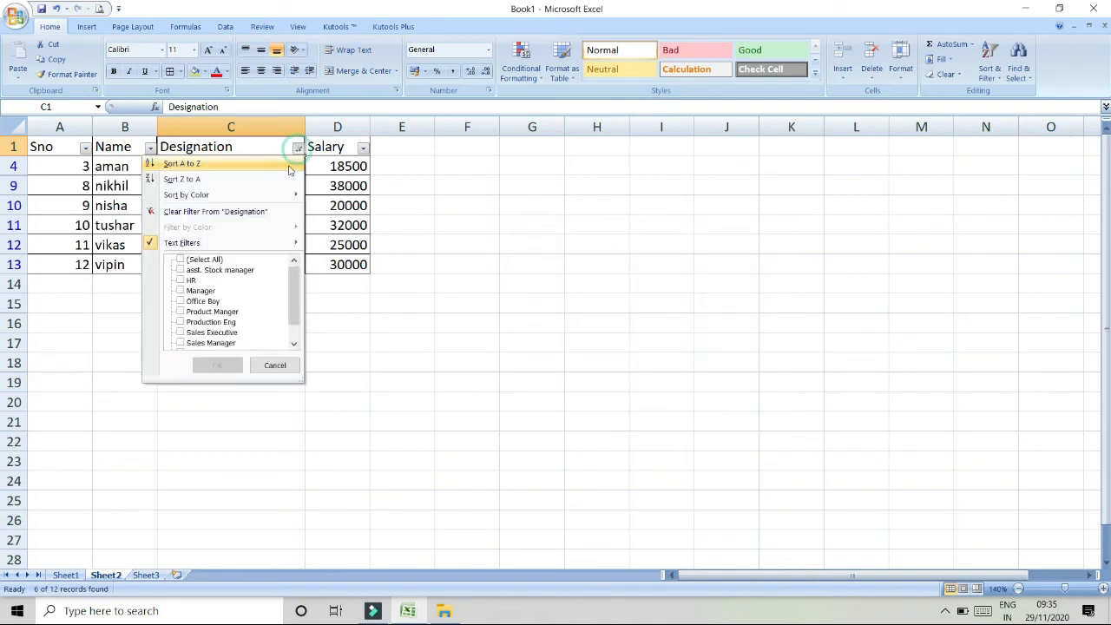
click(188, 212)
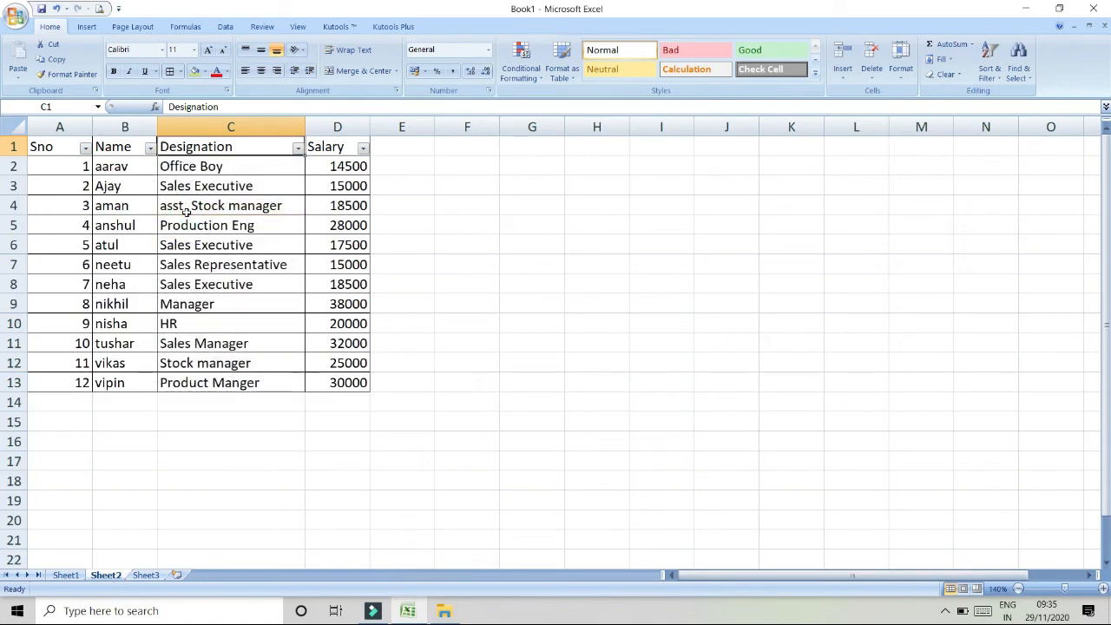
- Filter the Designation column with an 'equals' text filter for Manager
click(298, 148)
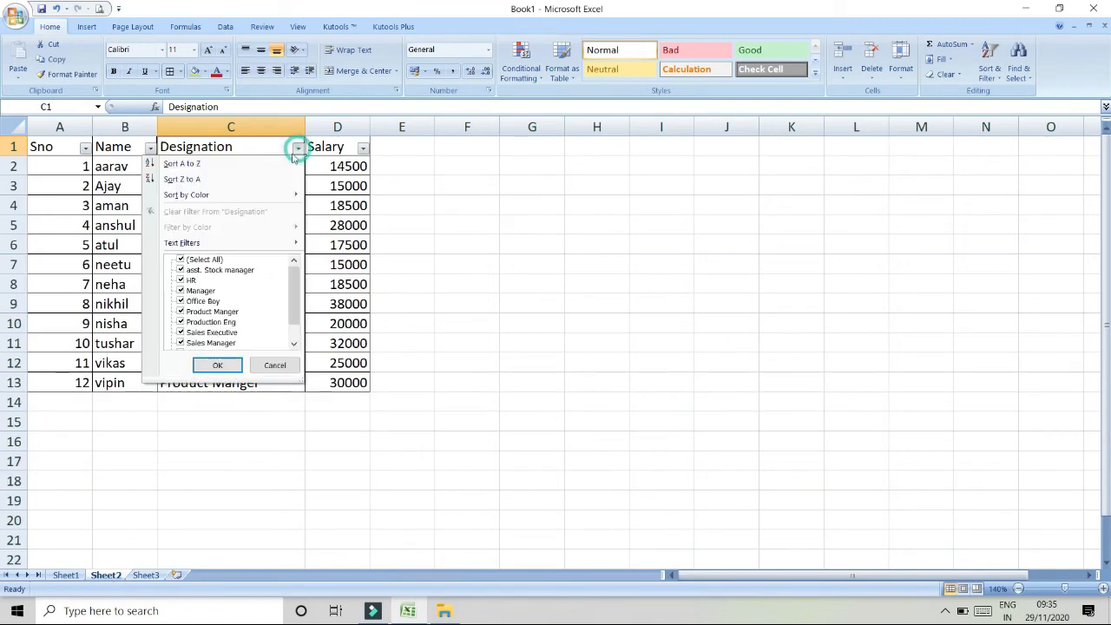
click(249, 241)
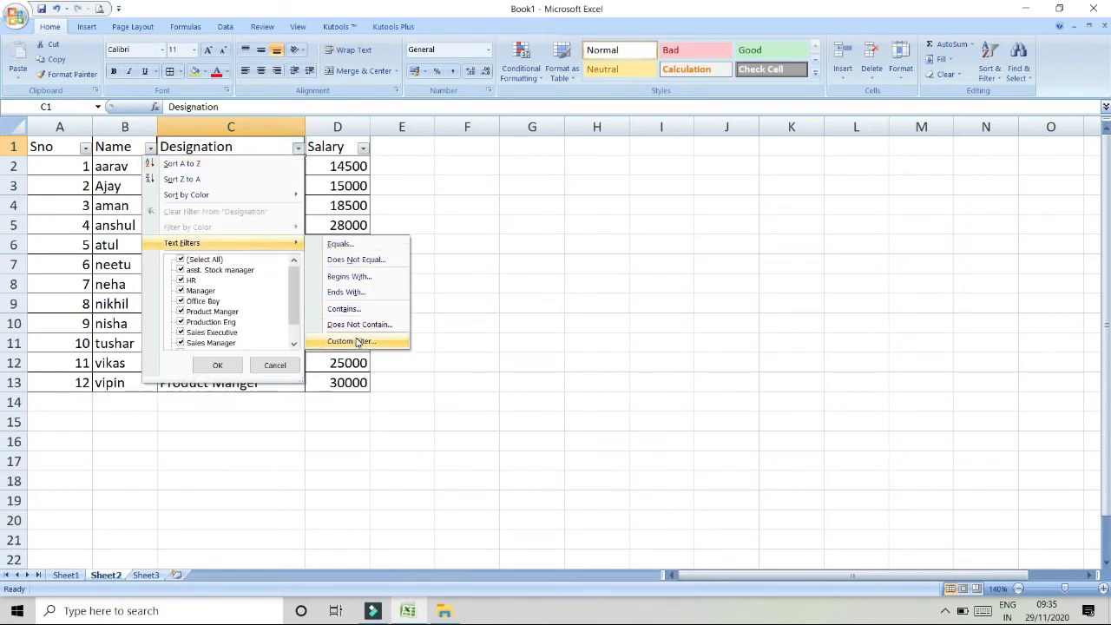
click(339, 245)
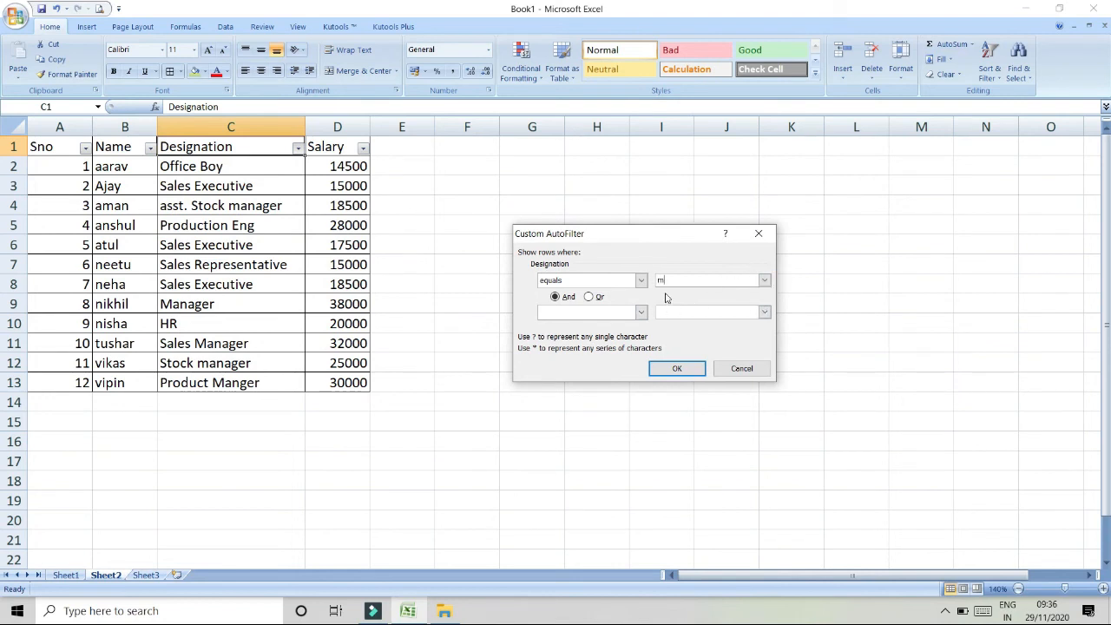
click(677, 369)
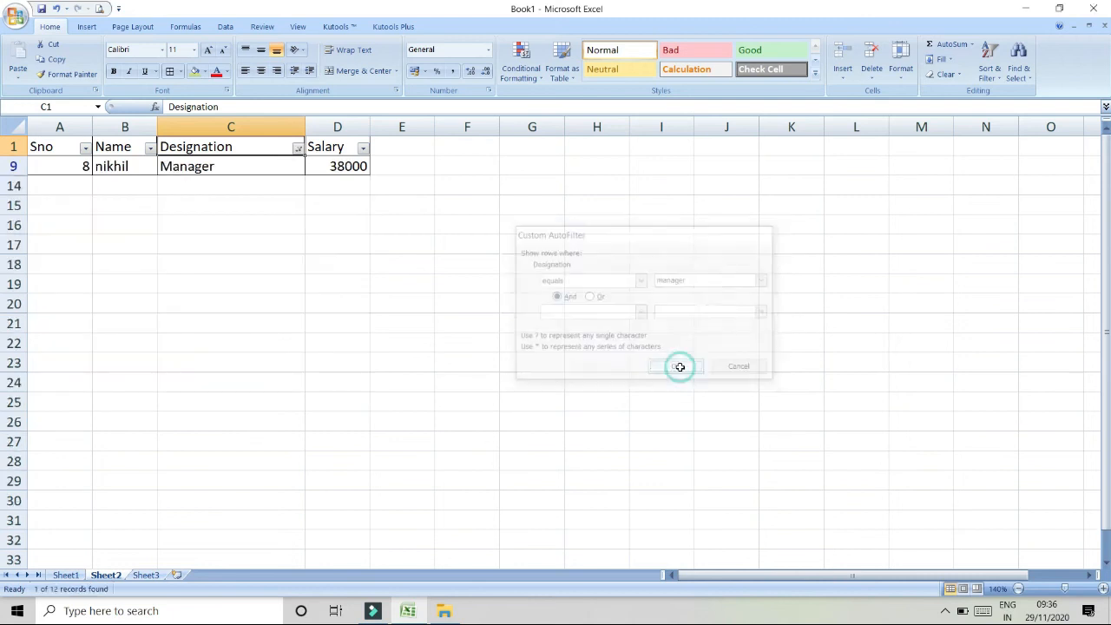
- Clear the filter from the Designation column
click(298, 149)
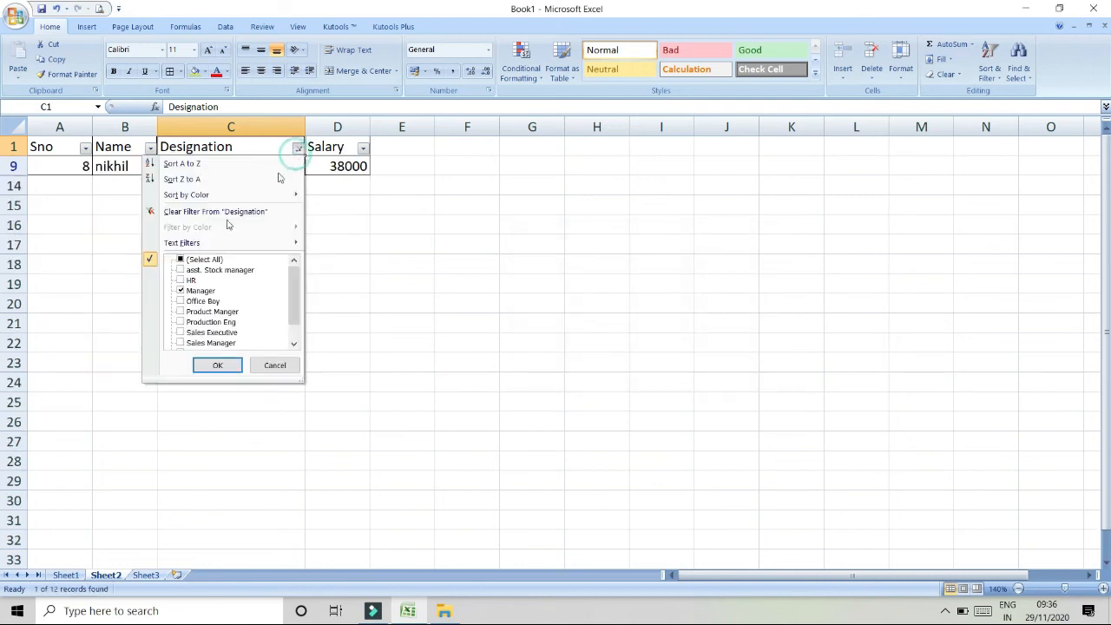
click(174, 213)
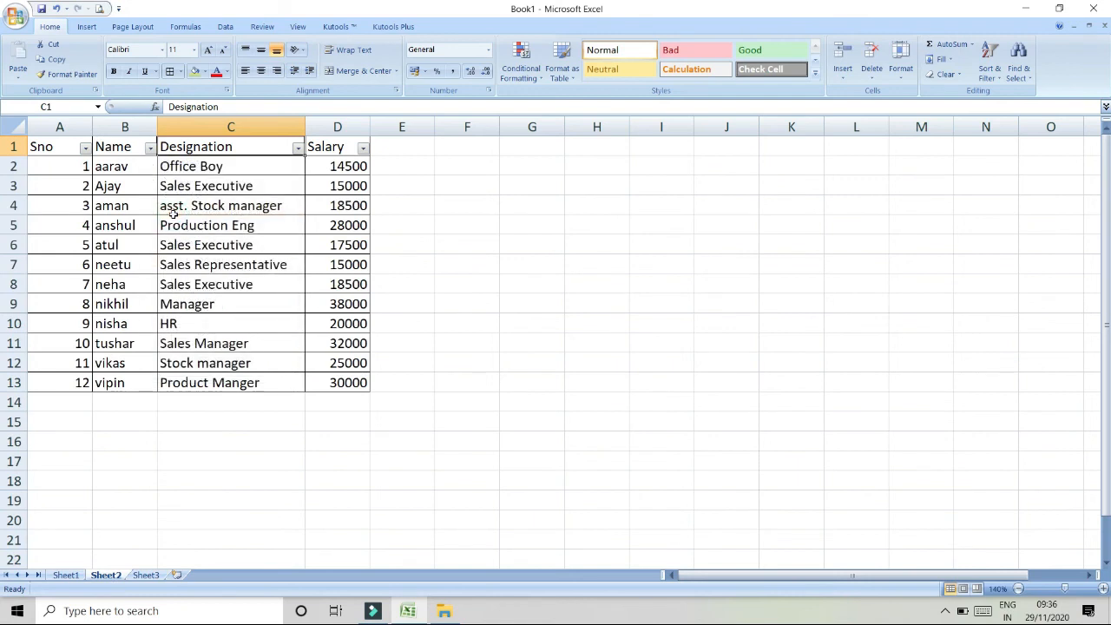